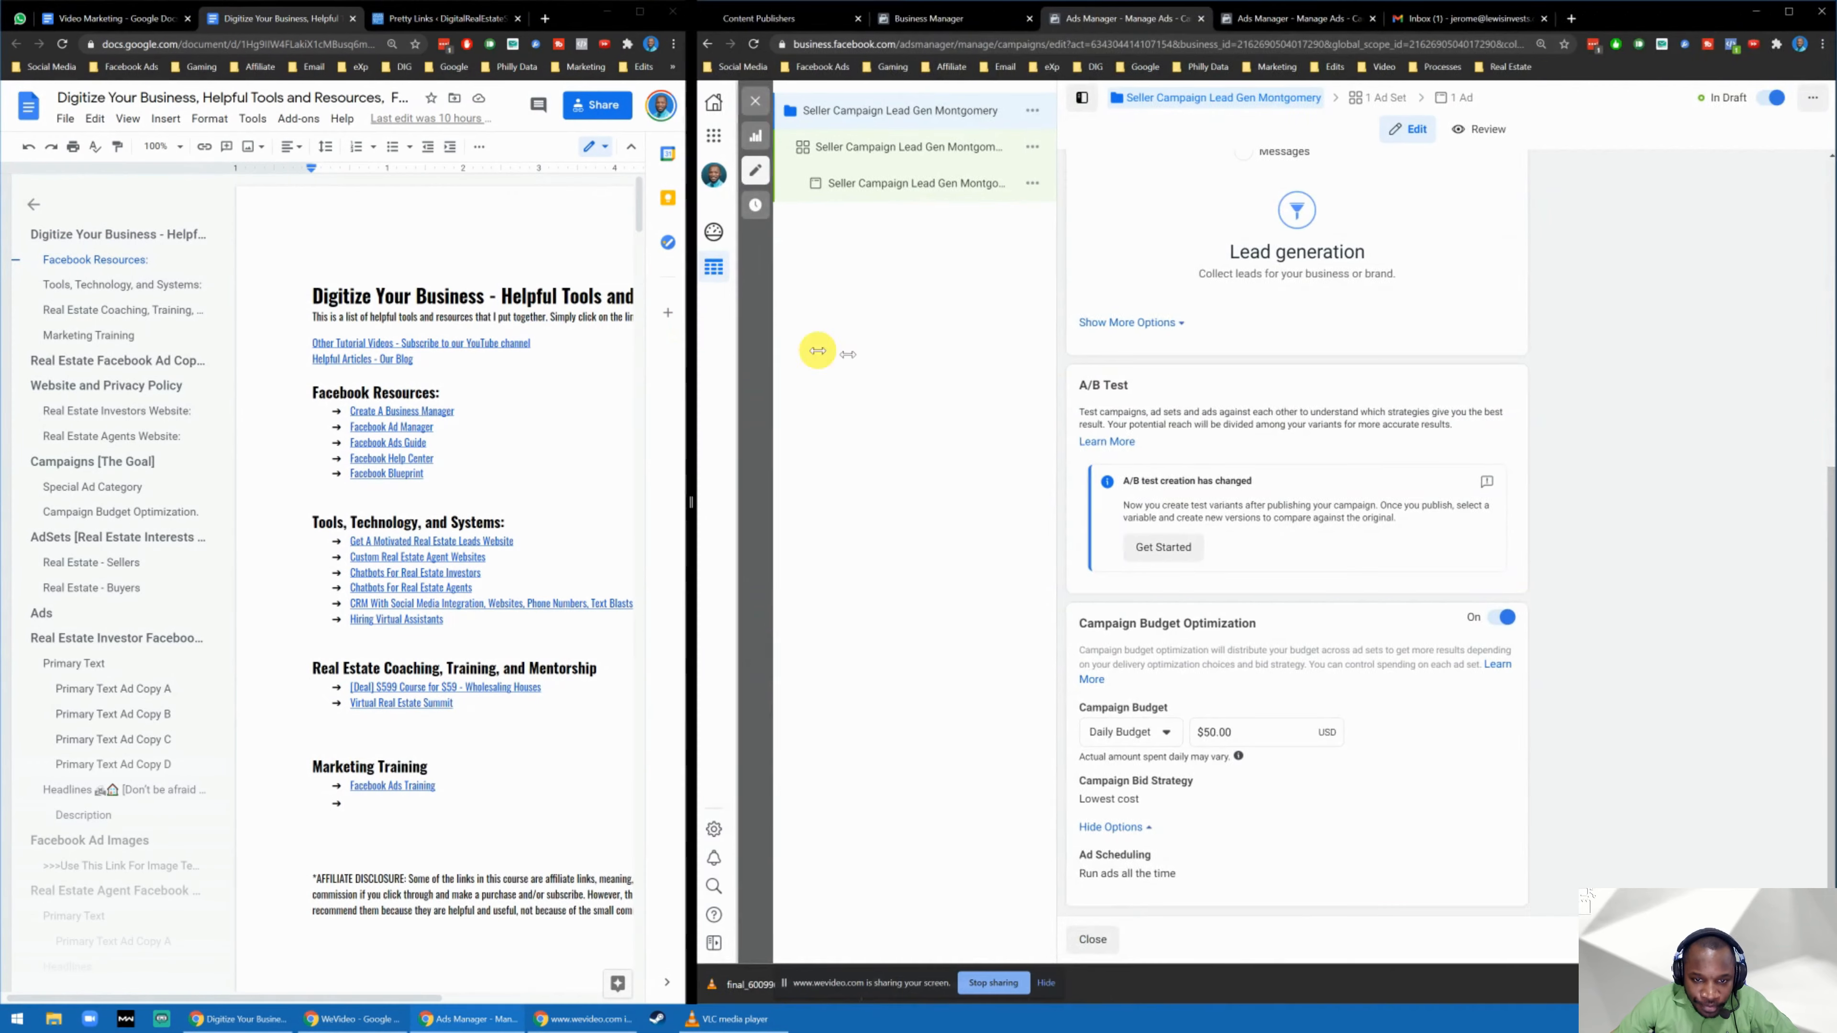
Look through the document's ad set interest lists for real estate sellers and buyers.
{"action": "scroll", "coordinate": [515, 350], "scroll_direction": "down", "scroll_amount": 5}
{"action": "scroll", "coordinate": [522, 348], "scroll_direction": "down", "scroll_amount": 5}
{"action": "scroll", "coordinate": [525, 350], "scroll_direction": "up", "scroll_amount": 9}
{"action": "scroll", "coordinate": [519, 355], "scroll_direction": "down", "scroll_amount": 20}
{"action": "scroll", "coordinate": [521, 357], "scroll_direction": "up", "scroll_amount": 4}
{"action": "scroll", "coordinate": [528, 355], "scroll_direction": "down", "scroll_amount": 5}
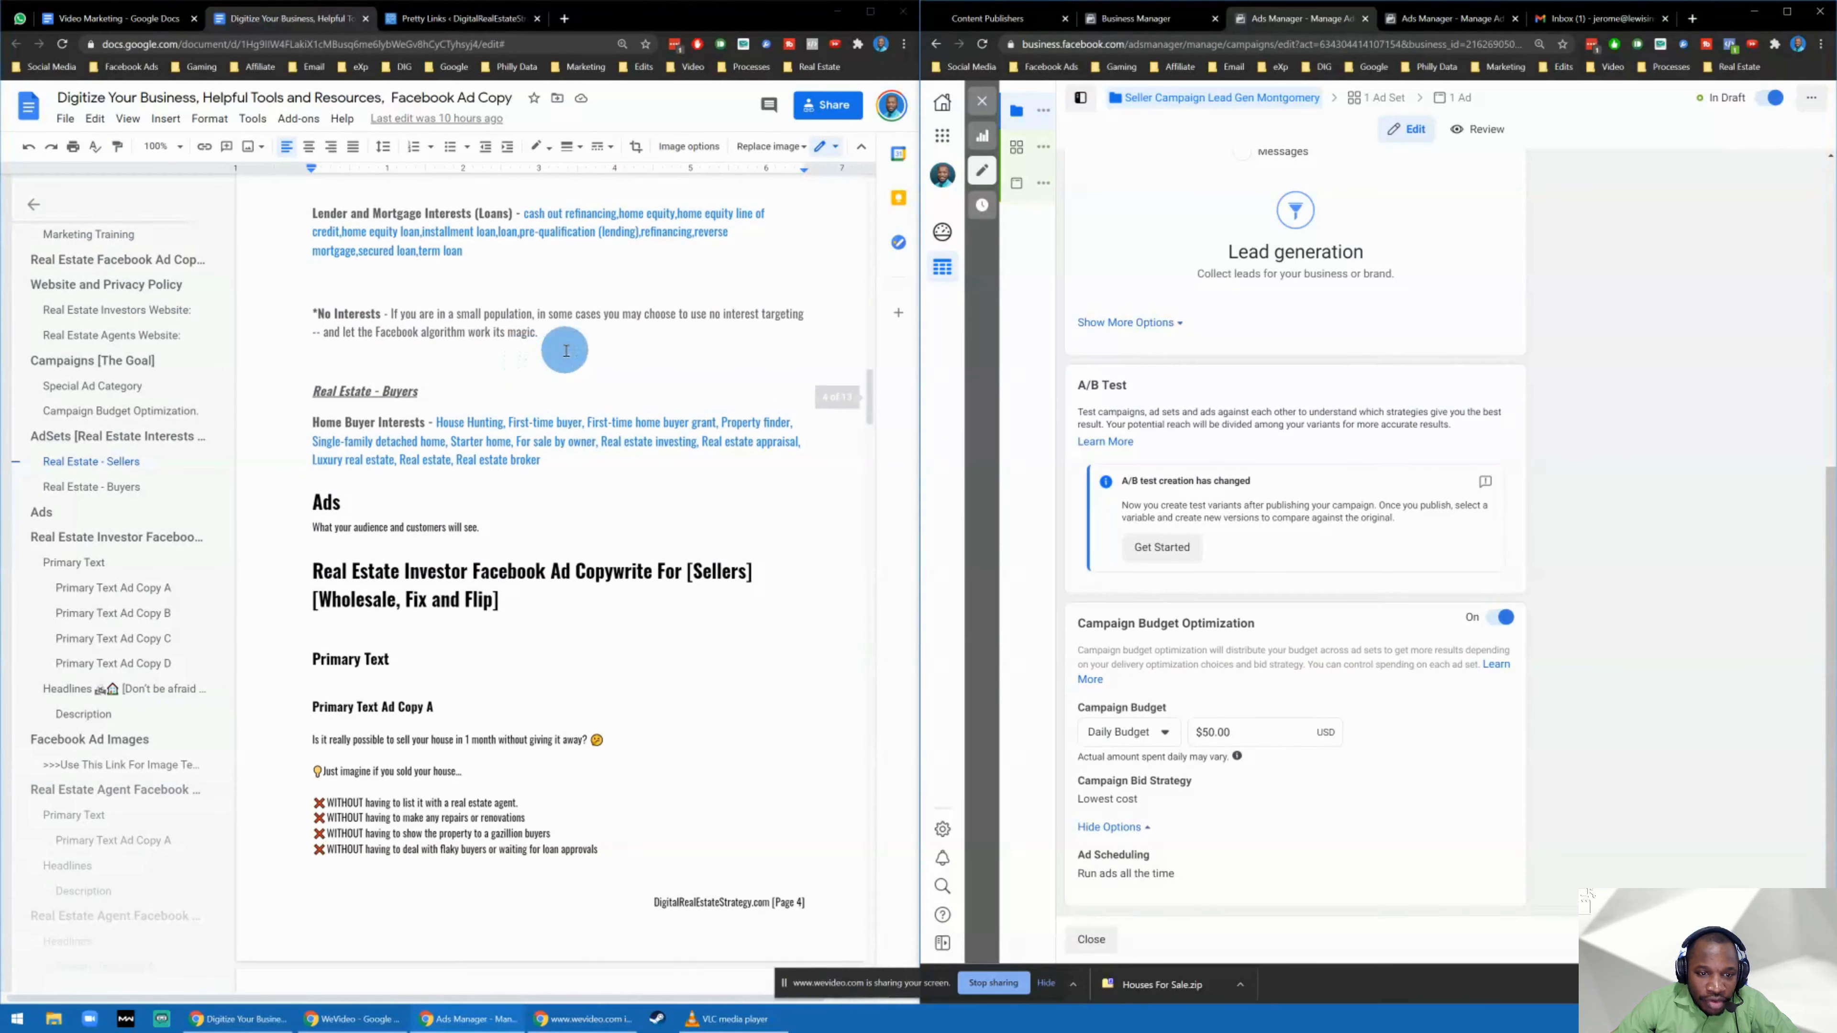
{"action": "scroll", "coordinate": [463, 366], "scroll_direction": "up", "scroll_amount": 4}
{"action": "scroll", "coordinate": [481, 349], "scroll_direction": "up", "scroll_amount": 6}
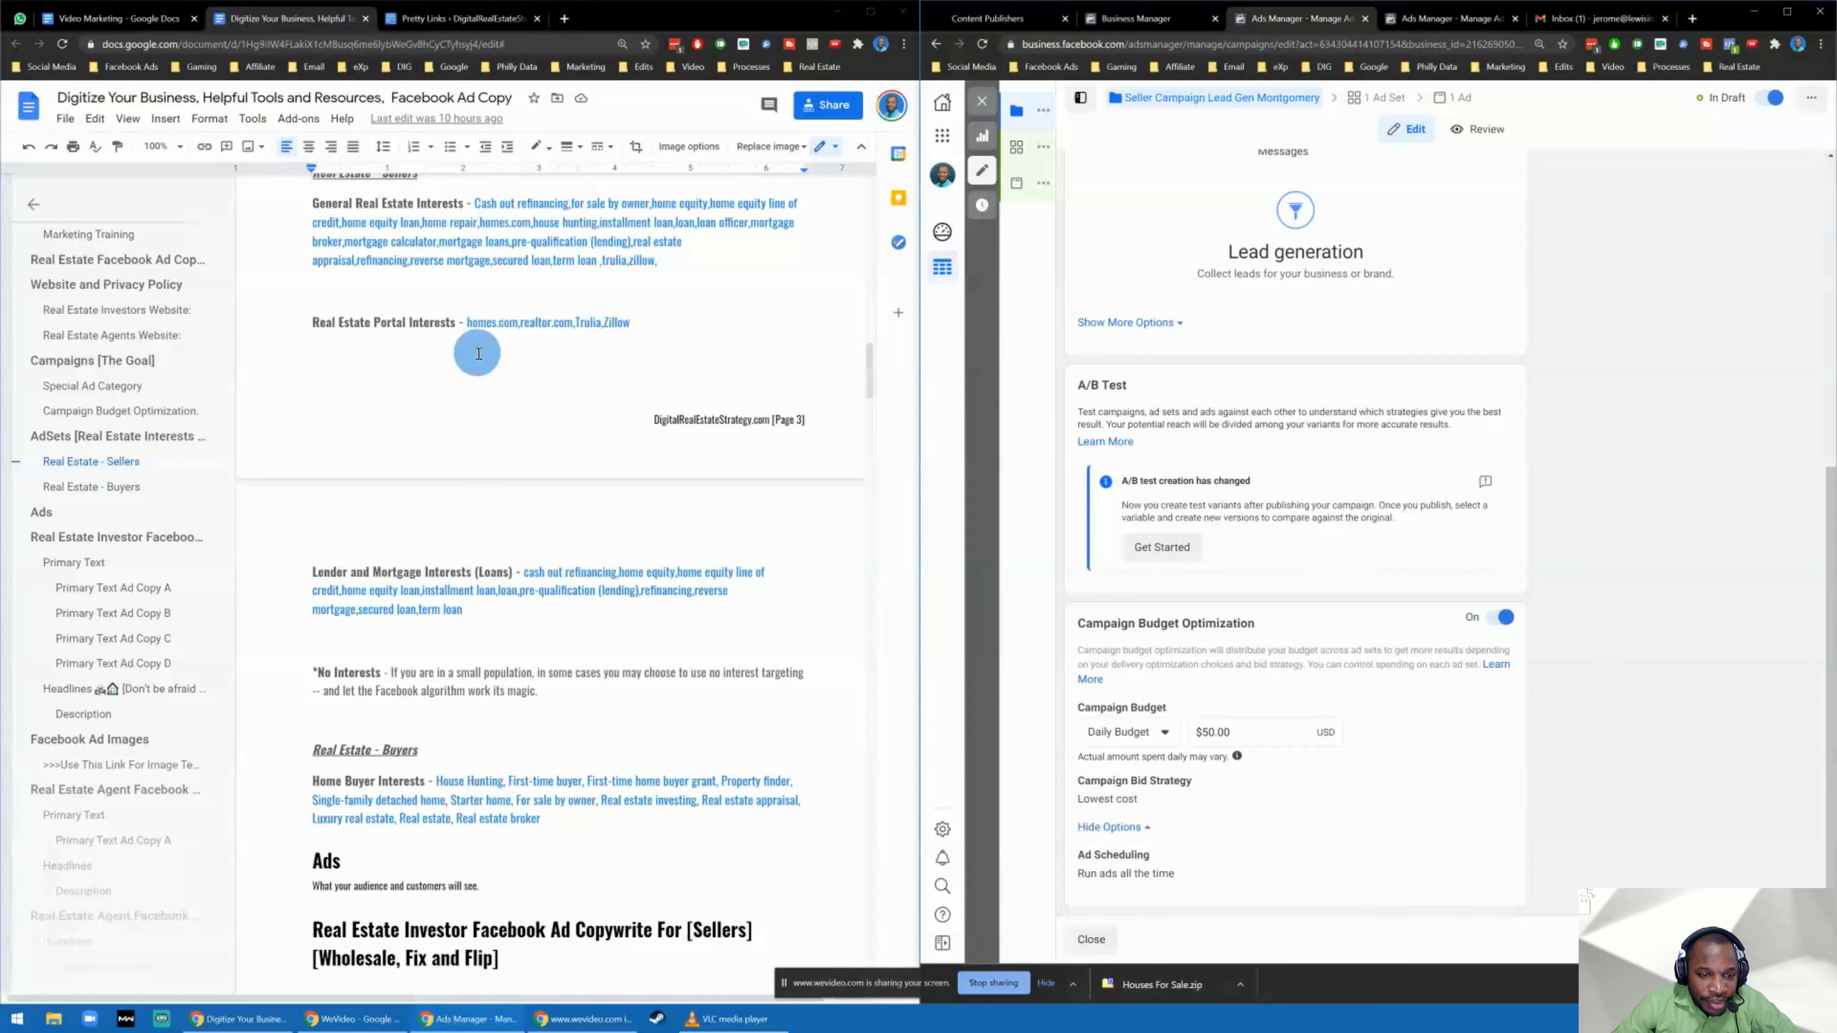
{"action": "scroll", "coordinate": [470, 361], "scroll_direction": "down", "scroll_amount": 11}
{"action": "scroll", "coordinate": [468, 367], "scroll_direction": "down", "scroll_amount": 1}
{"action": "scroll", "coordinate": [456, 371], "scroll_direction": "up", "scroll_amount": 4}
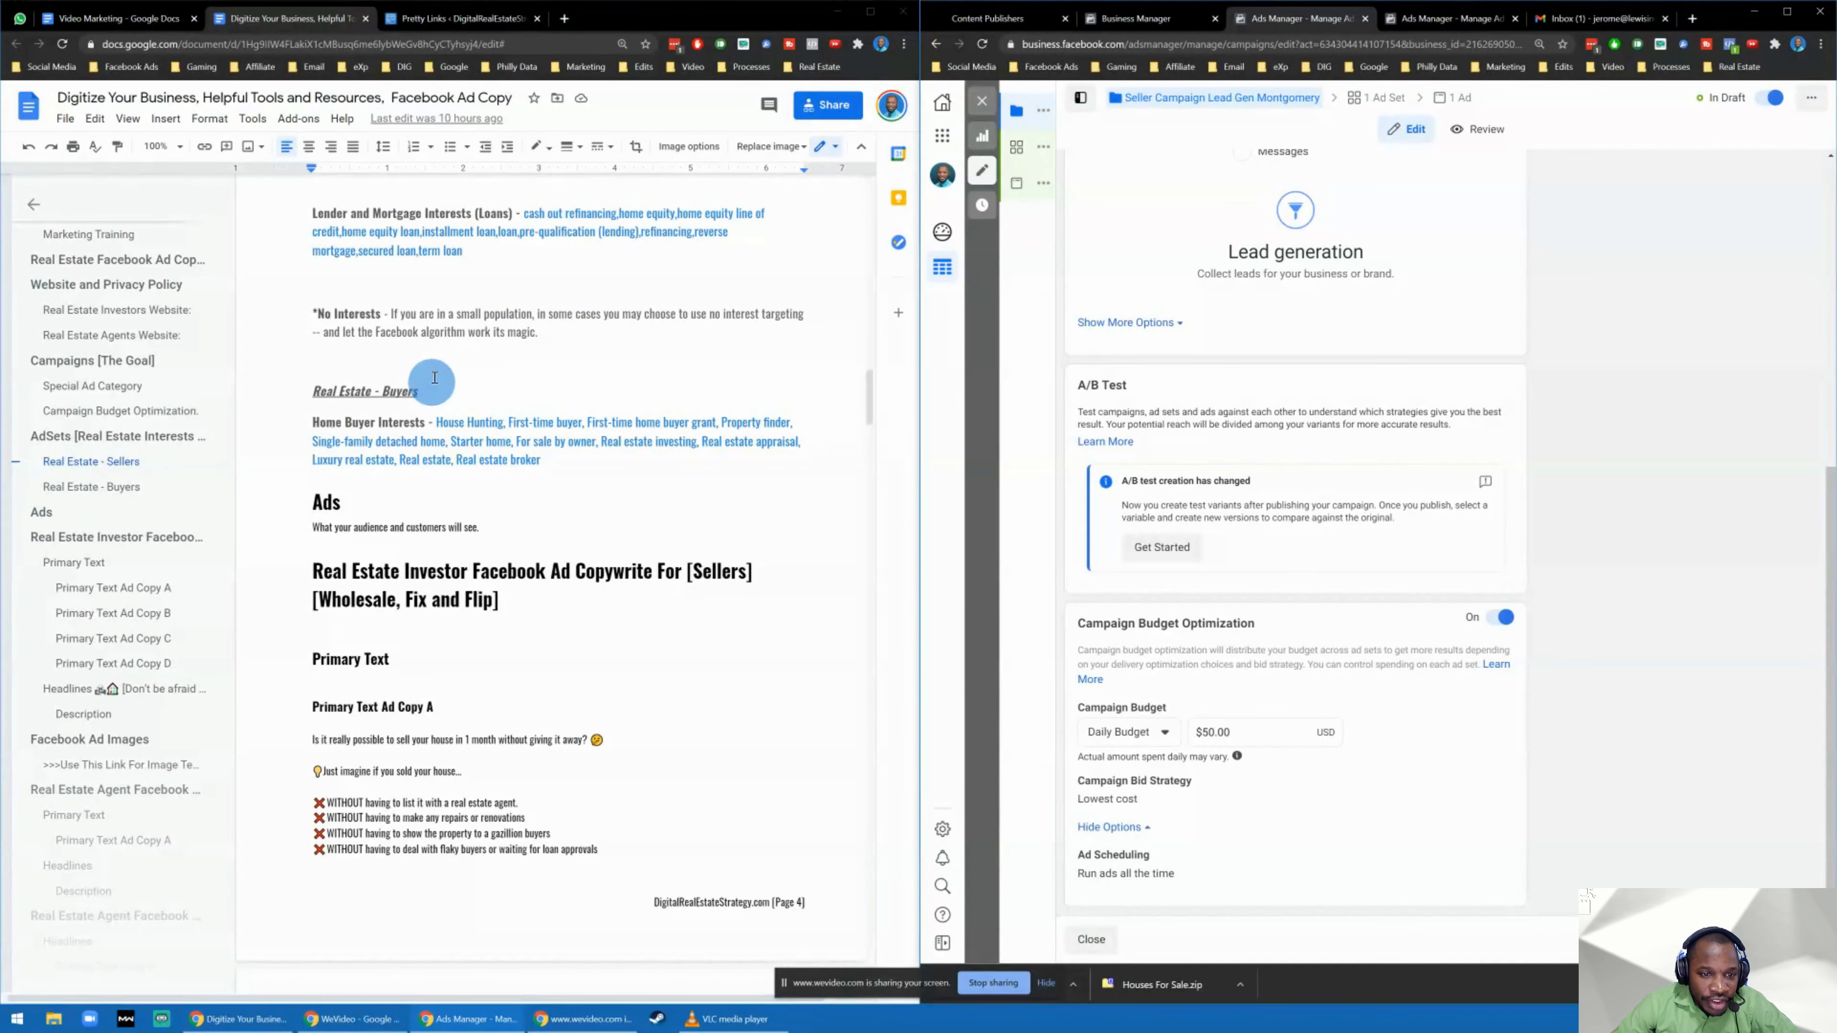
Highlight the No Interests note and the Lender and Mortgage Interests paragraph in the document while reviewing them.
{"action": "triple_click", "coordinate": [443, 319]}
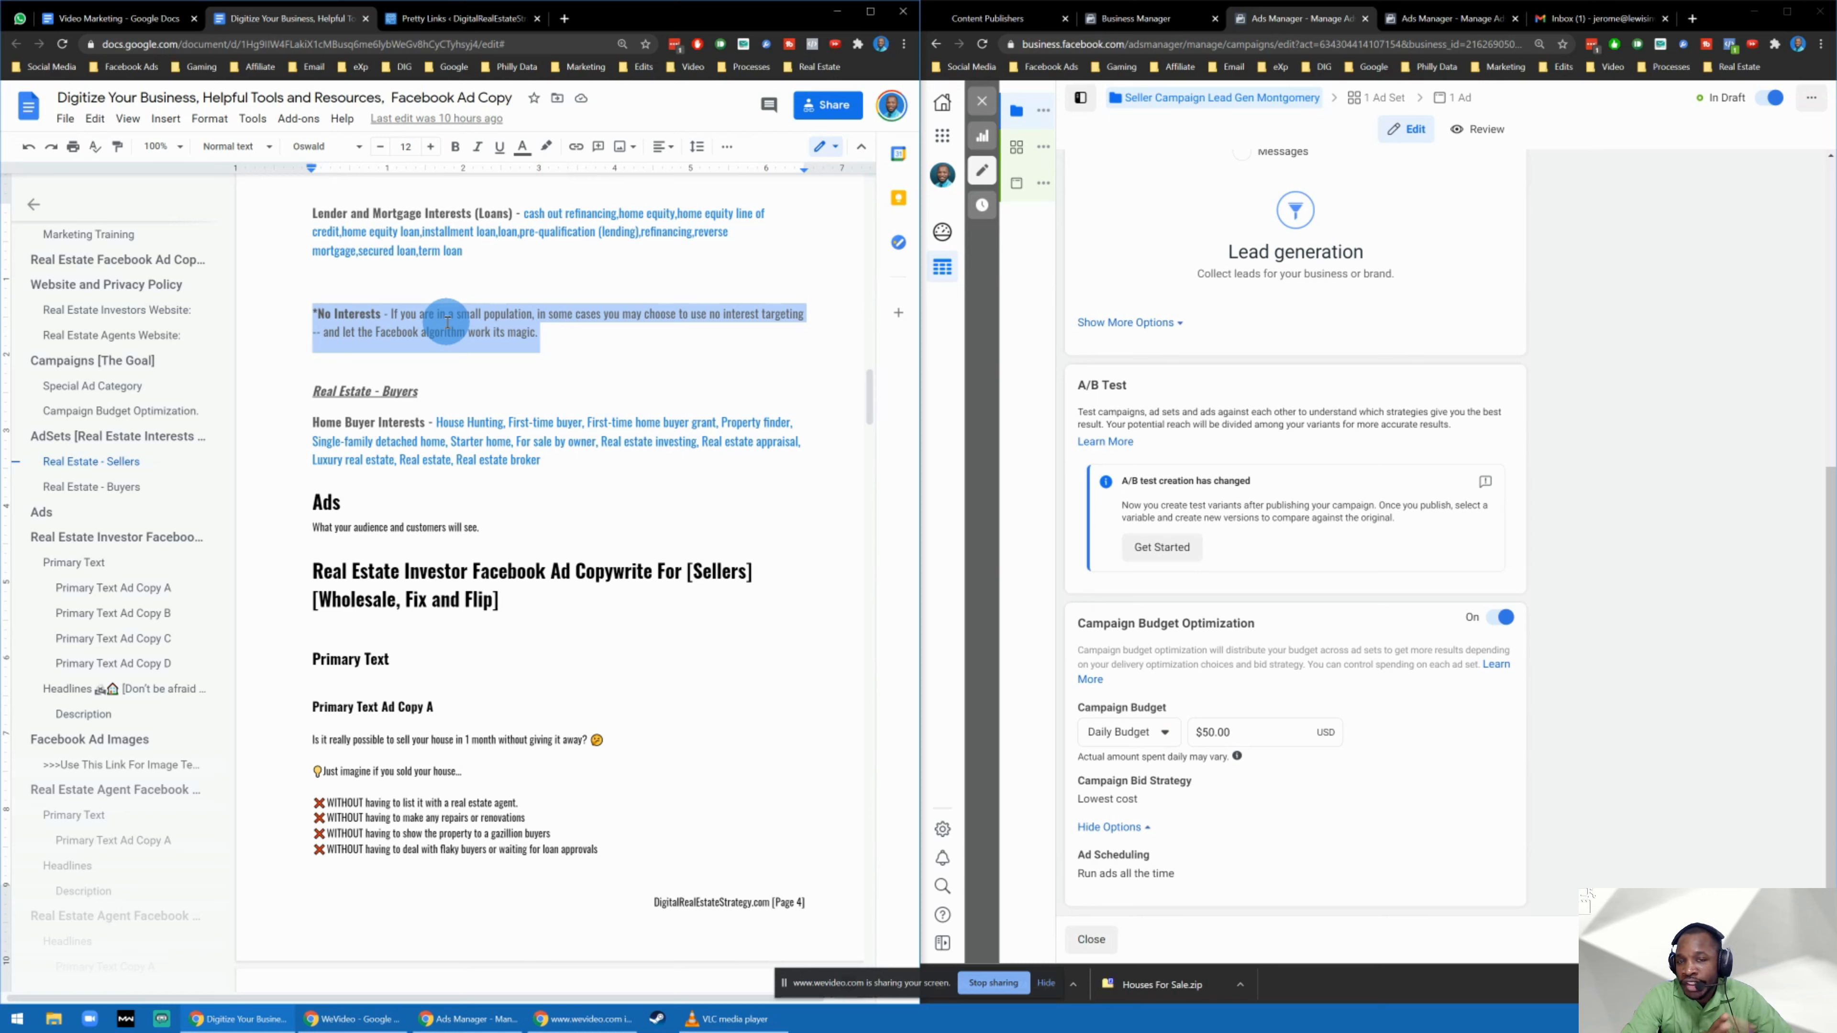
{"action": "triple_click", "coordinate": [408, 327]}
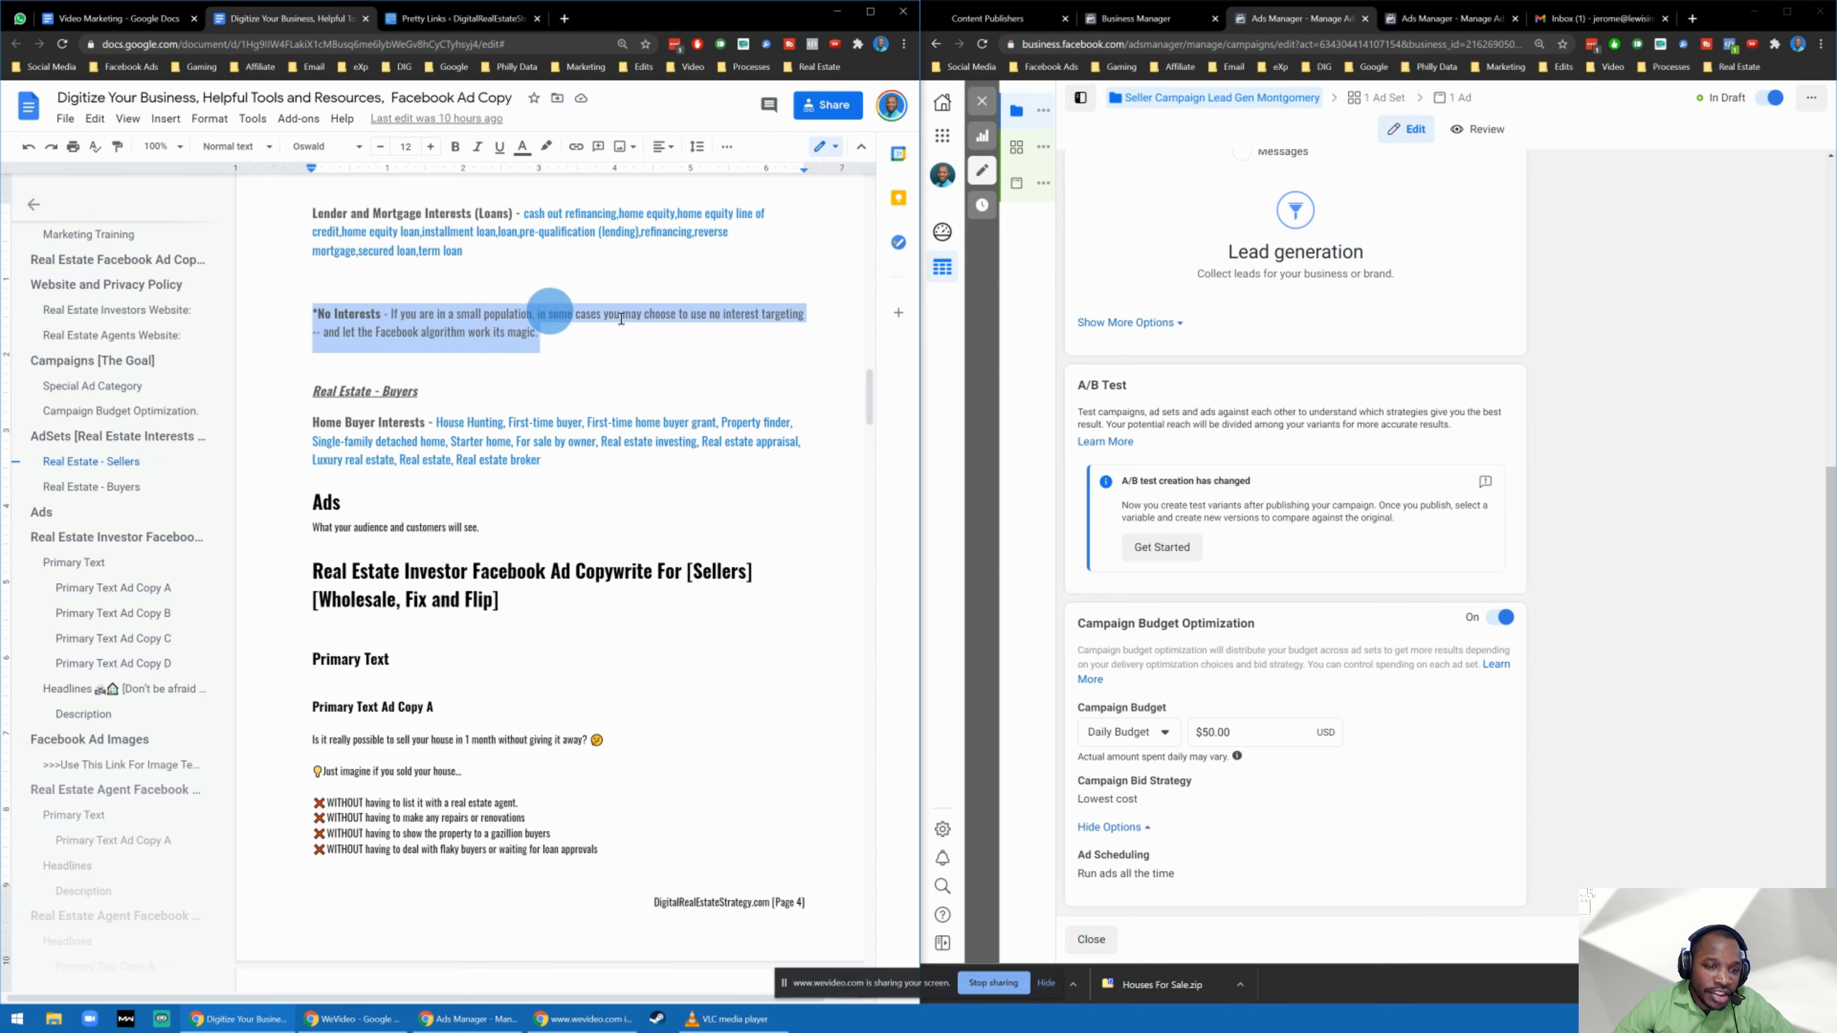
{"action": "left_click", "coordinate": [391, 313]}
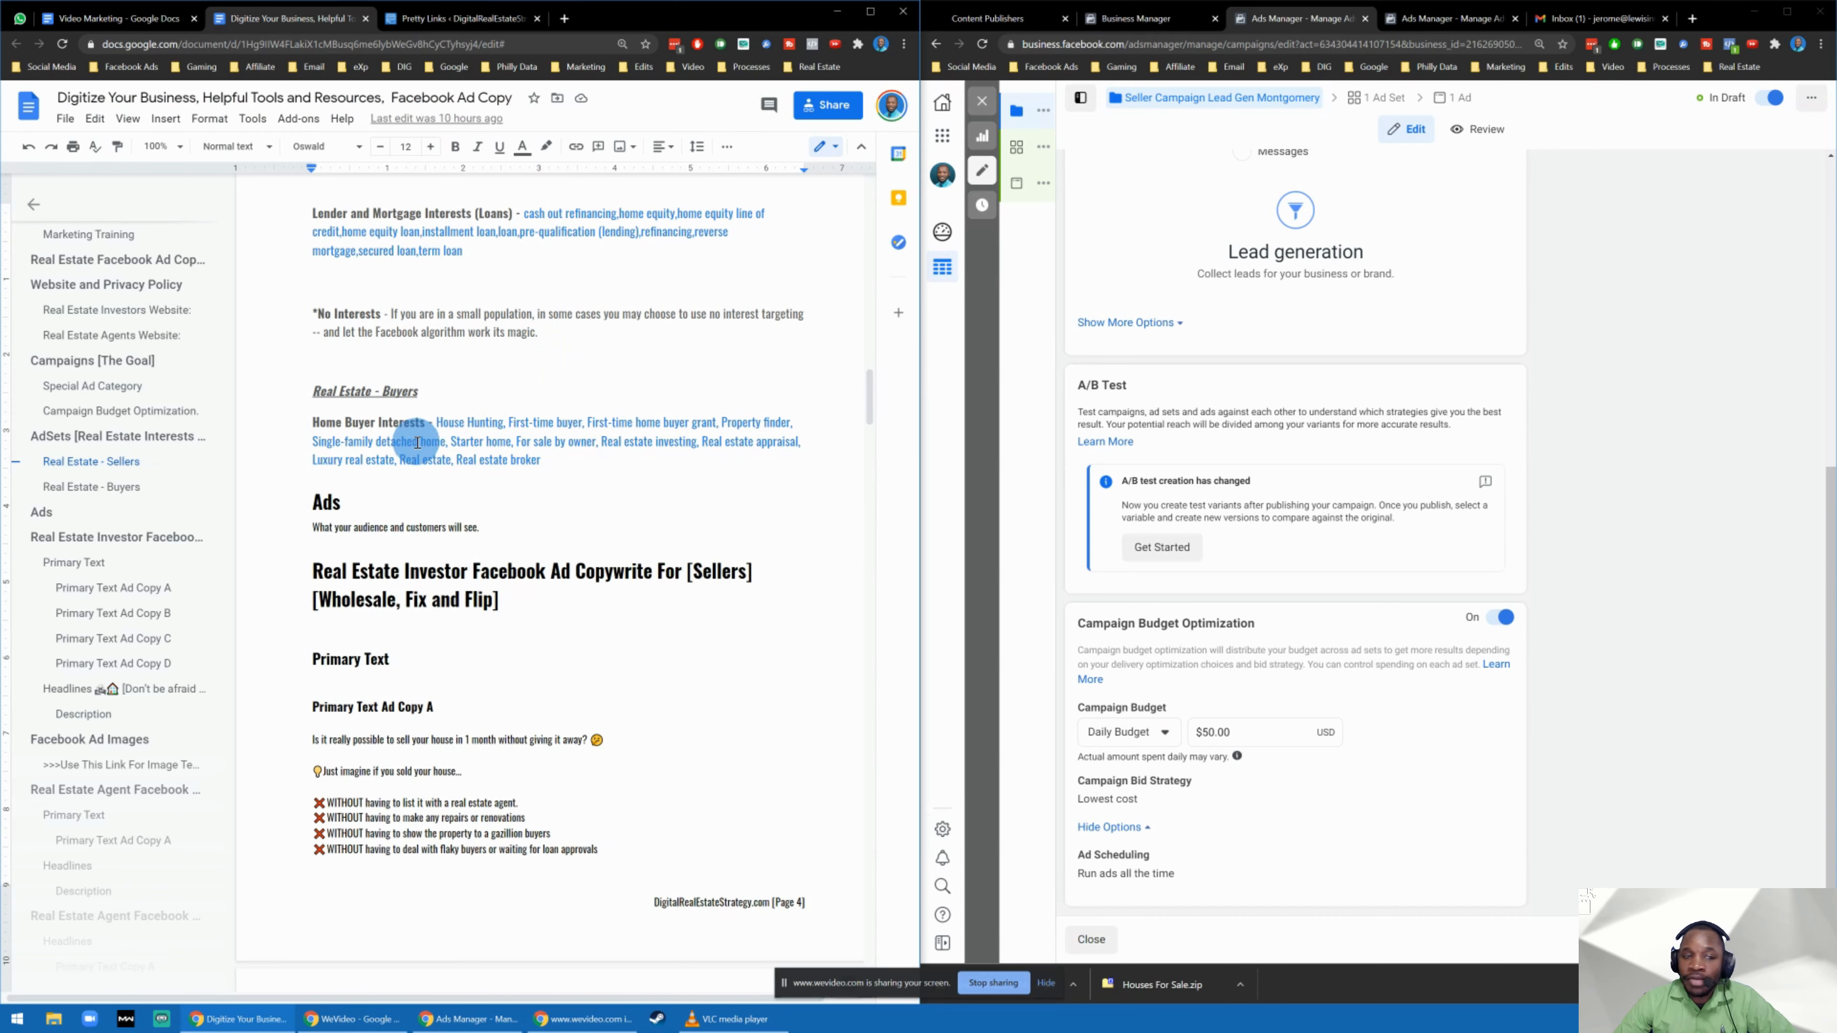
{"action": "scroll", "coordinate": [492, 437], "scroll_direction": "up", "scroll_amount": 2}
{"action": "triple_click", "coordinate": [519, 362]}
{"action": "scroll", "coordinate": [470, 397], "scroll_direction": "up", "scroll_amount": 6}
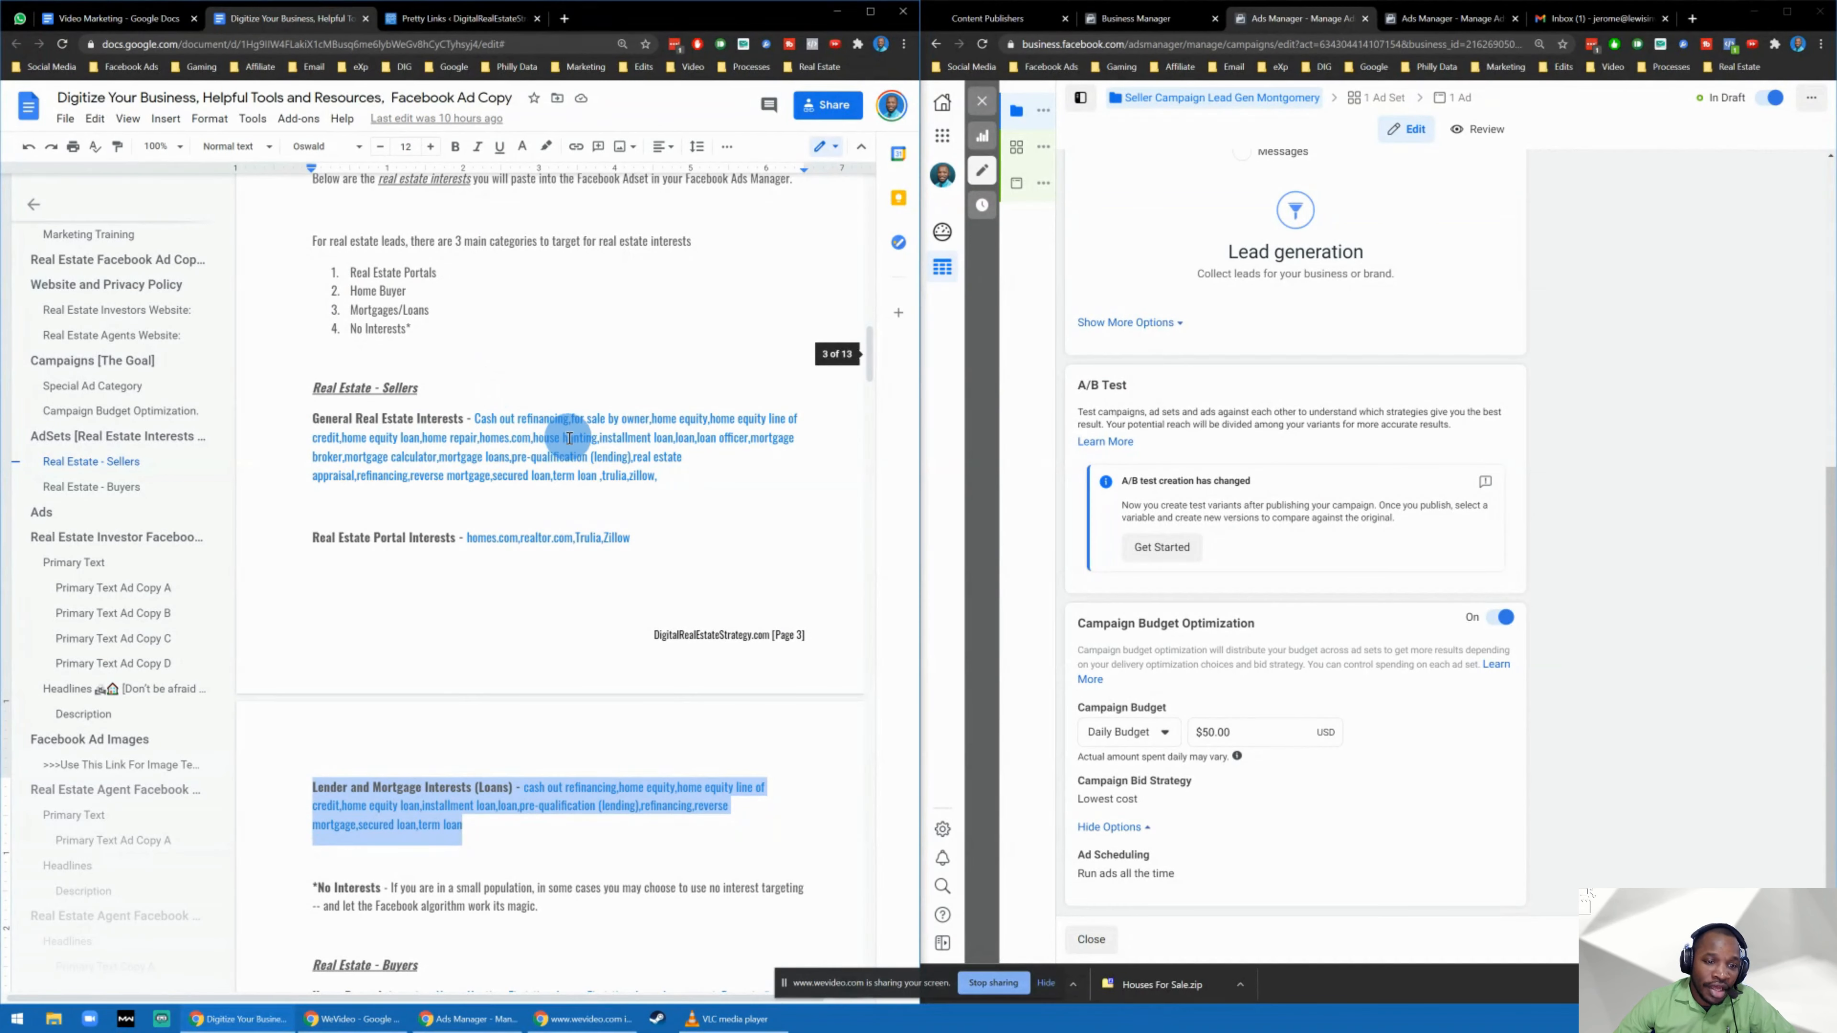
Highlight the General Real Estate Interests list and the Real Estate Portal Interests line under Real Estate - Sellers.
{"action": "left_click_drag", "start_coordinate": [474, 417], "coordinate": [705, 471]}
{"action": "scroll", "coordinate": [587, 473], "scroll_direction": "down", "scroll_amount": 1}
{"action": "scroll", "coordinate": [586, 473], "scroll_direction": "down", "scroll_amount": 2}
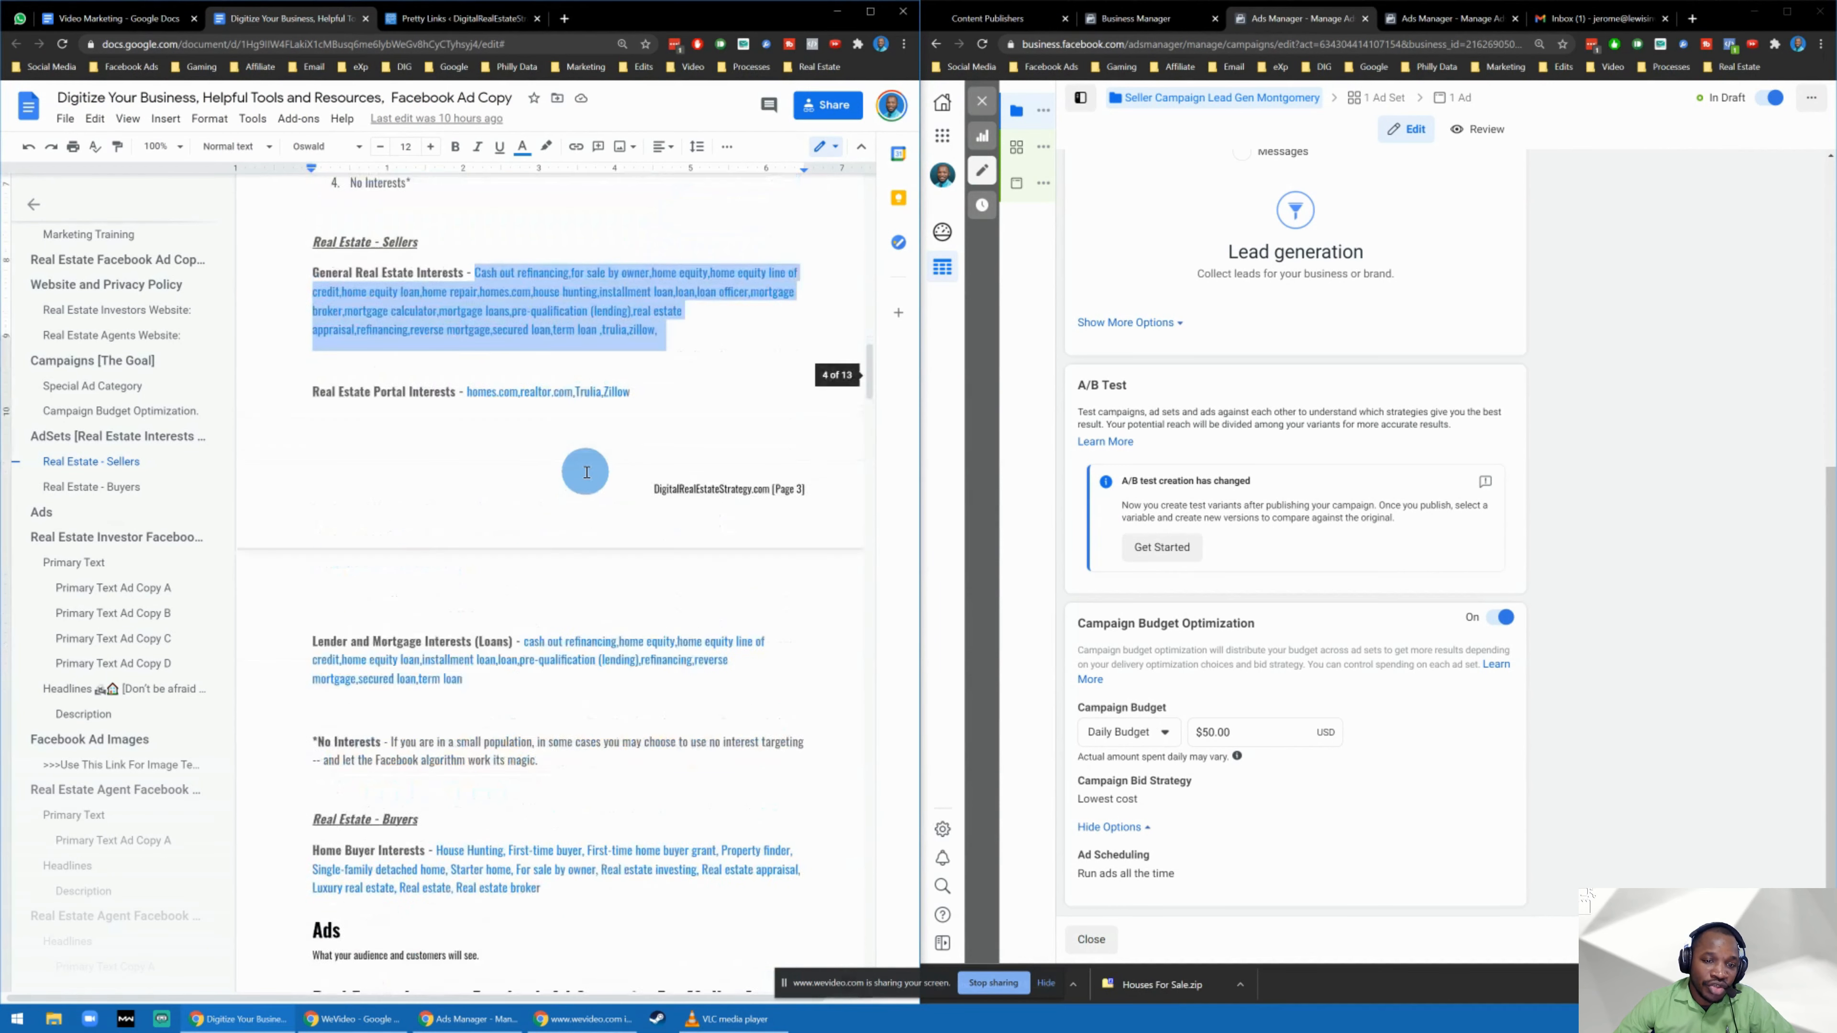
{"action": "scroll", "coordinate": [582, 464], "scroll_direction": "up", "scroll_amount": 1}
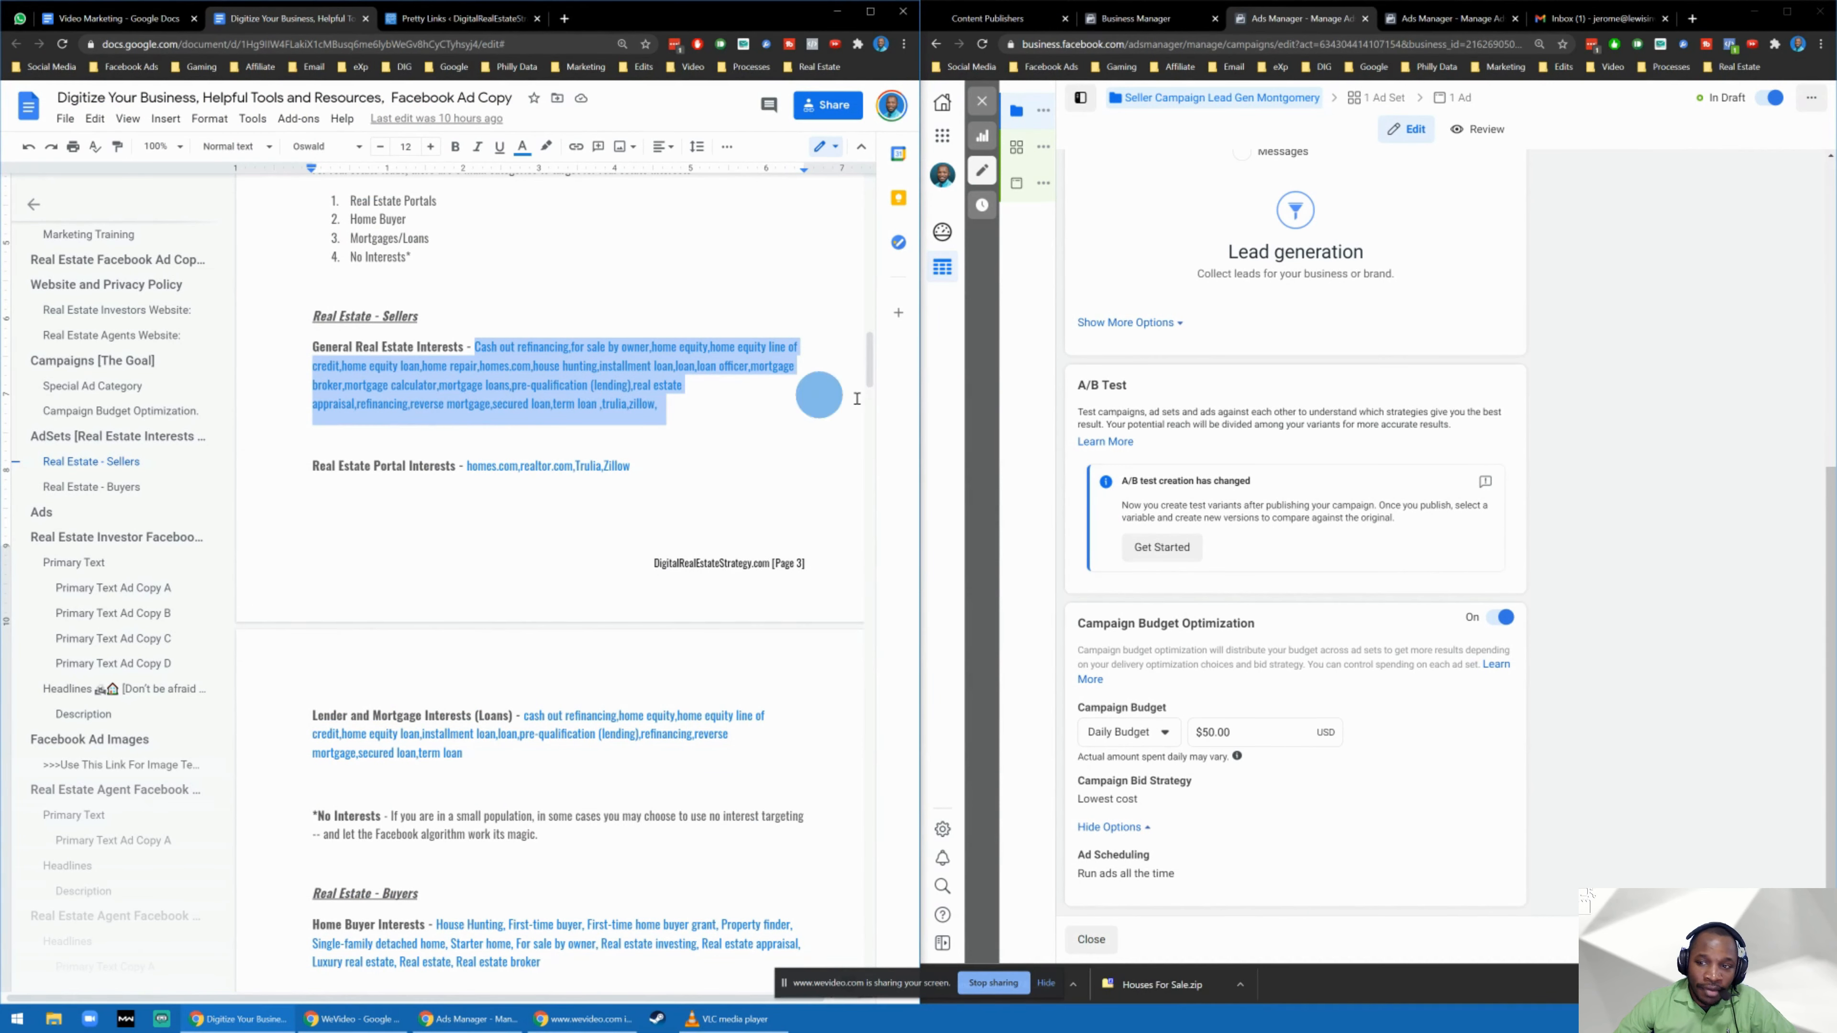
{"action": "mouse_move", "coordinate": [1005, 398]}
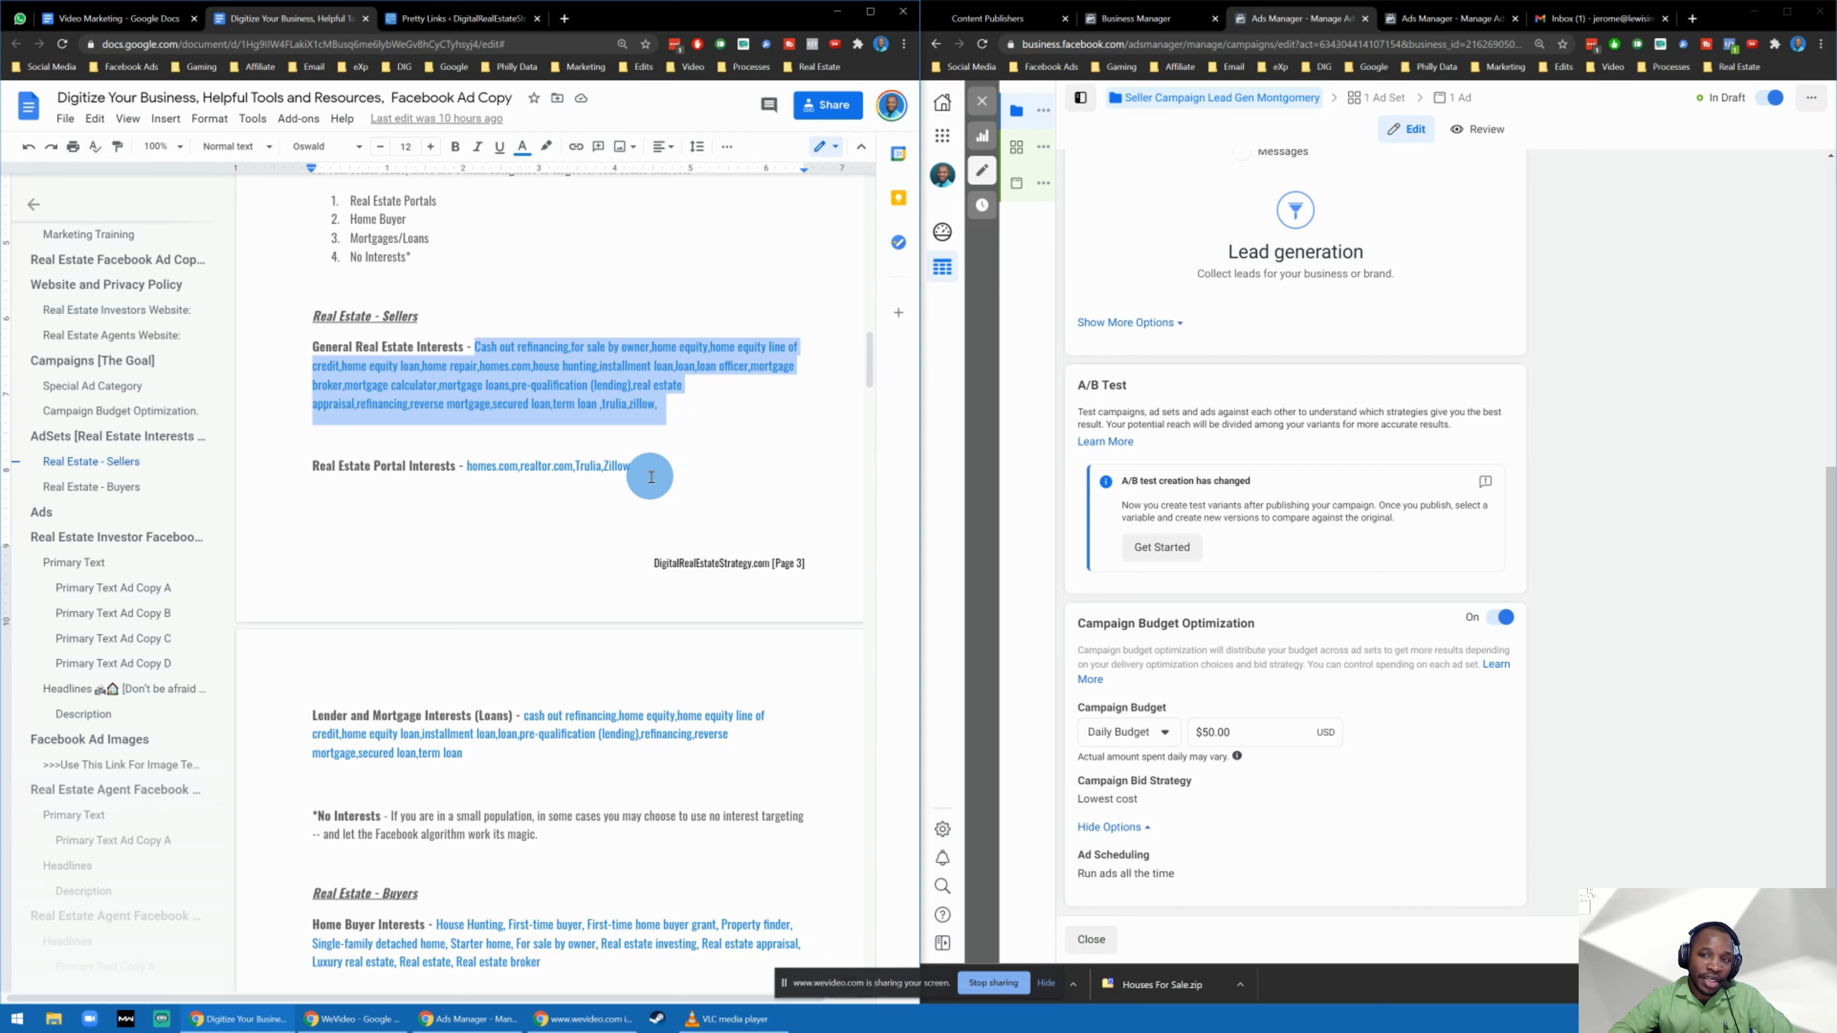
{"action": "double_click", "coordinate": [528, 464]}
{"action": "left_click_drag", "start_coordinate": [540, 463], "coordinate": [341, 472]}
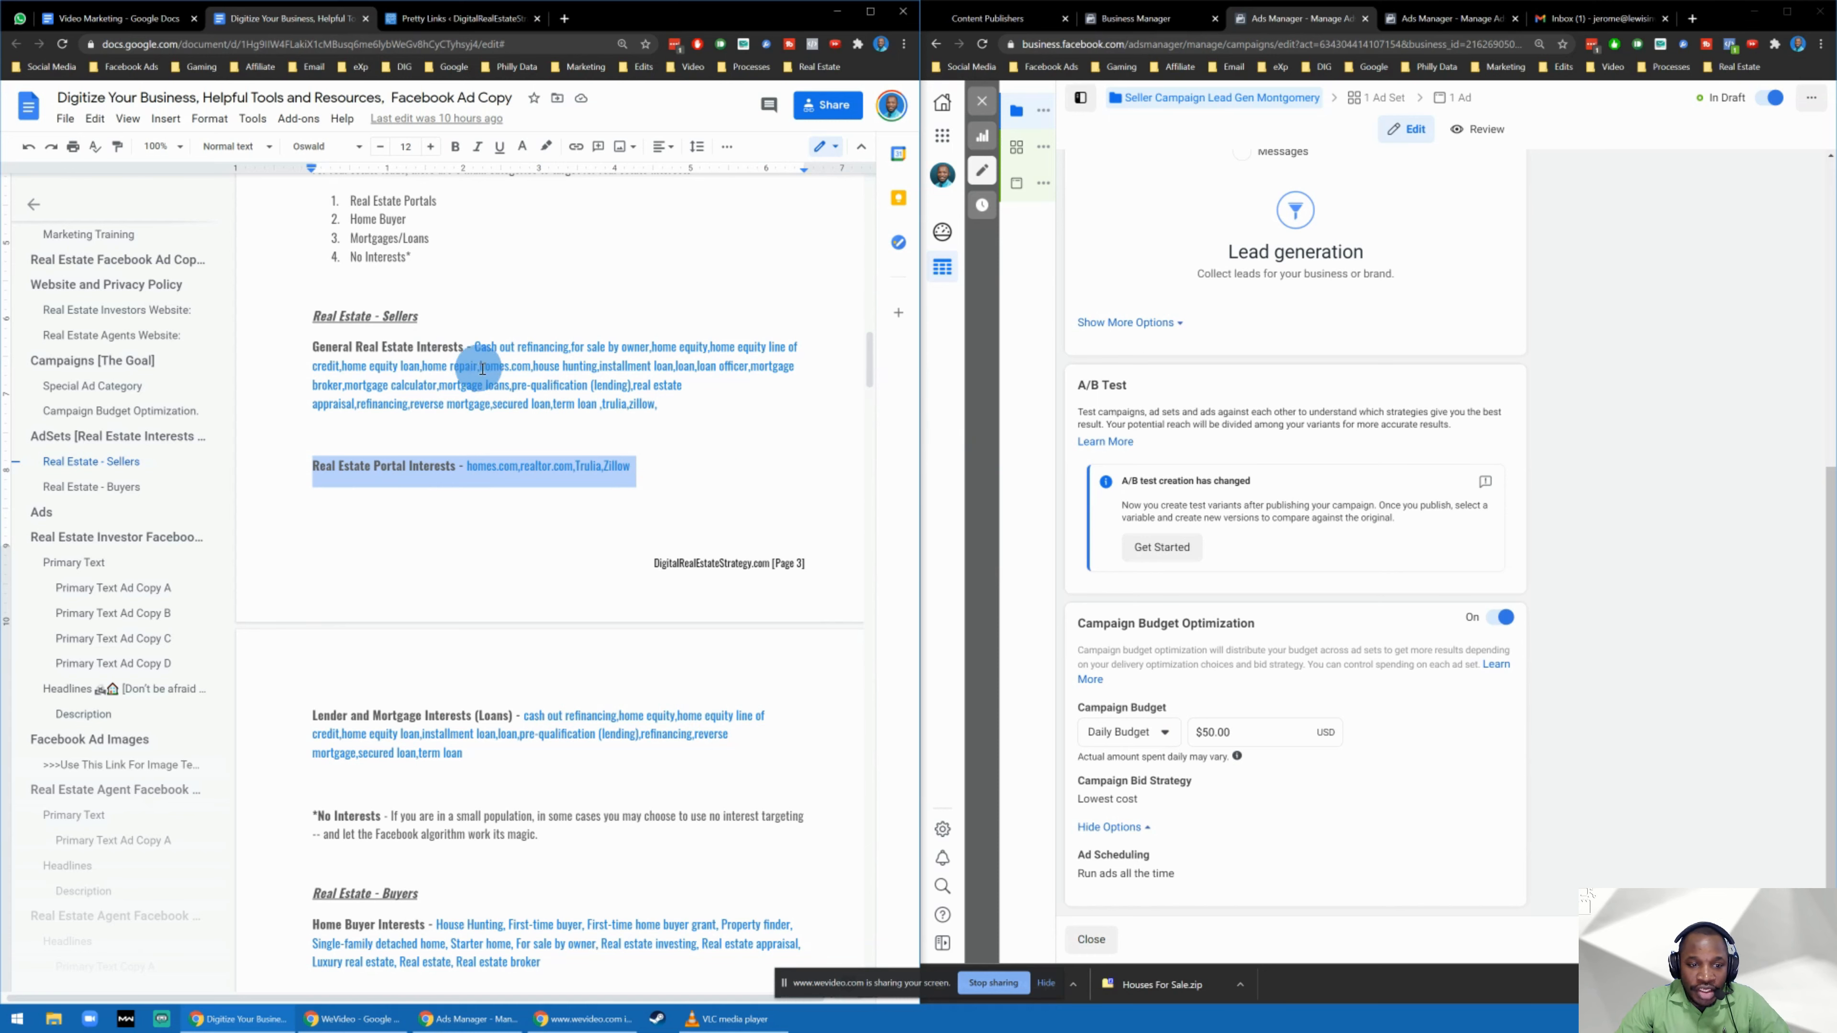
Widen the Ads Manager window beside the document and hide the document outline.
{"action": "left_click_drag", "start_coordinate": [920, 387], "coordinate": [534, 400]}
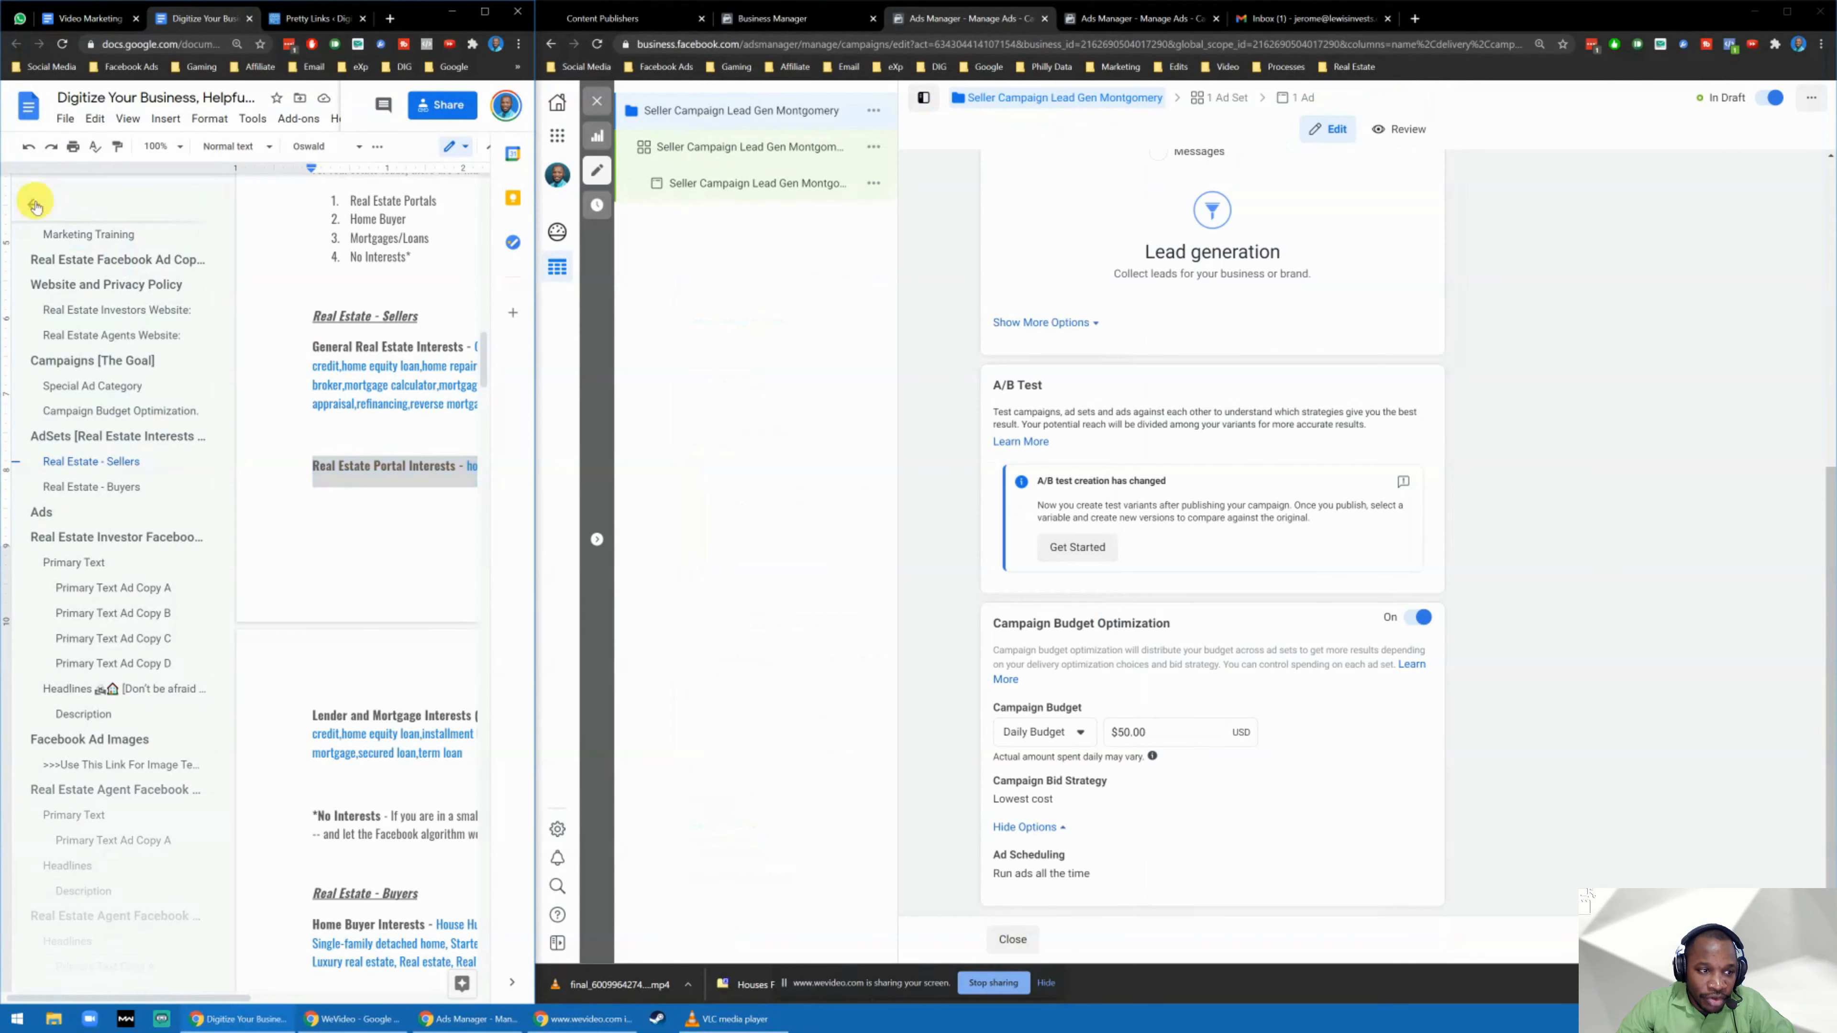
{"action": "left_click", "coordinate": [35, 207]}
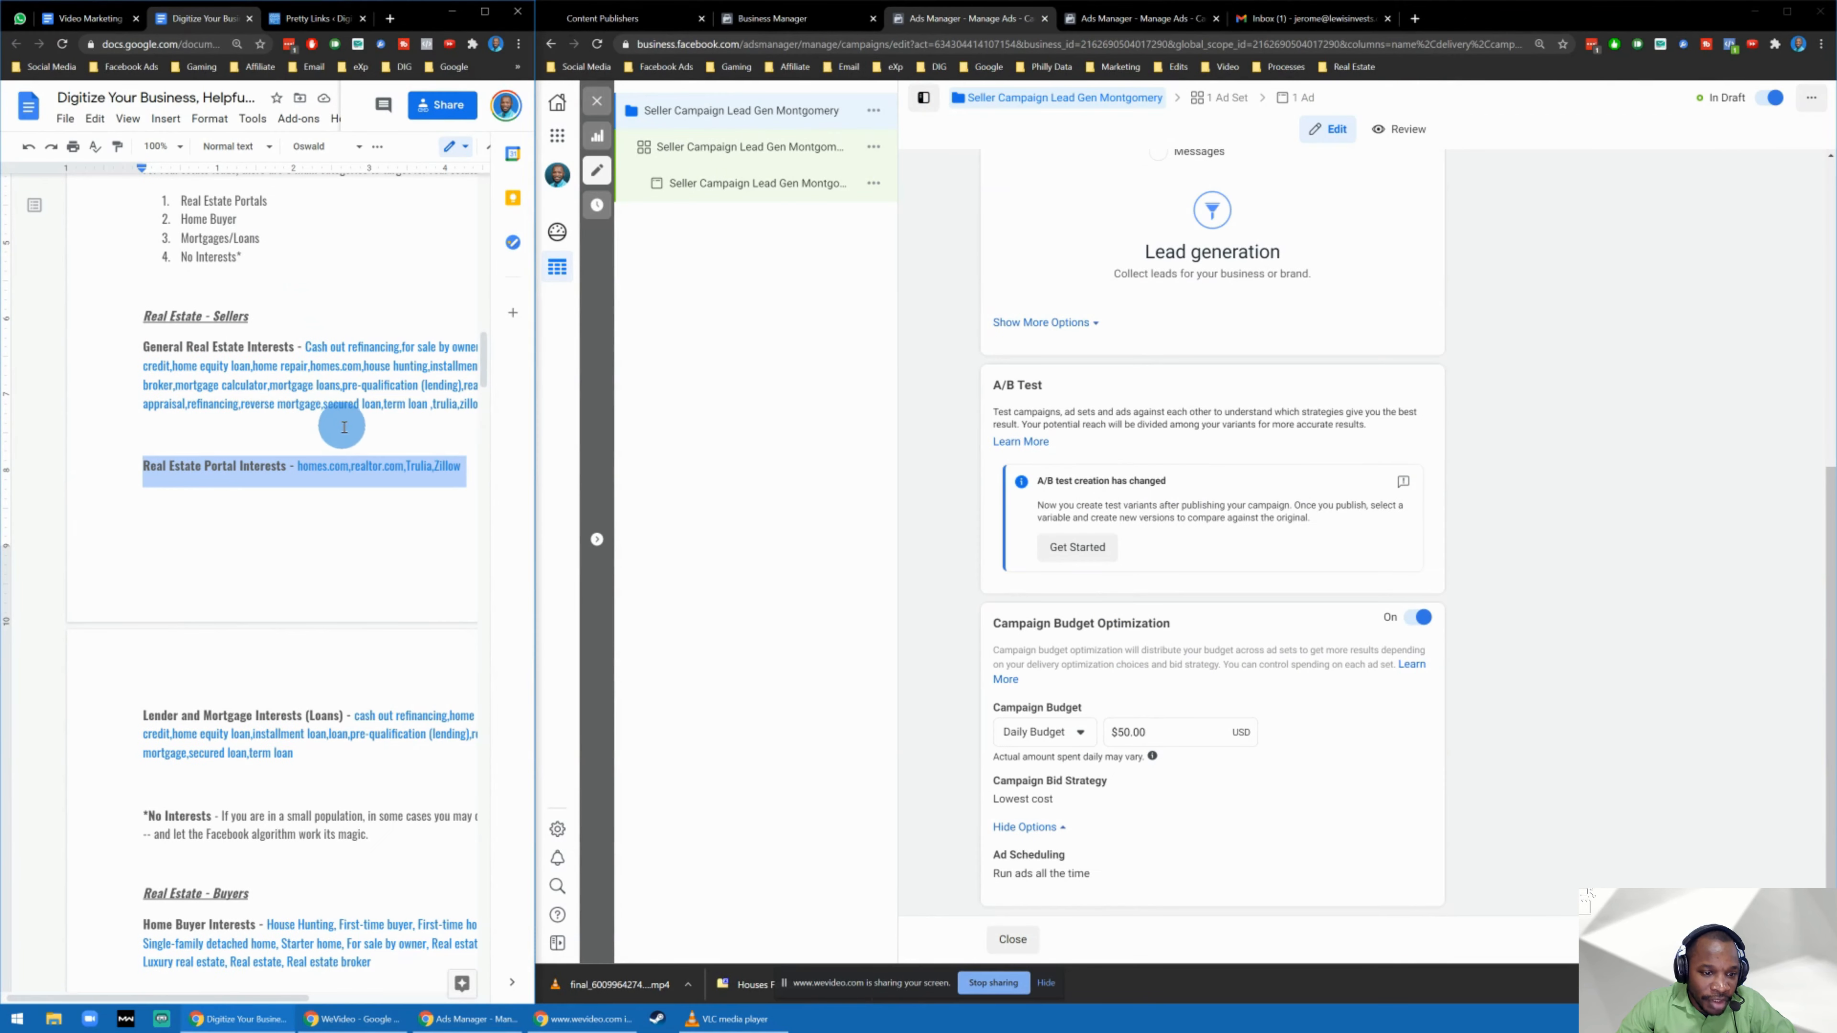
Review the Seller Campaign Lead Gen Montgomery campaign settings and open its ad set for editing.
{"action": "scroll", "coordinate": [1152, 457], "scroll_direction": "up", "scroll_amount": 7}
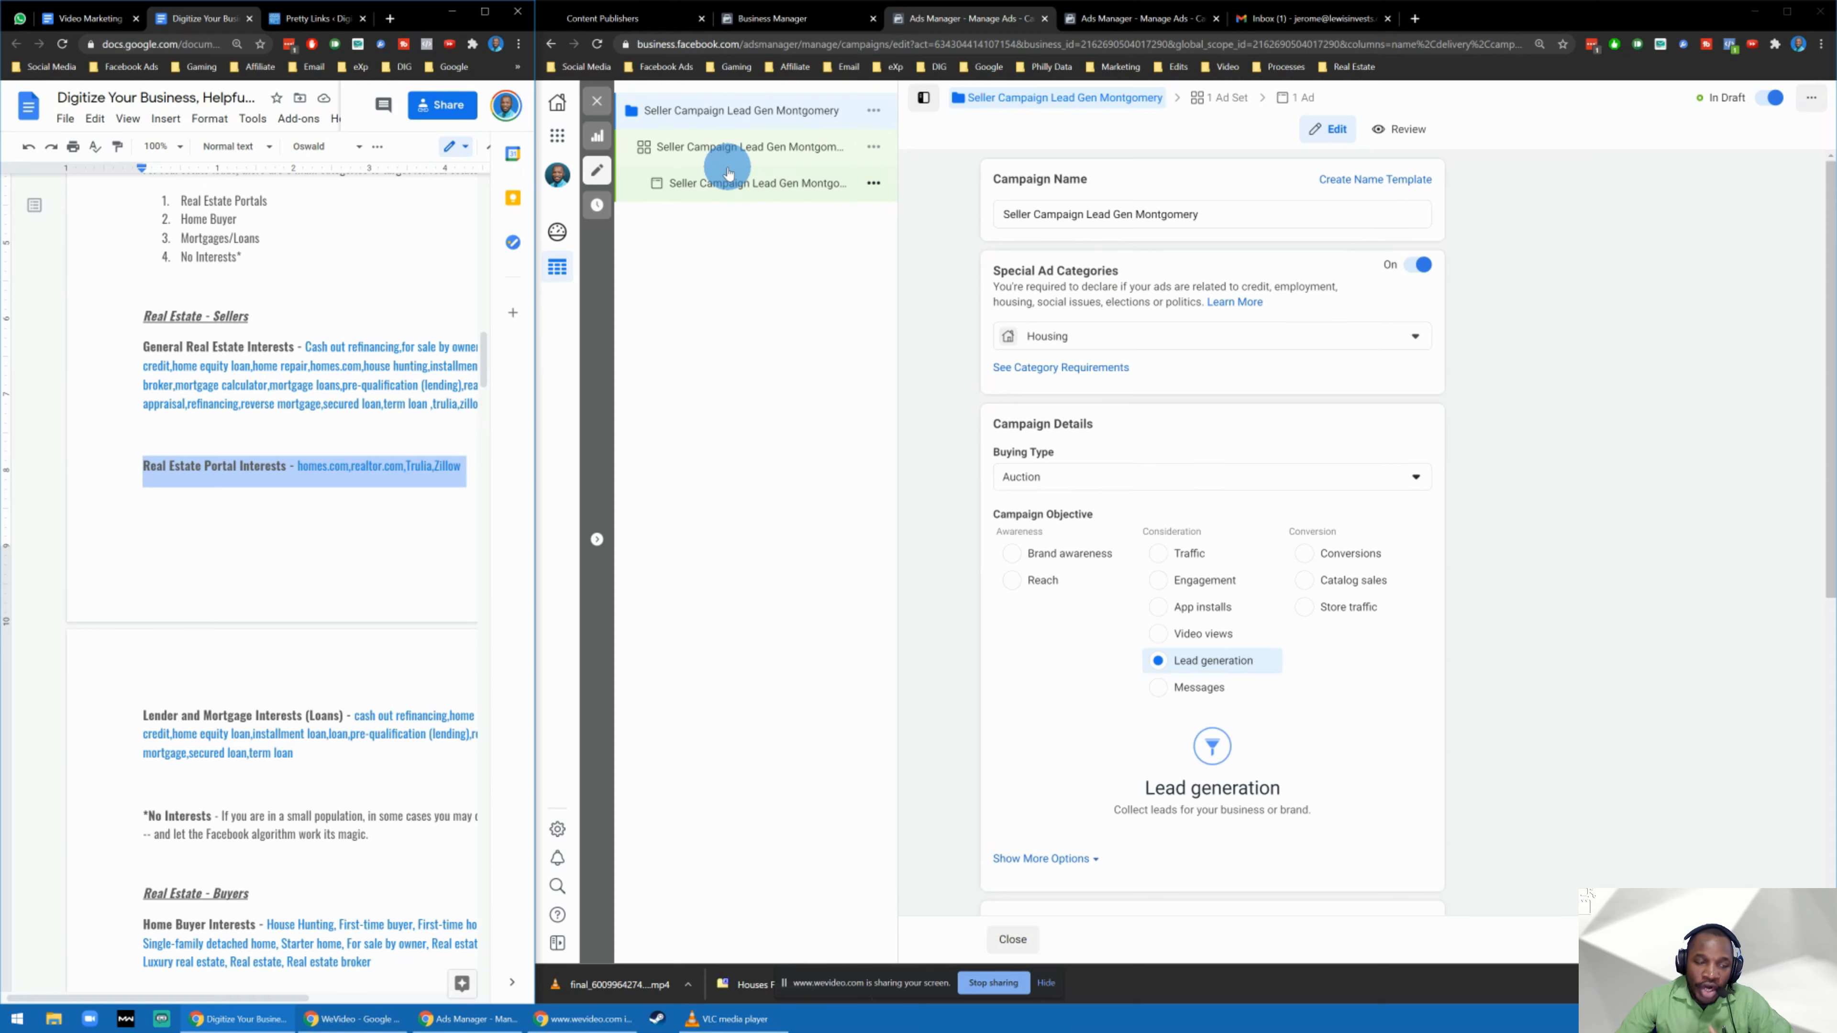
{"action": "left_click", "coordinate": [748, 154]}
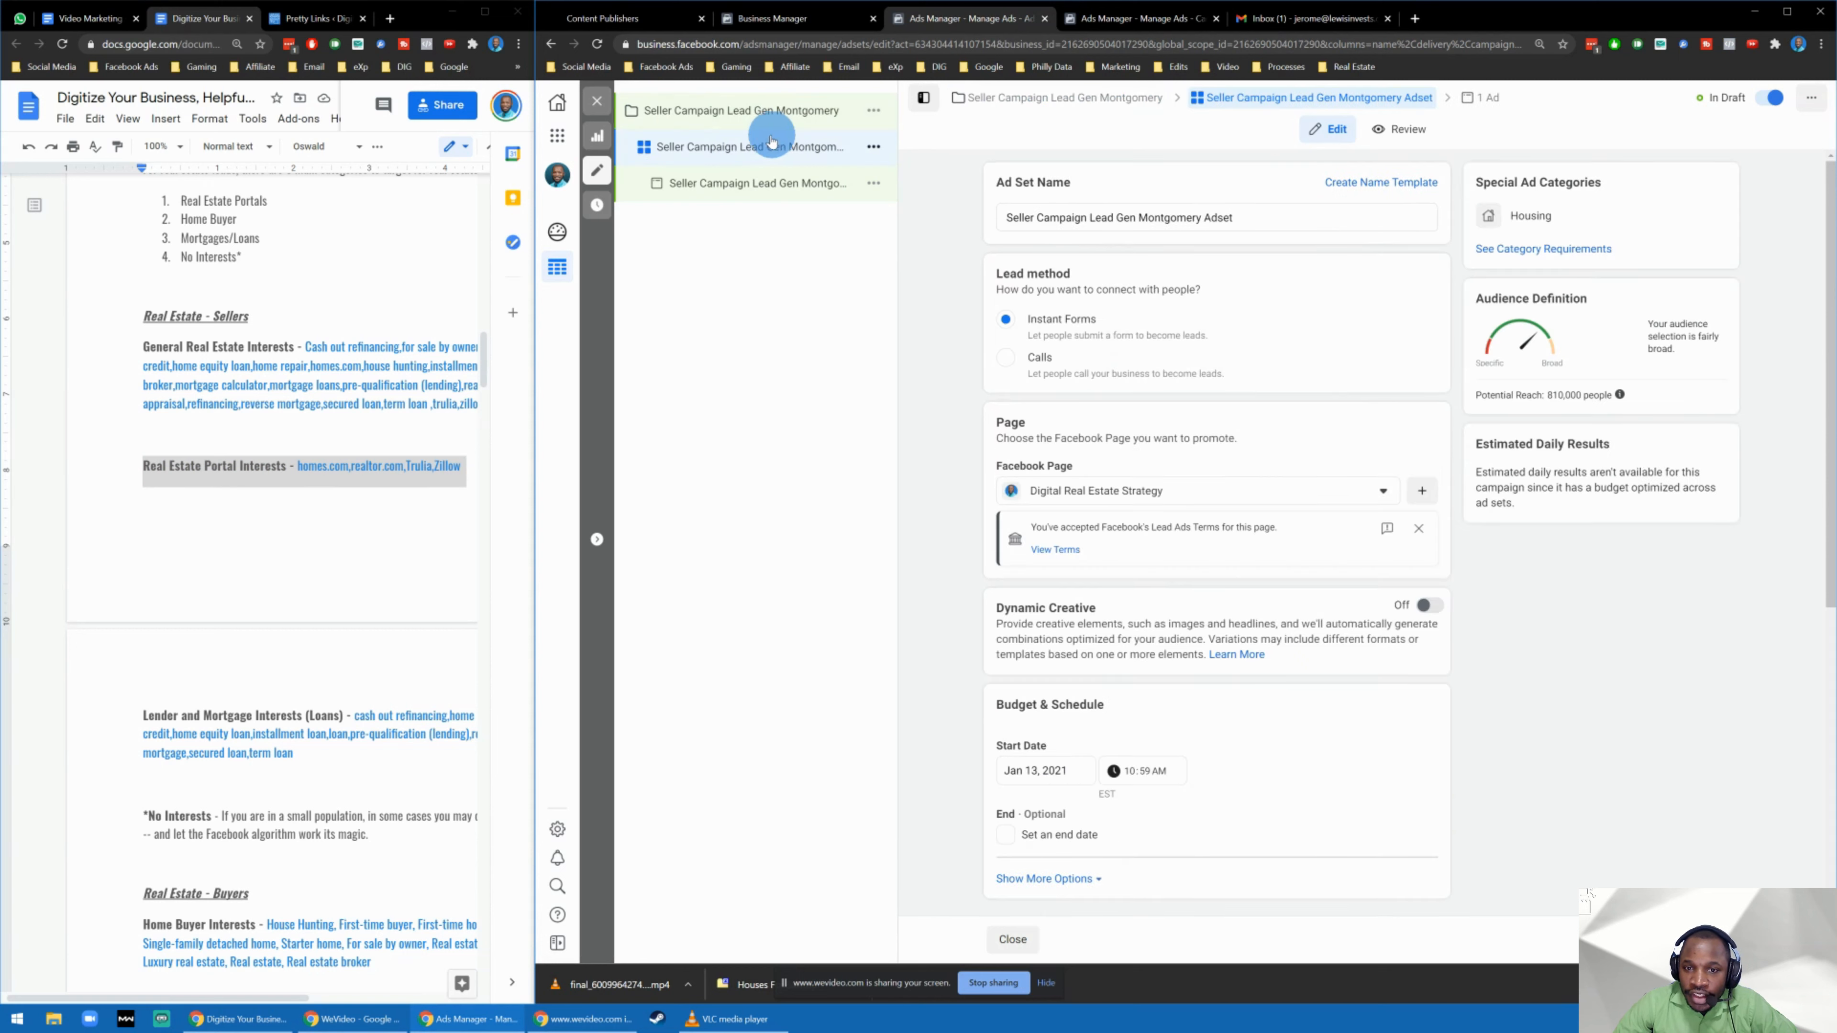
{"action": "left_click", "coordinate": [759, 110]}
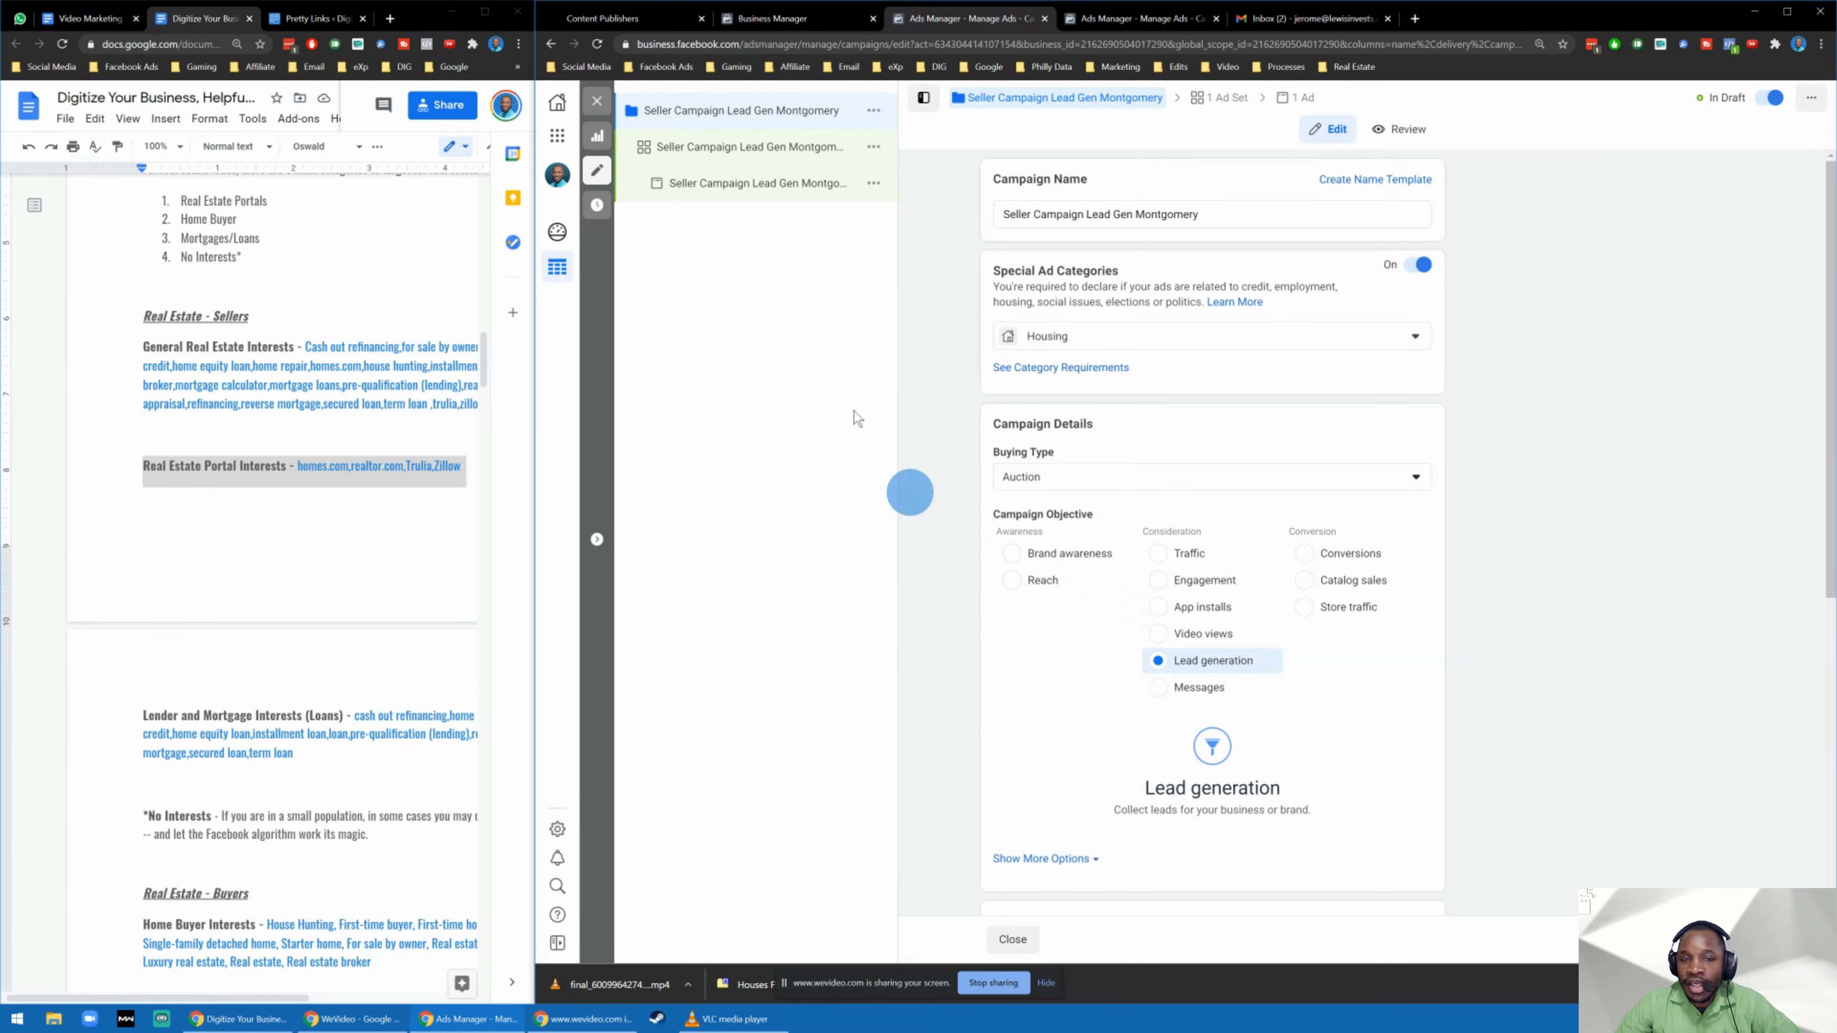
{"action": "left_click", "coordinate": [731, 165]}
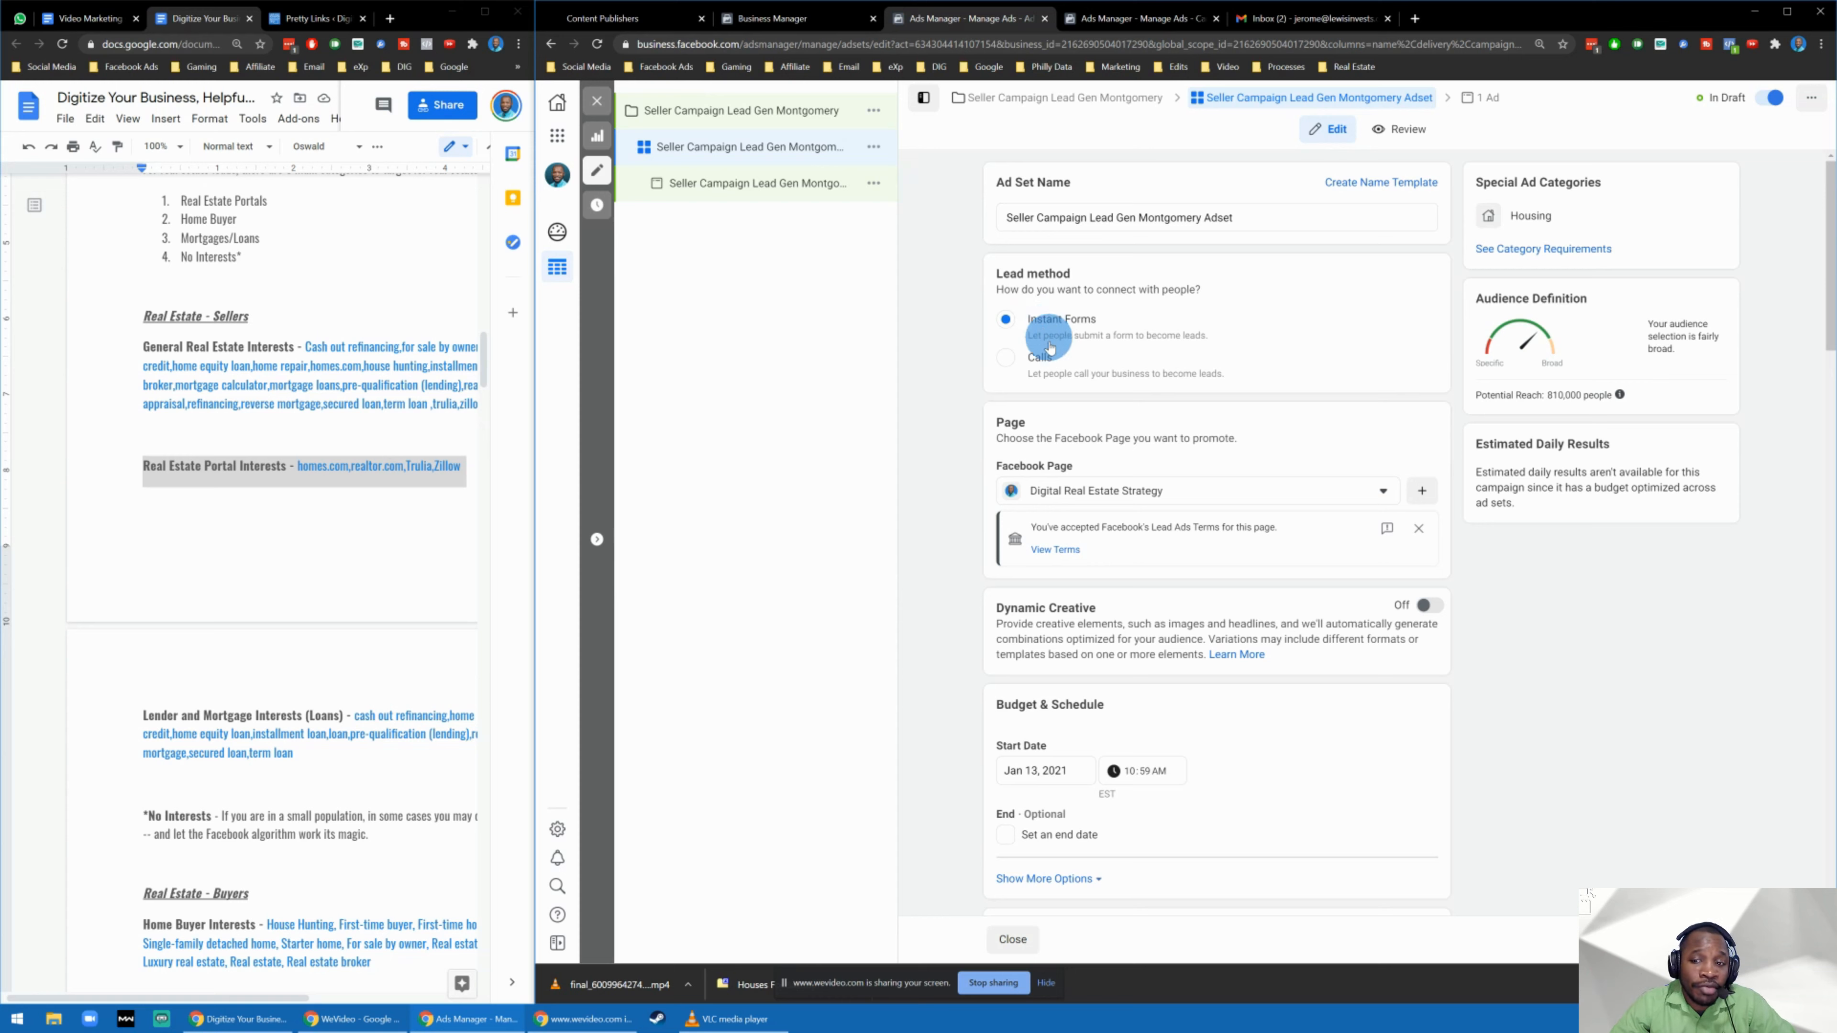
Remove the Philadelphia street address and Montgomery County from the ad set's audience locations.
{"action": "scroll", "coordinate": [1078, 412], "scroll_direction": "down", "scroll_amount": 5}
{"action": "scroll", "coordinate": [1085, 415], "scroll_direction": "up", "scroll_amount": 5}
{"action": "scroll", "coordinate": [1069, 293], "scroll_direction": "down", "scroll_amount": 7}
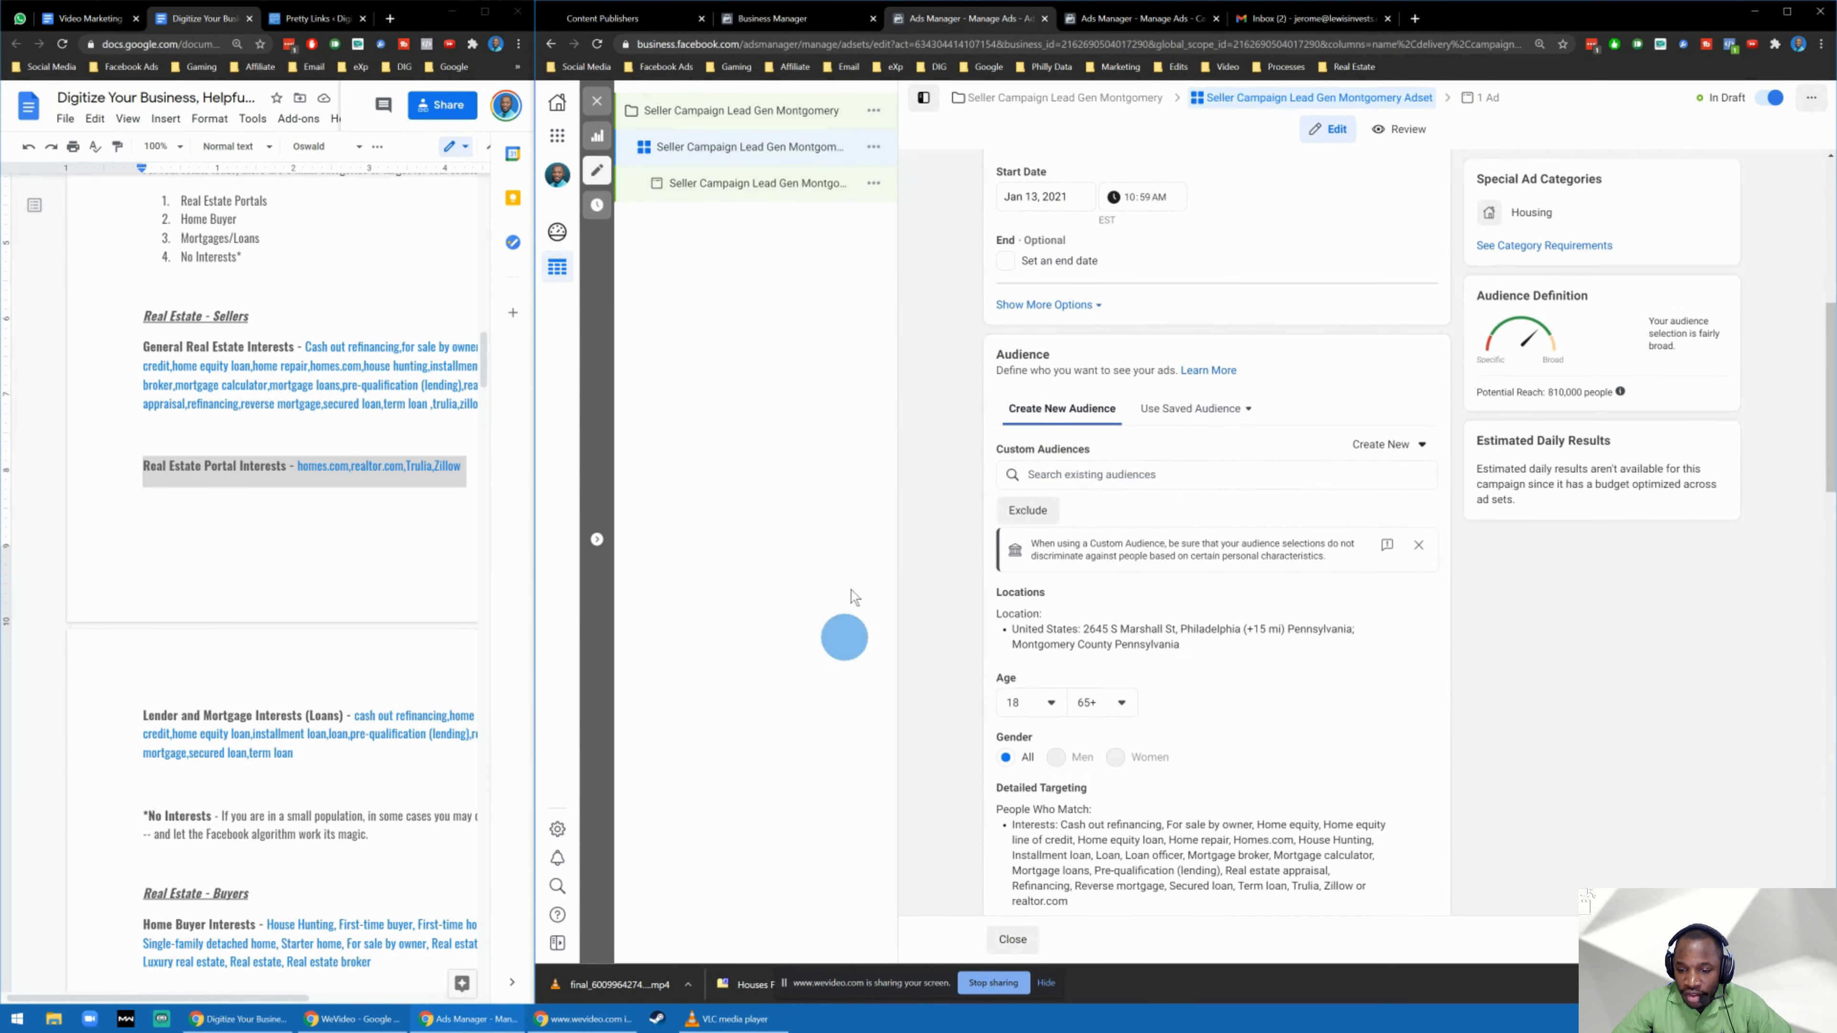
{"action": "scroll", "coordinate": [1172, 474], "scroll_direction": "down", "scroll_amount": 1}
{"action": "scroll", "coordinate": [1128, 449], "scroll_direction": "up", "scroll_amount": 1}
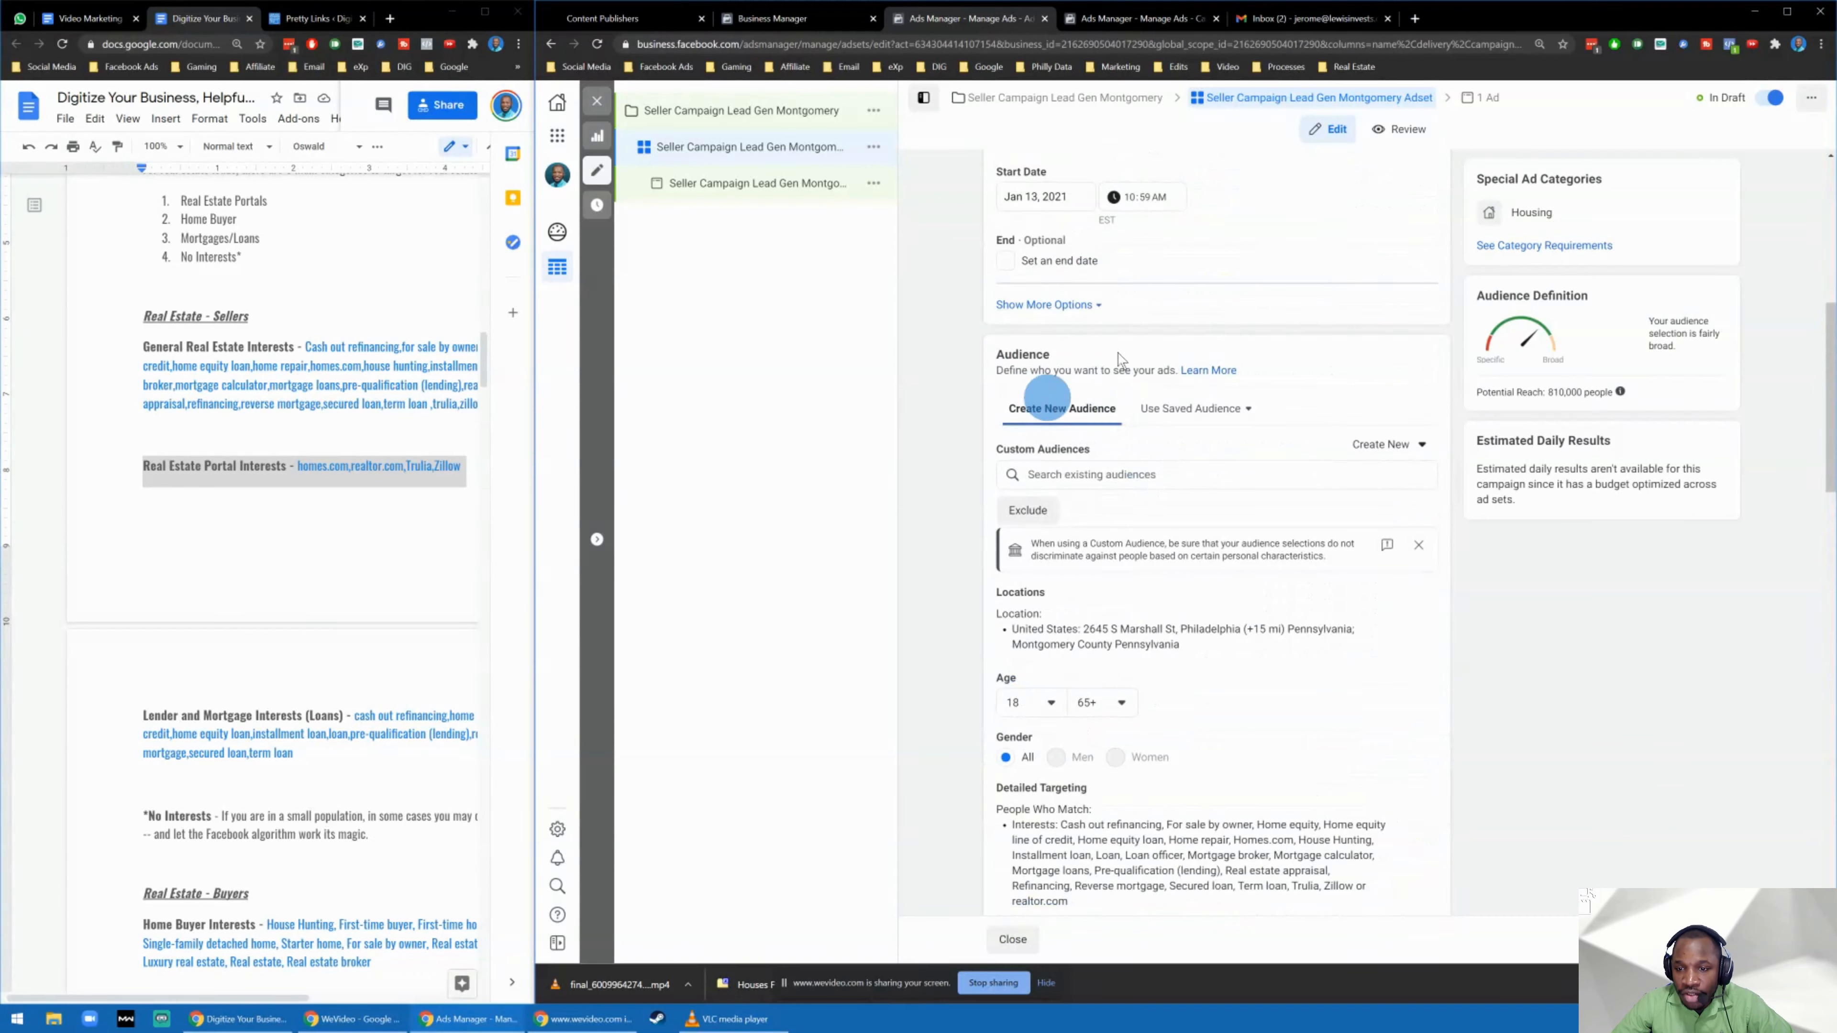
{"action": "scroll", "coordinate": [1046, 411], "scroll_direction": "down", "scroll_amount": 1}
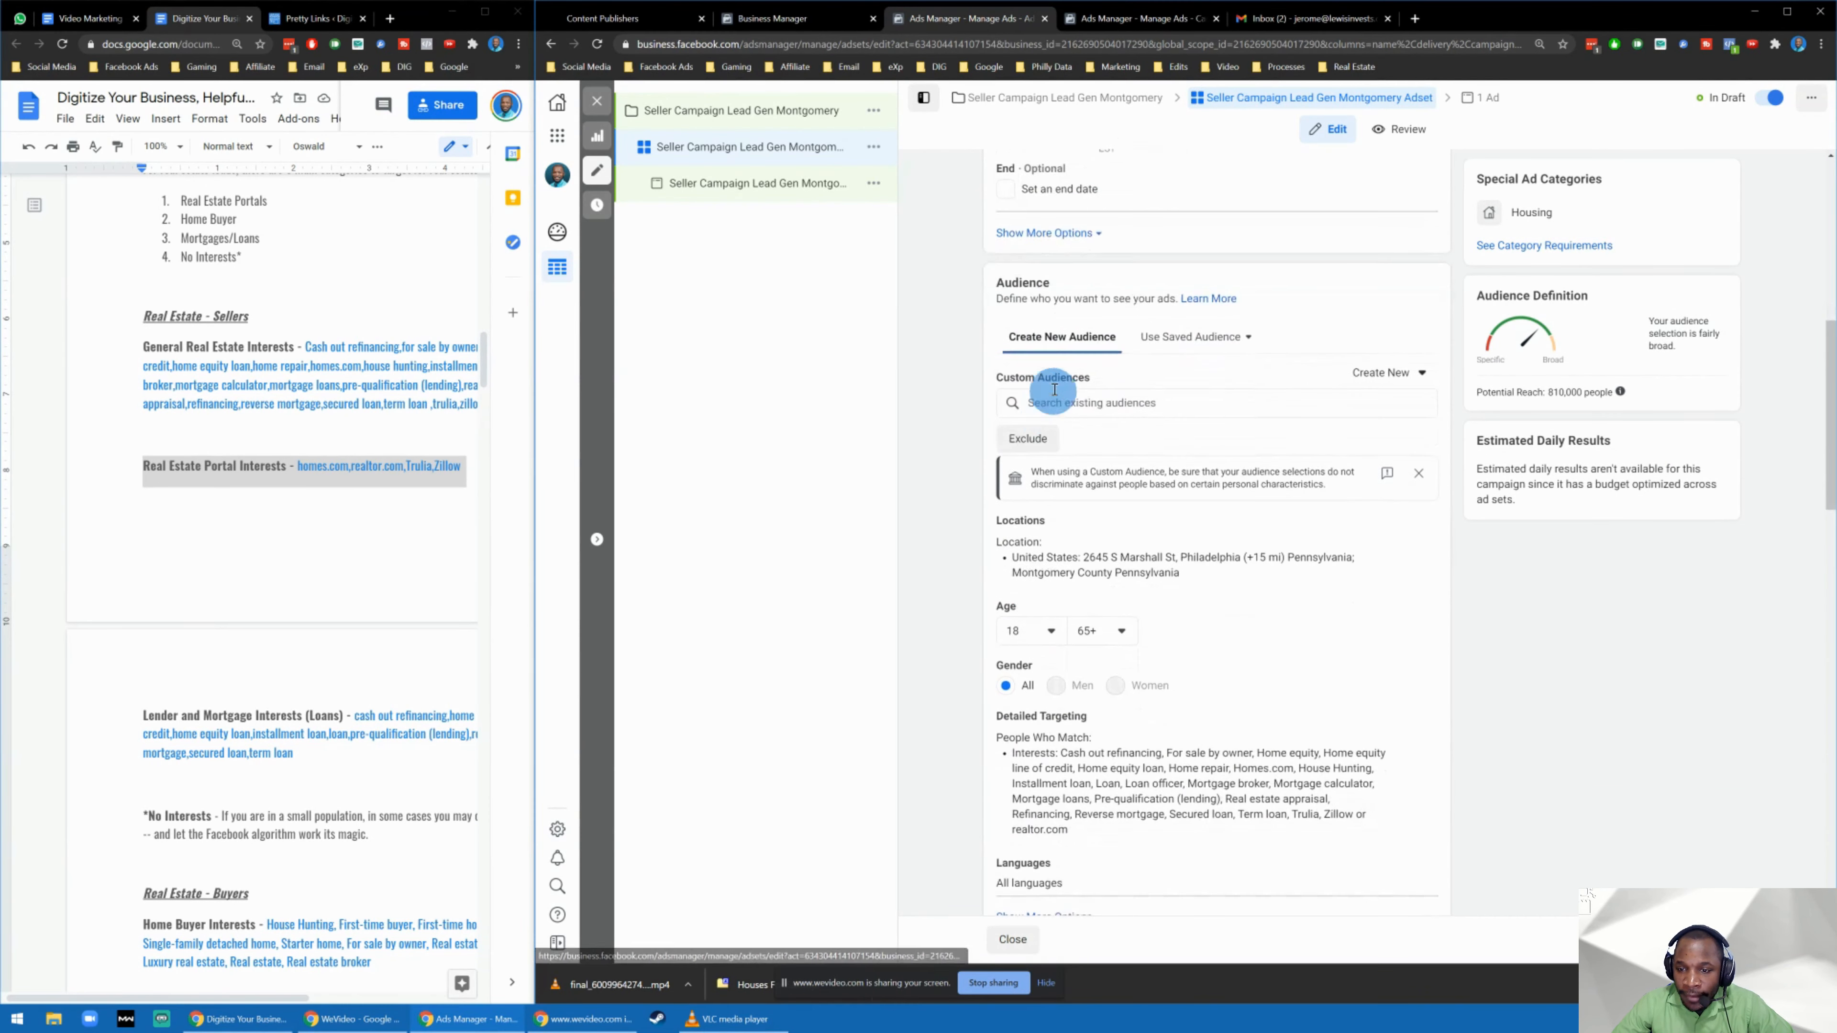
{"action": "scroll", "coordinate": [1092, 448], "scroll_direction": "down", "scroll_amount": 1}
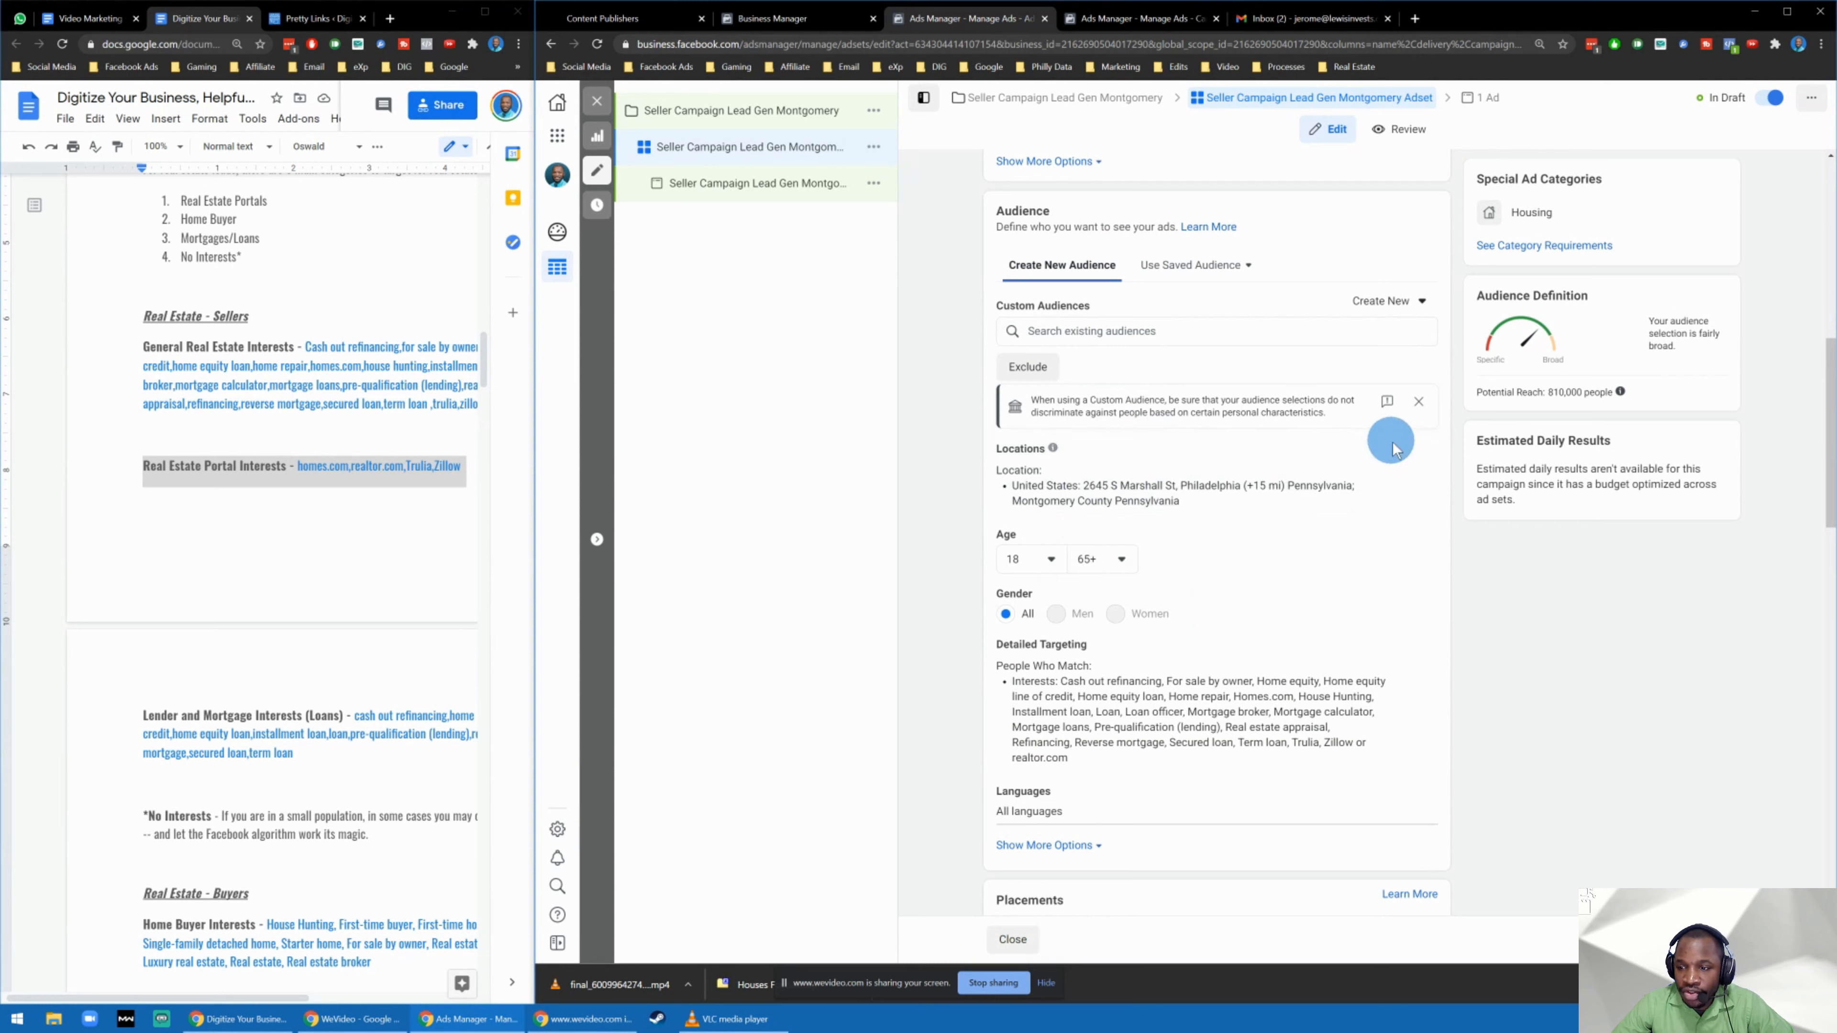
{"action": "left_click", "coordinate": [1414, 463]}
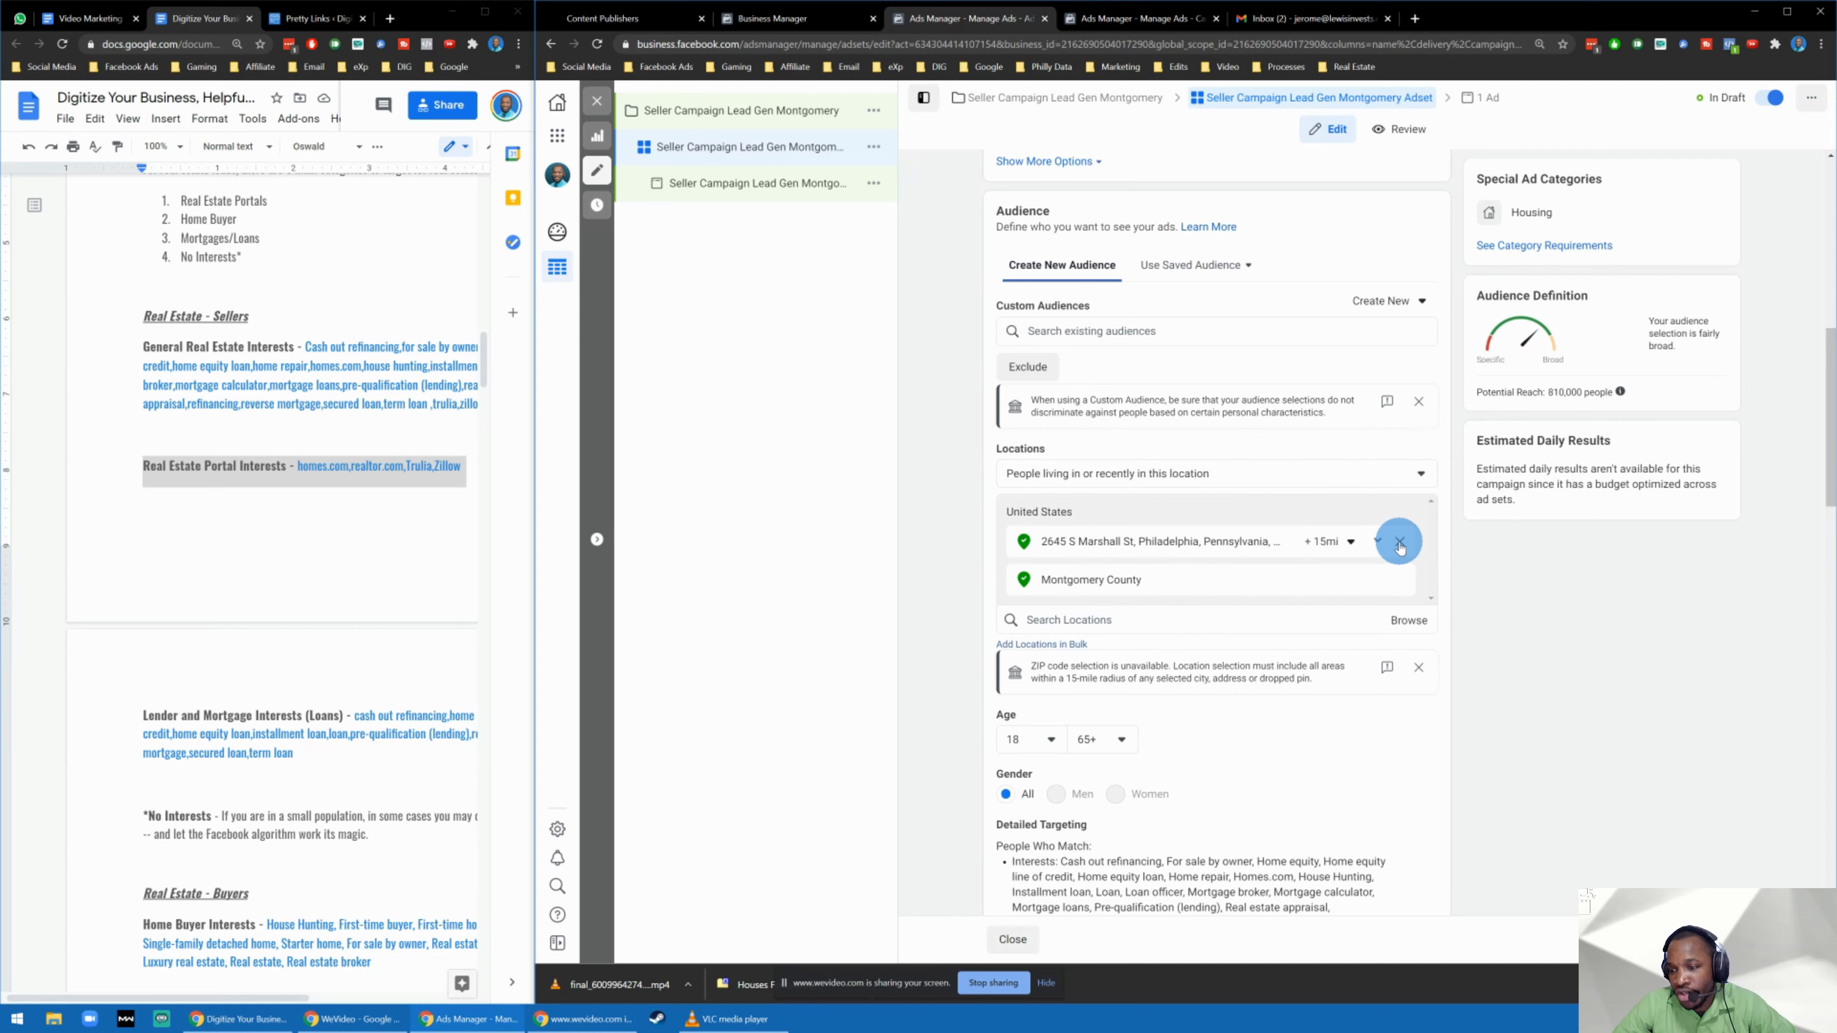
{"action": "left_click", "coordinate": [1399, 542]}
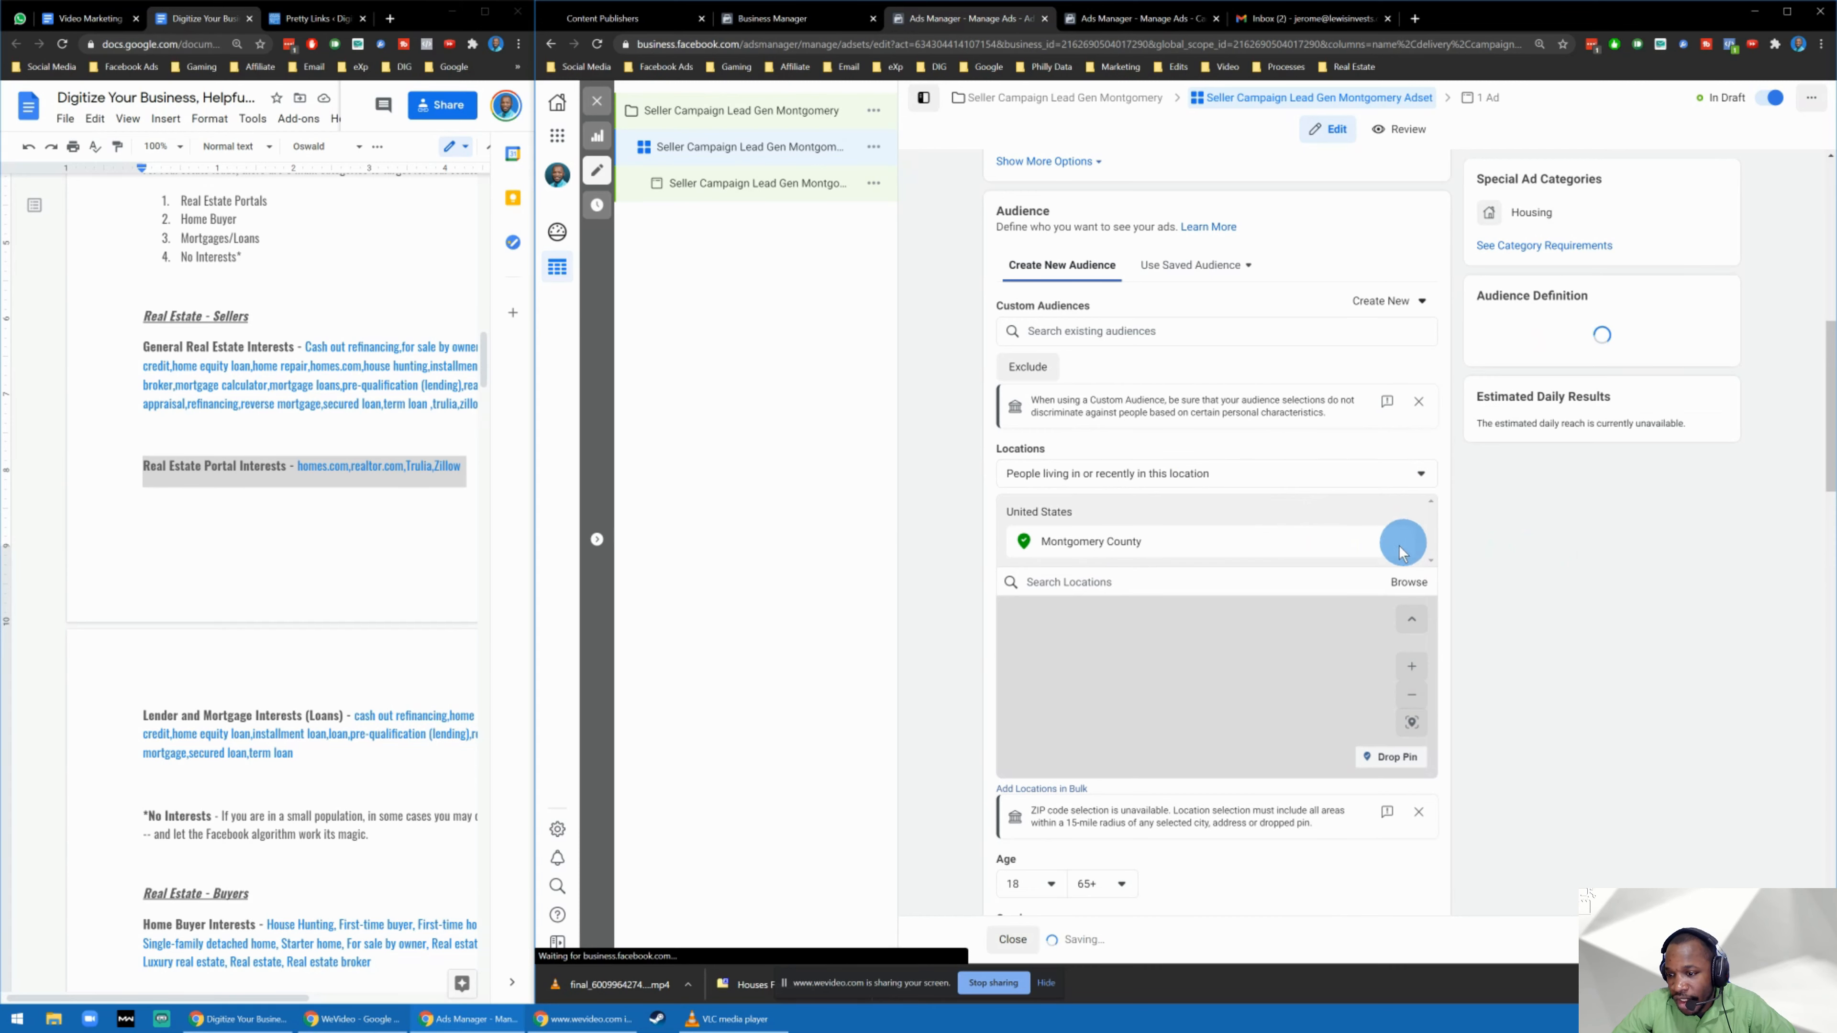
{"action": "left_click", "coordinate": [1399, 544]}
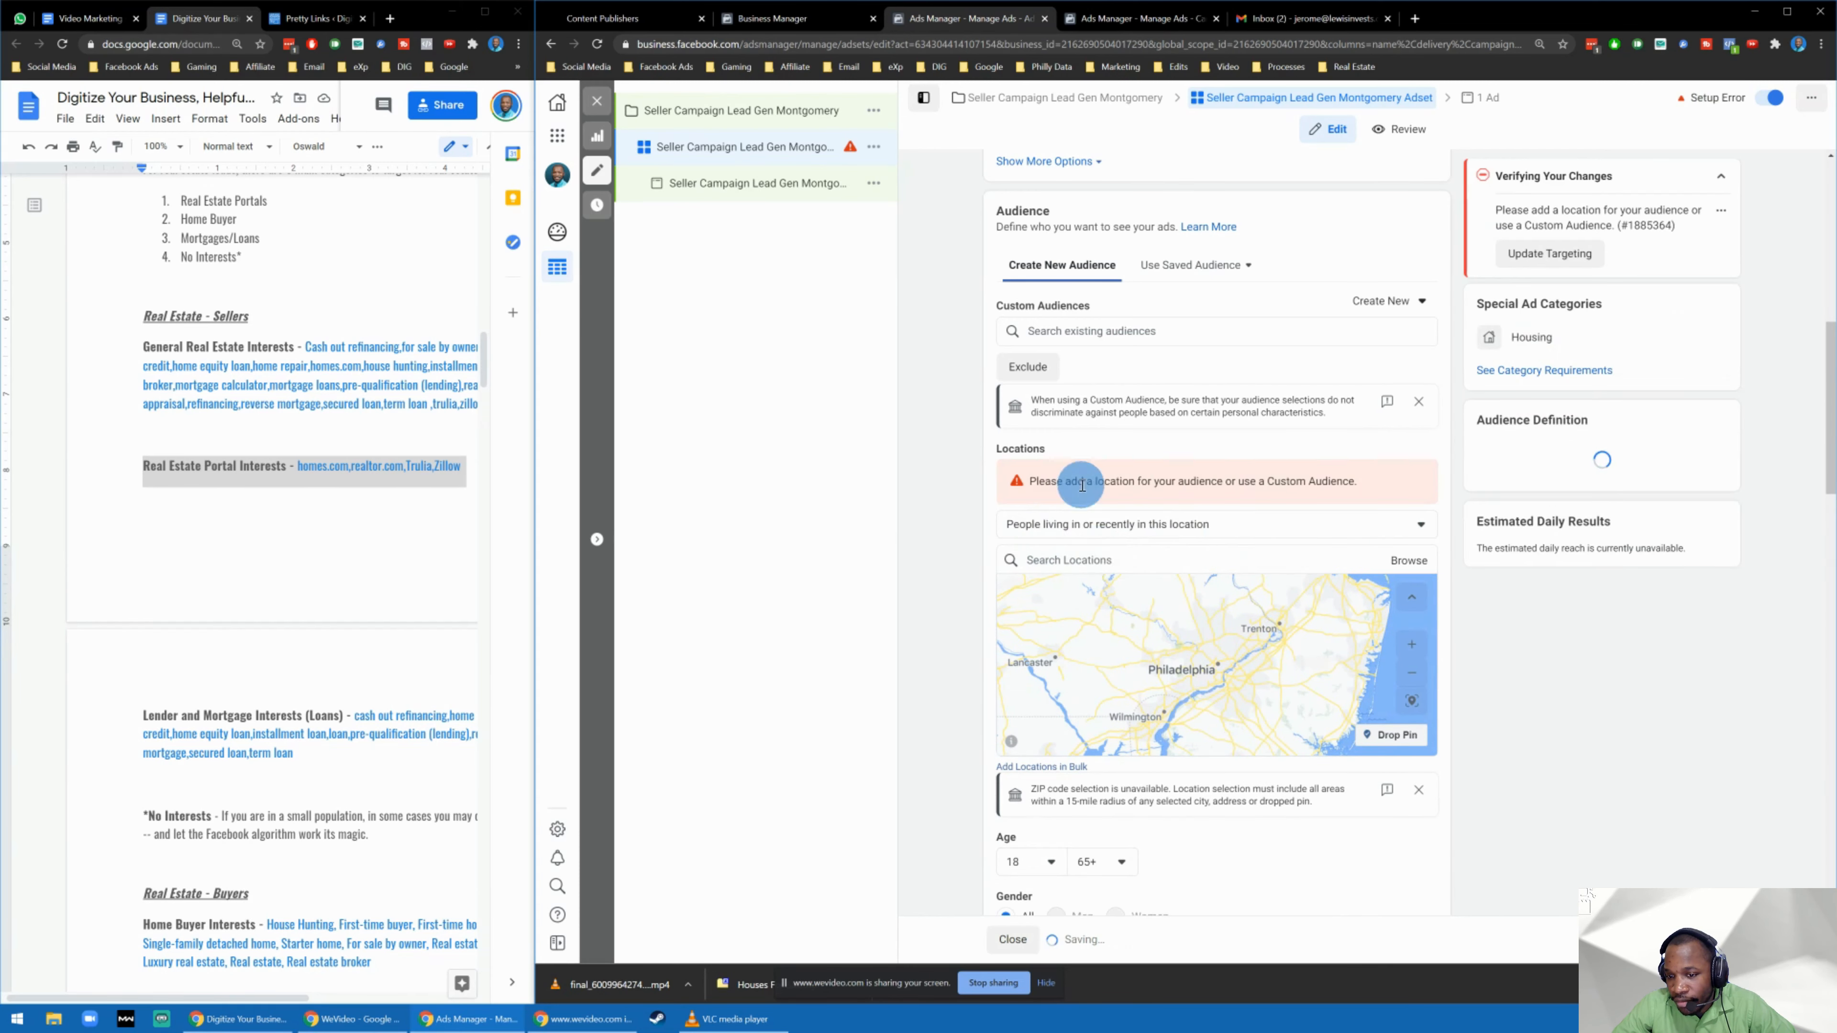
{"action": "left_click", "coordinate": [1069, 528]}
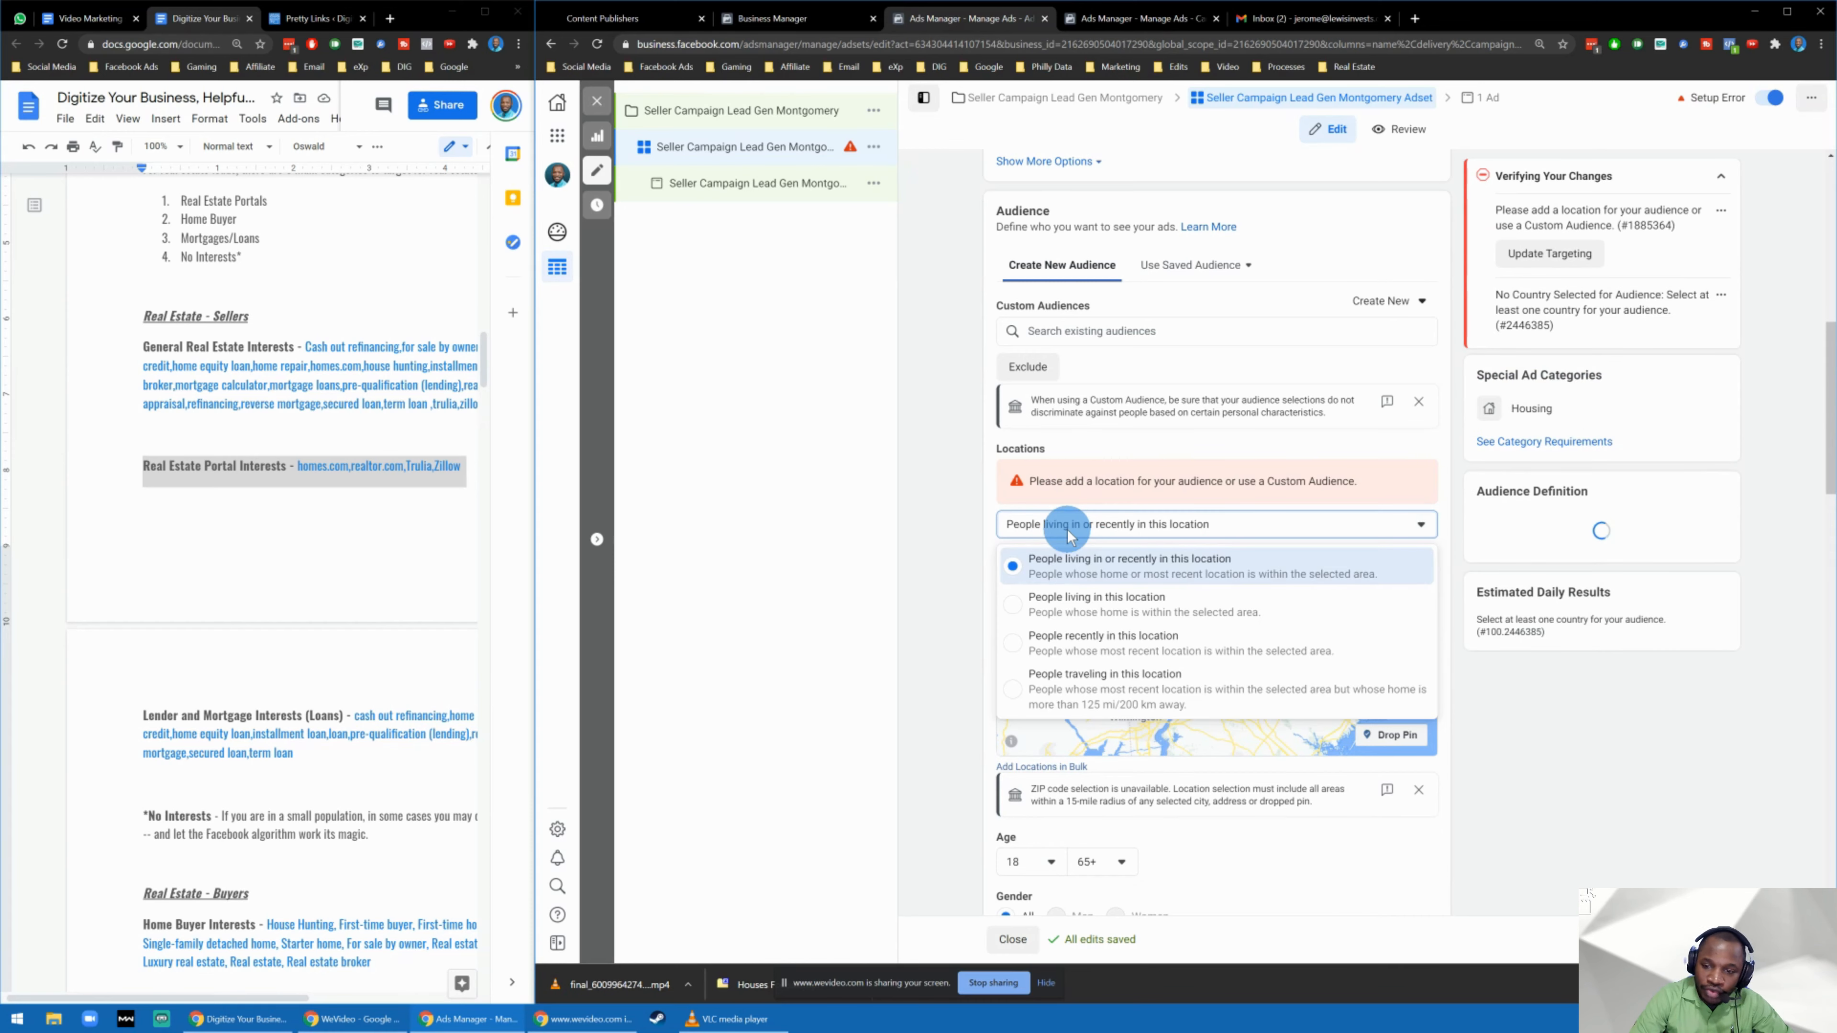
{"action": "key", "text": "Escape"}
{"action": "key", "text": "Escape"}
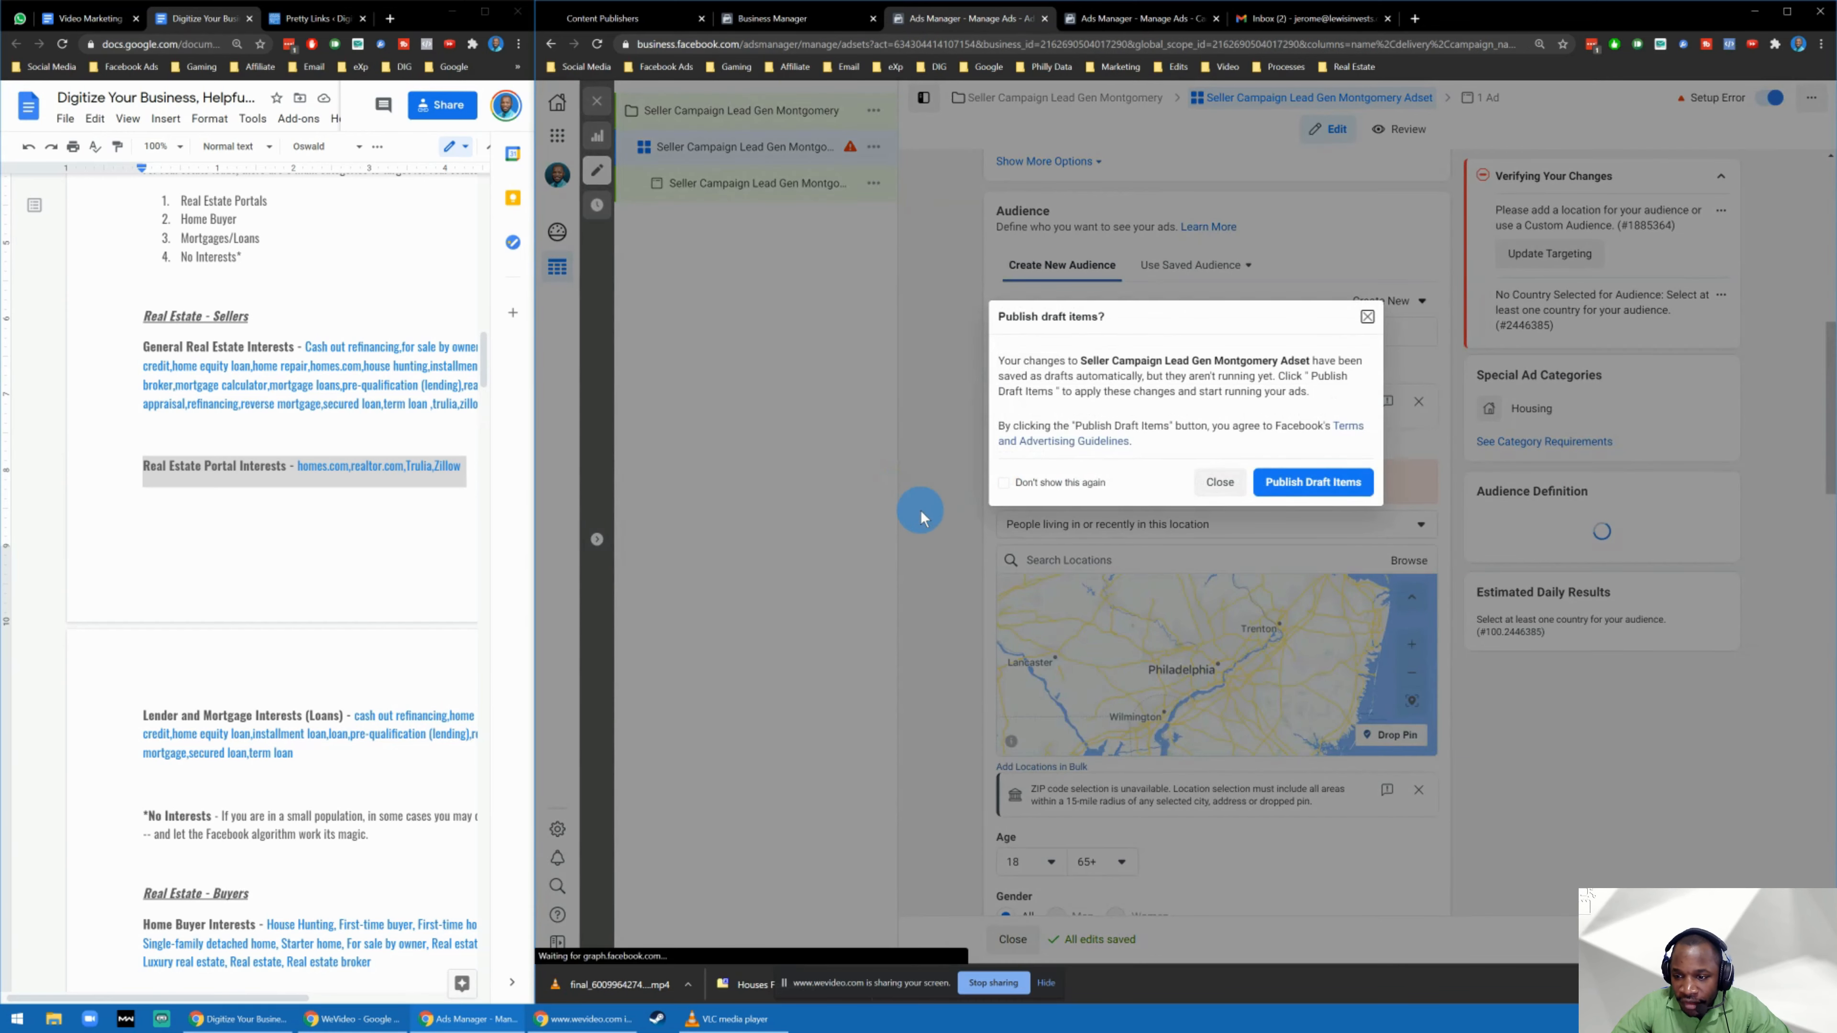
Dismiss the publish prompt and reopen the Seller Campaign Lead Gen Montgomery ad set for editing.
{"action": "left_click", "coordinate": [766, 285]}
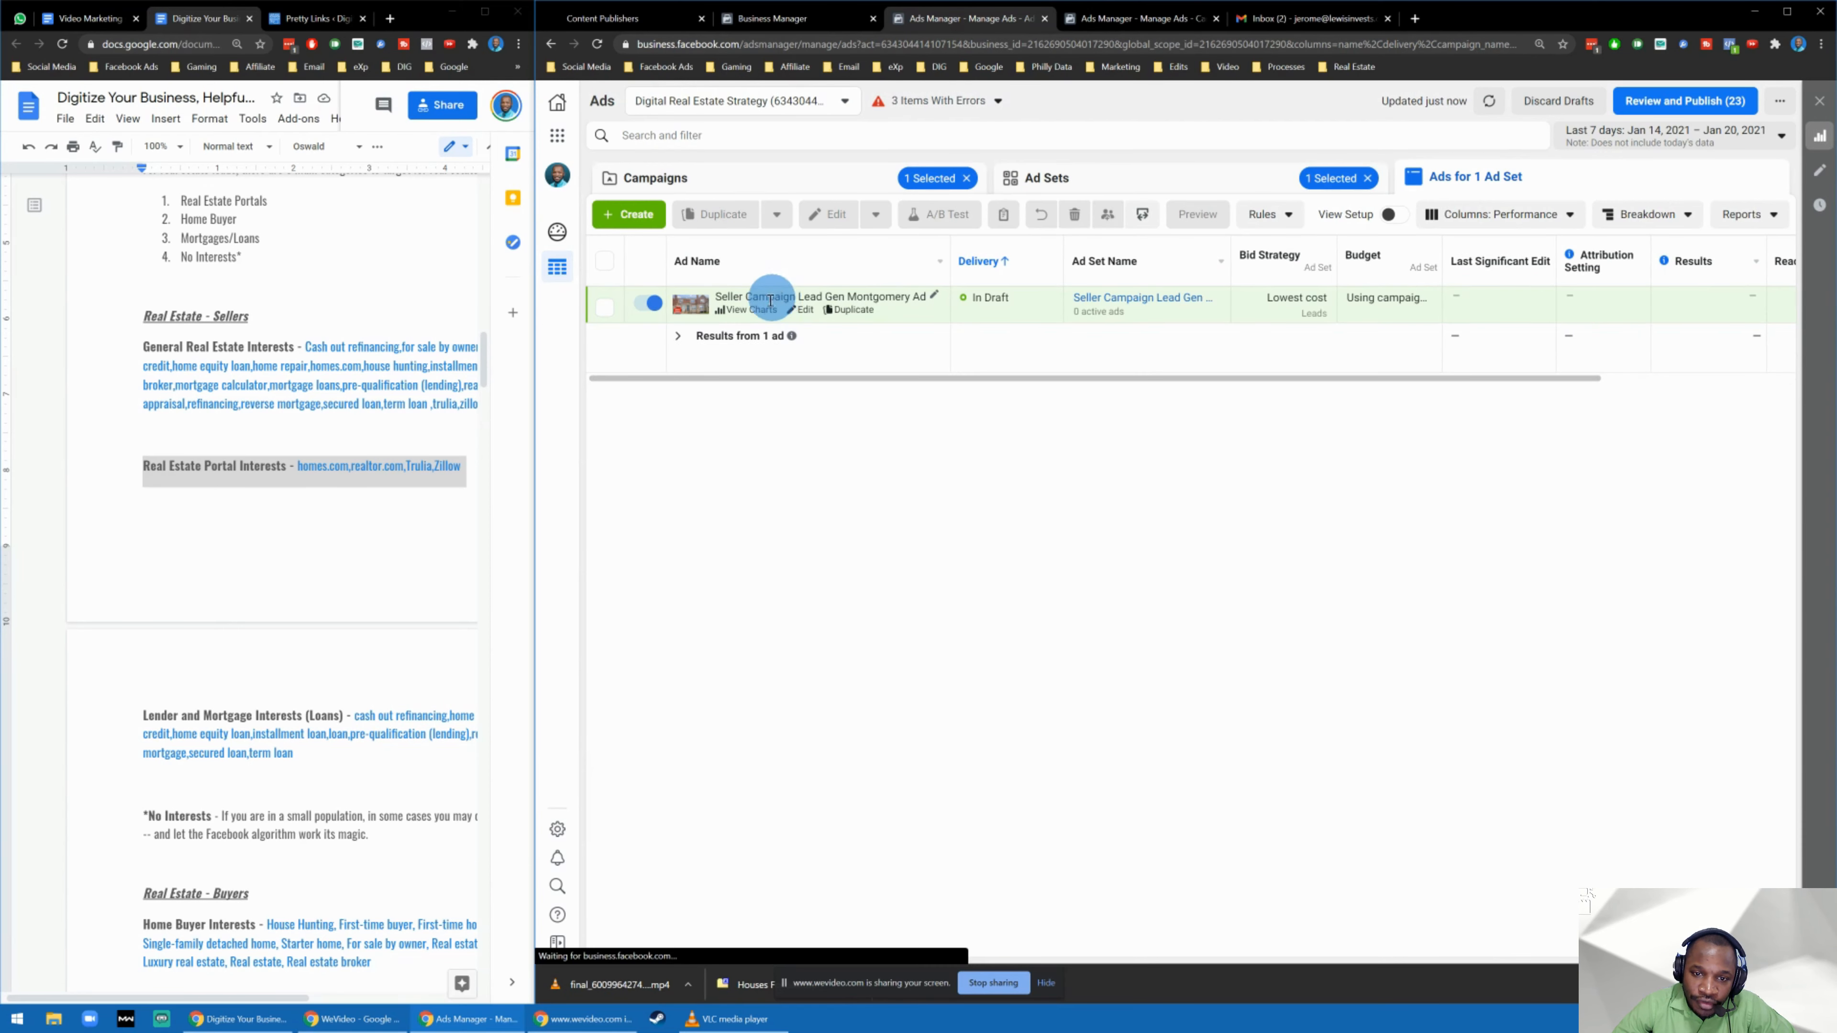
{"action": "left_click", "coordinate": [781, 298]}
{"action": "left_click", "coordinate": [805, 310]}
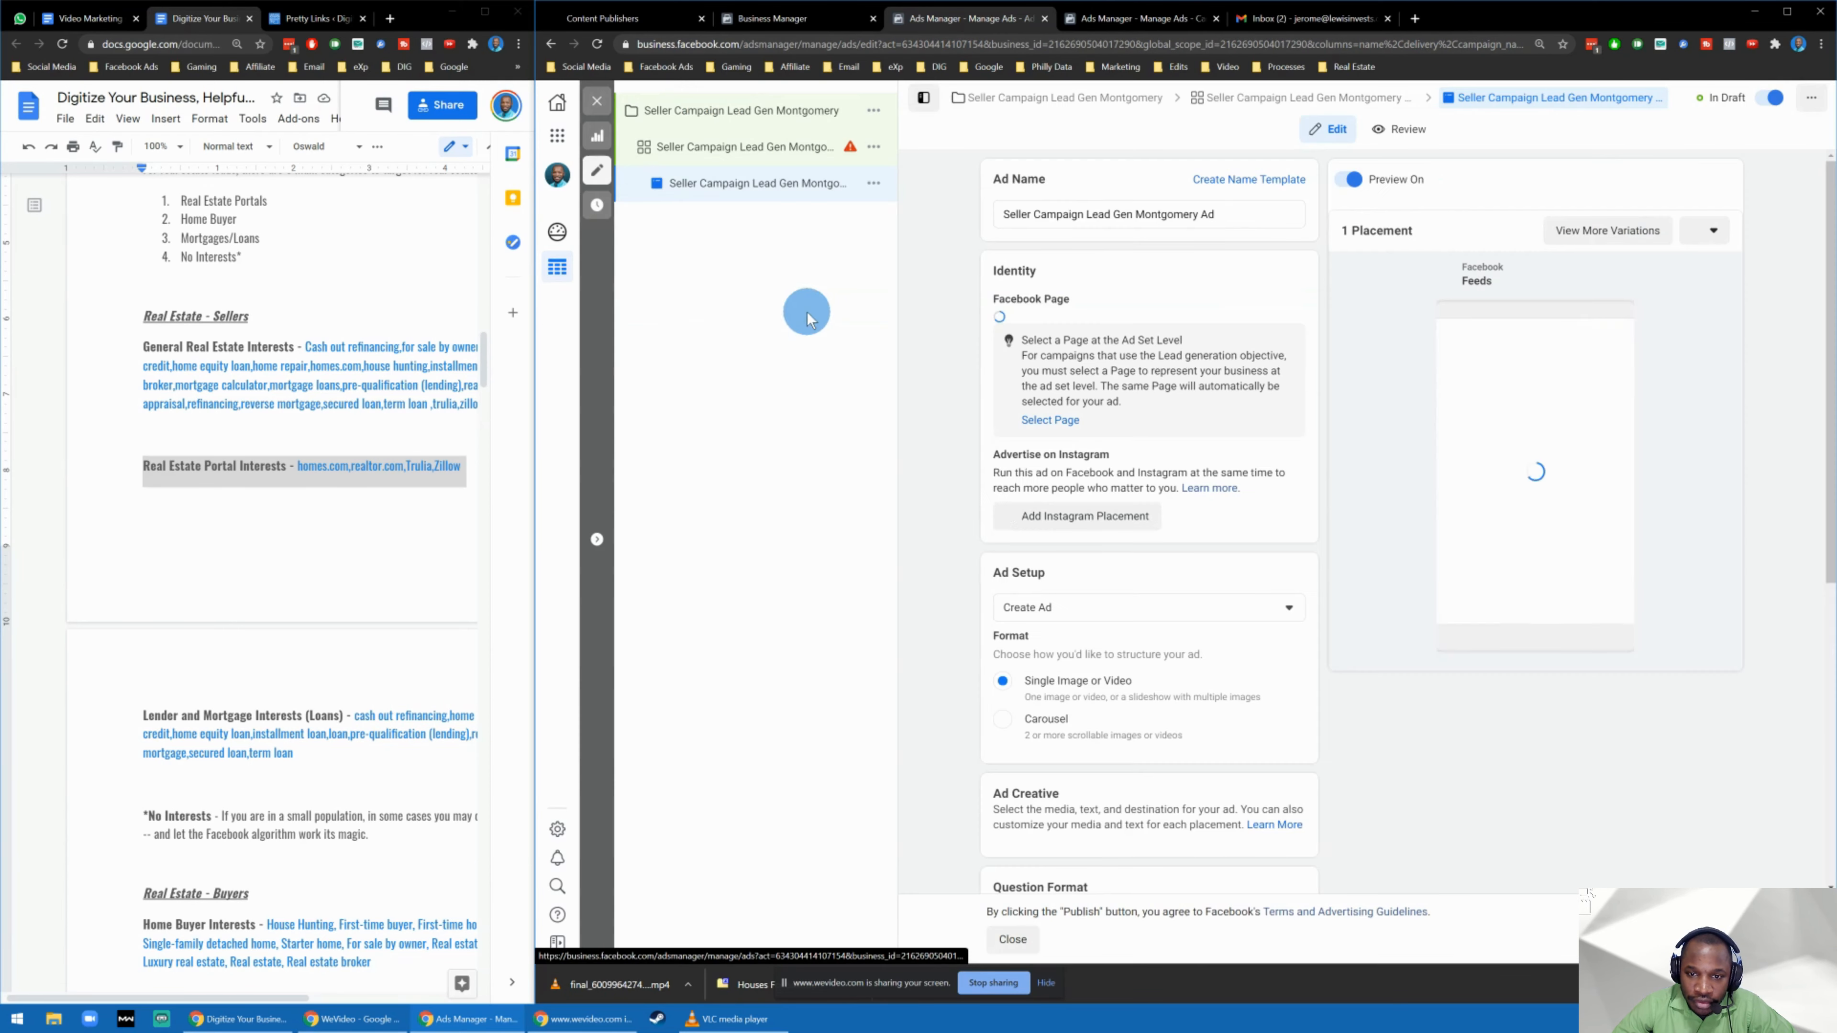
{"action": "scroll", "coordinate": [1005, 449], "scroll_direction": "down", "scroll_amount": 1}
{"action": "left_click", "coordinate": [752, 146]}
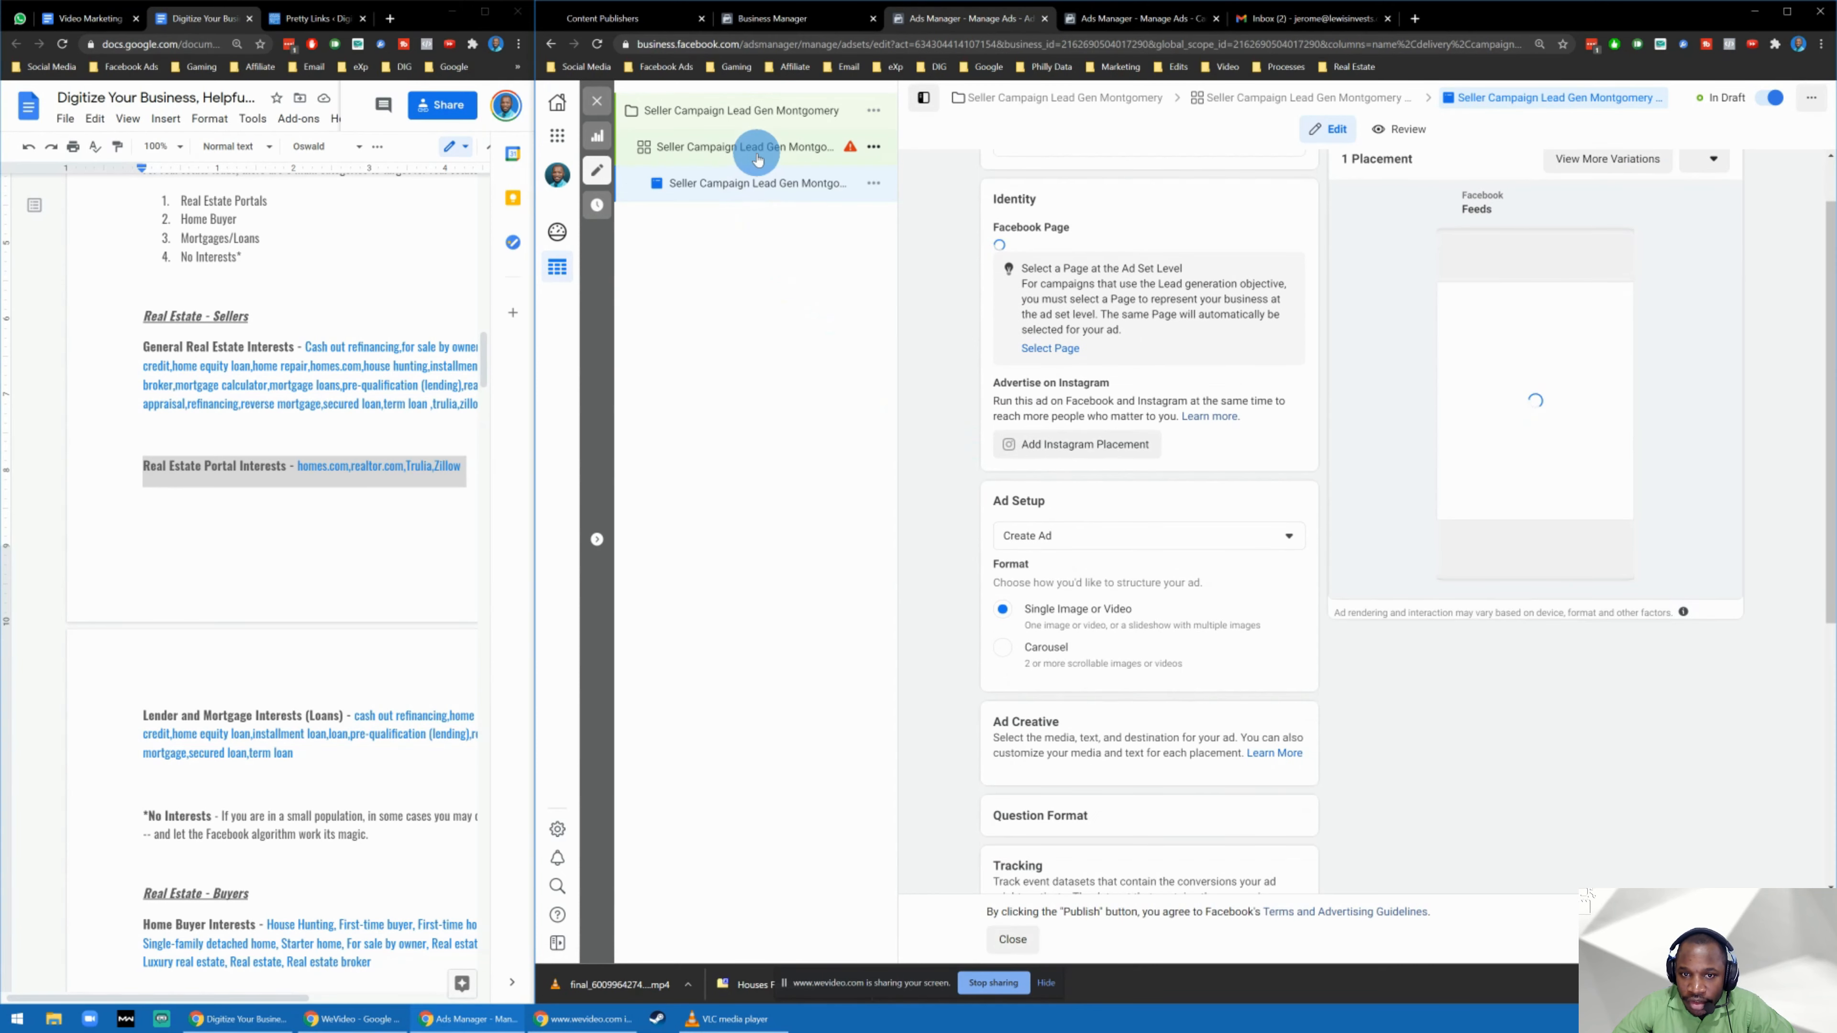
Add the city of Philadelphia, Pennsylvania to the audience locations and open its radius options.
{"action": "scroll", "coordinate": [1117, 438], "scroll_direction": "down", "scroll_amount": 2}
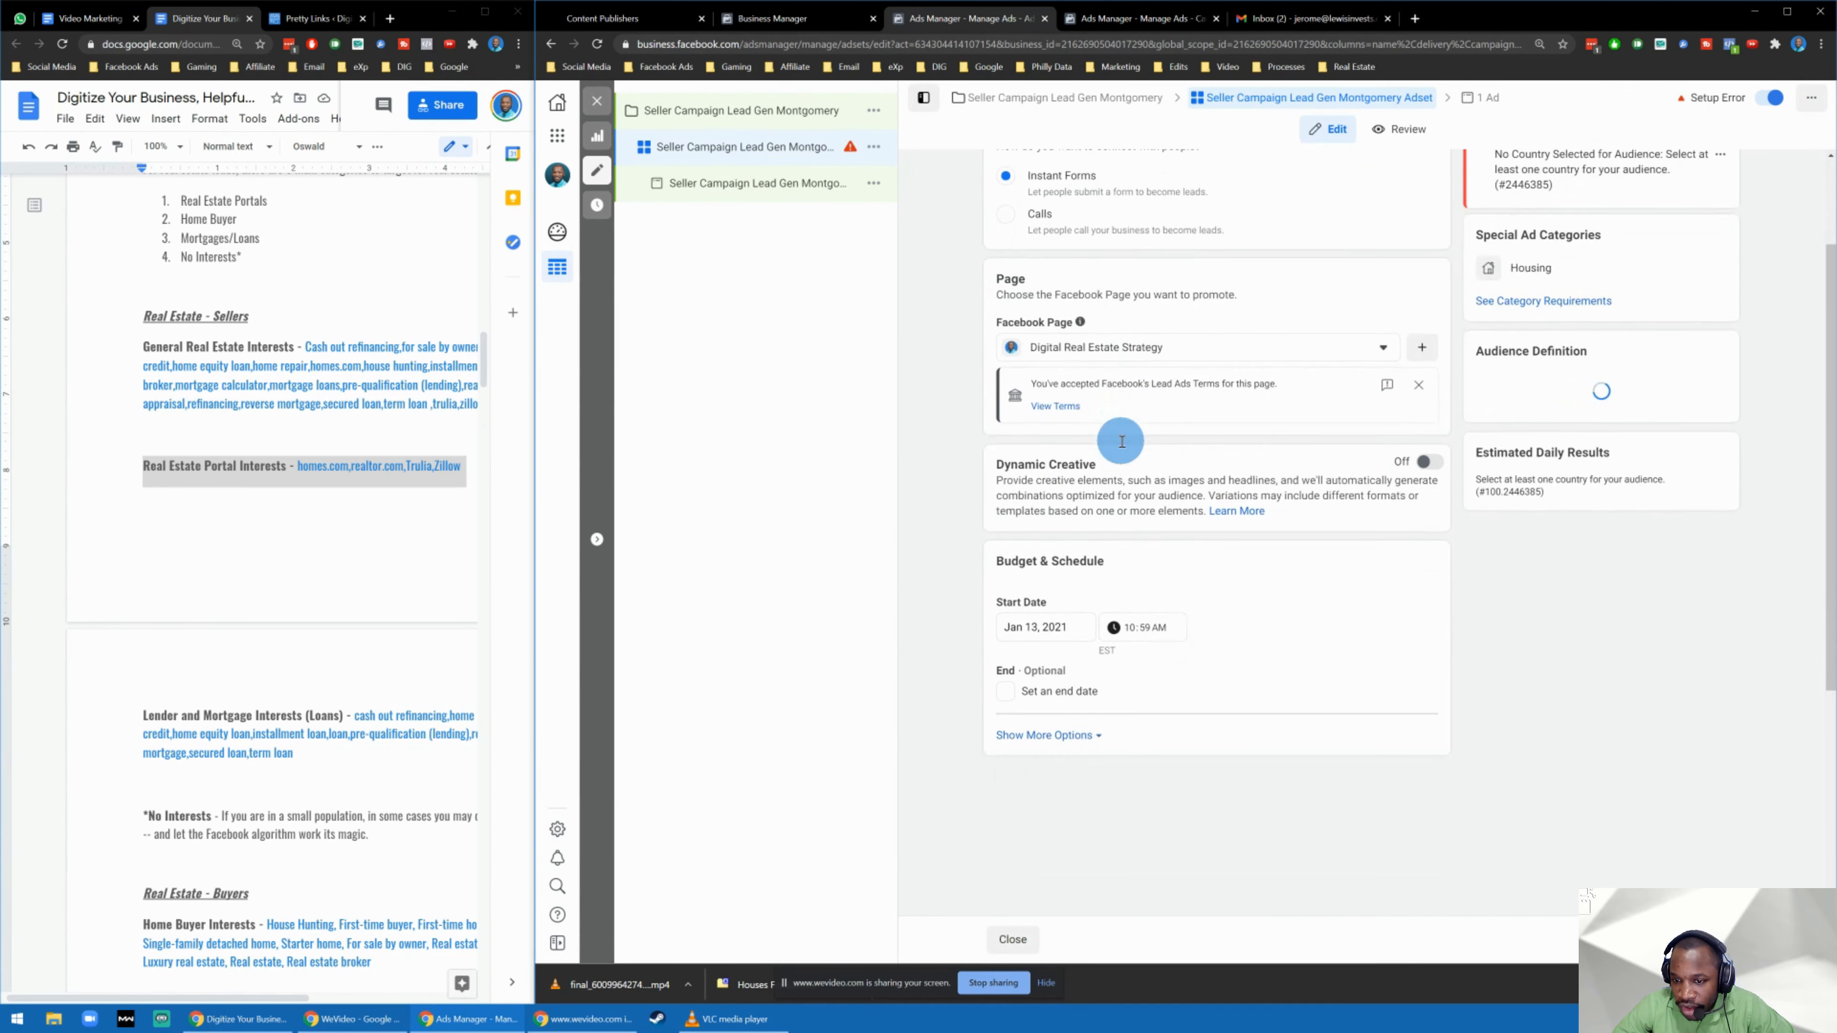
{"action": "scroll", "coordinate": [1110, 434], "scroll_direction": "up", "scroll_amount": 2}
{"action": "scroll", "coordinate": [1106, 433], "scroll_direction": "down", "scroll_amount": 10}
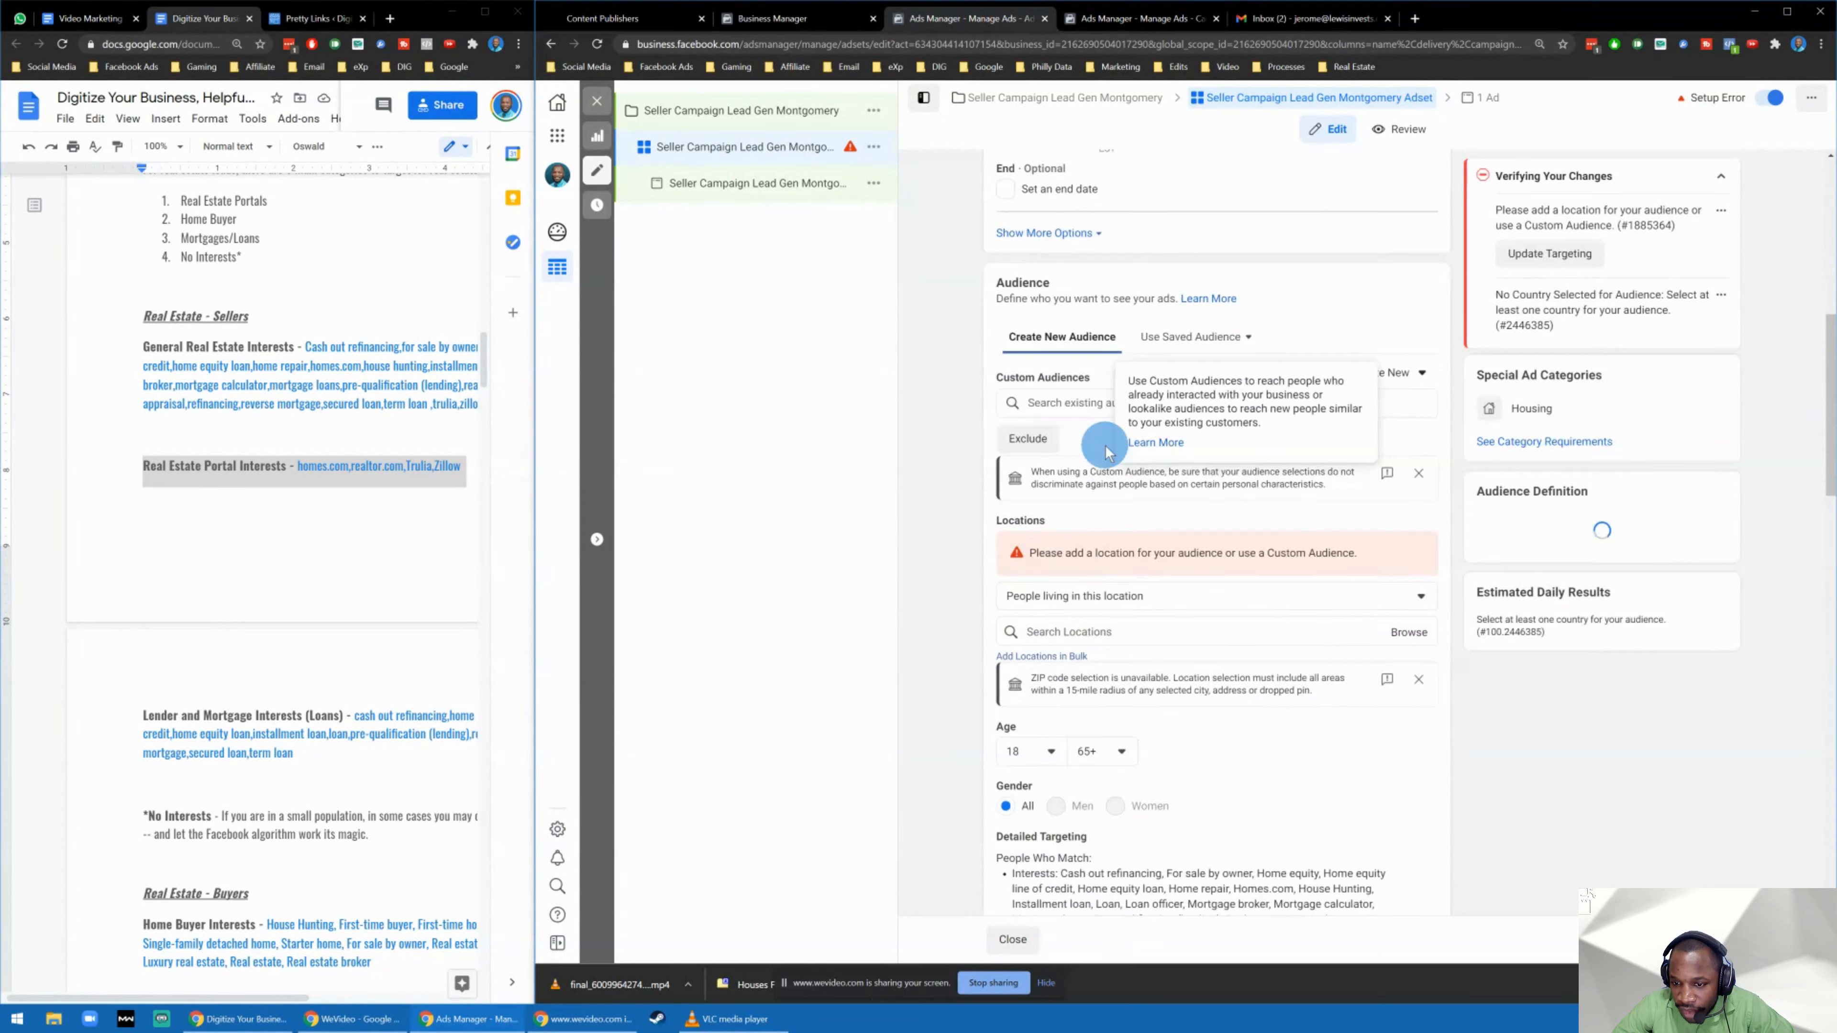
{"action": "left_click", "coordinate": [1088, 419]}
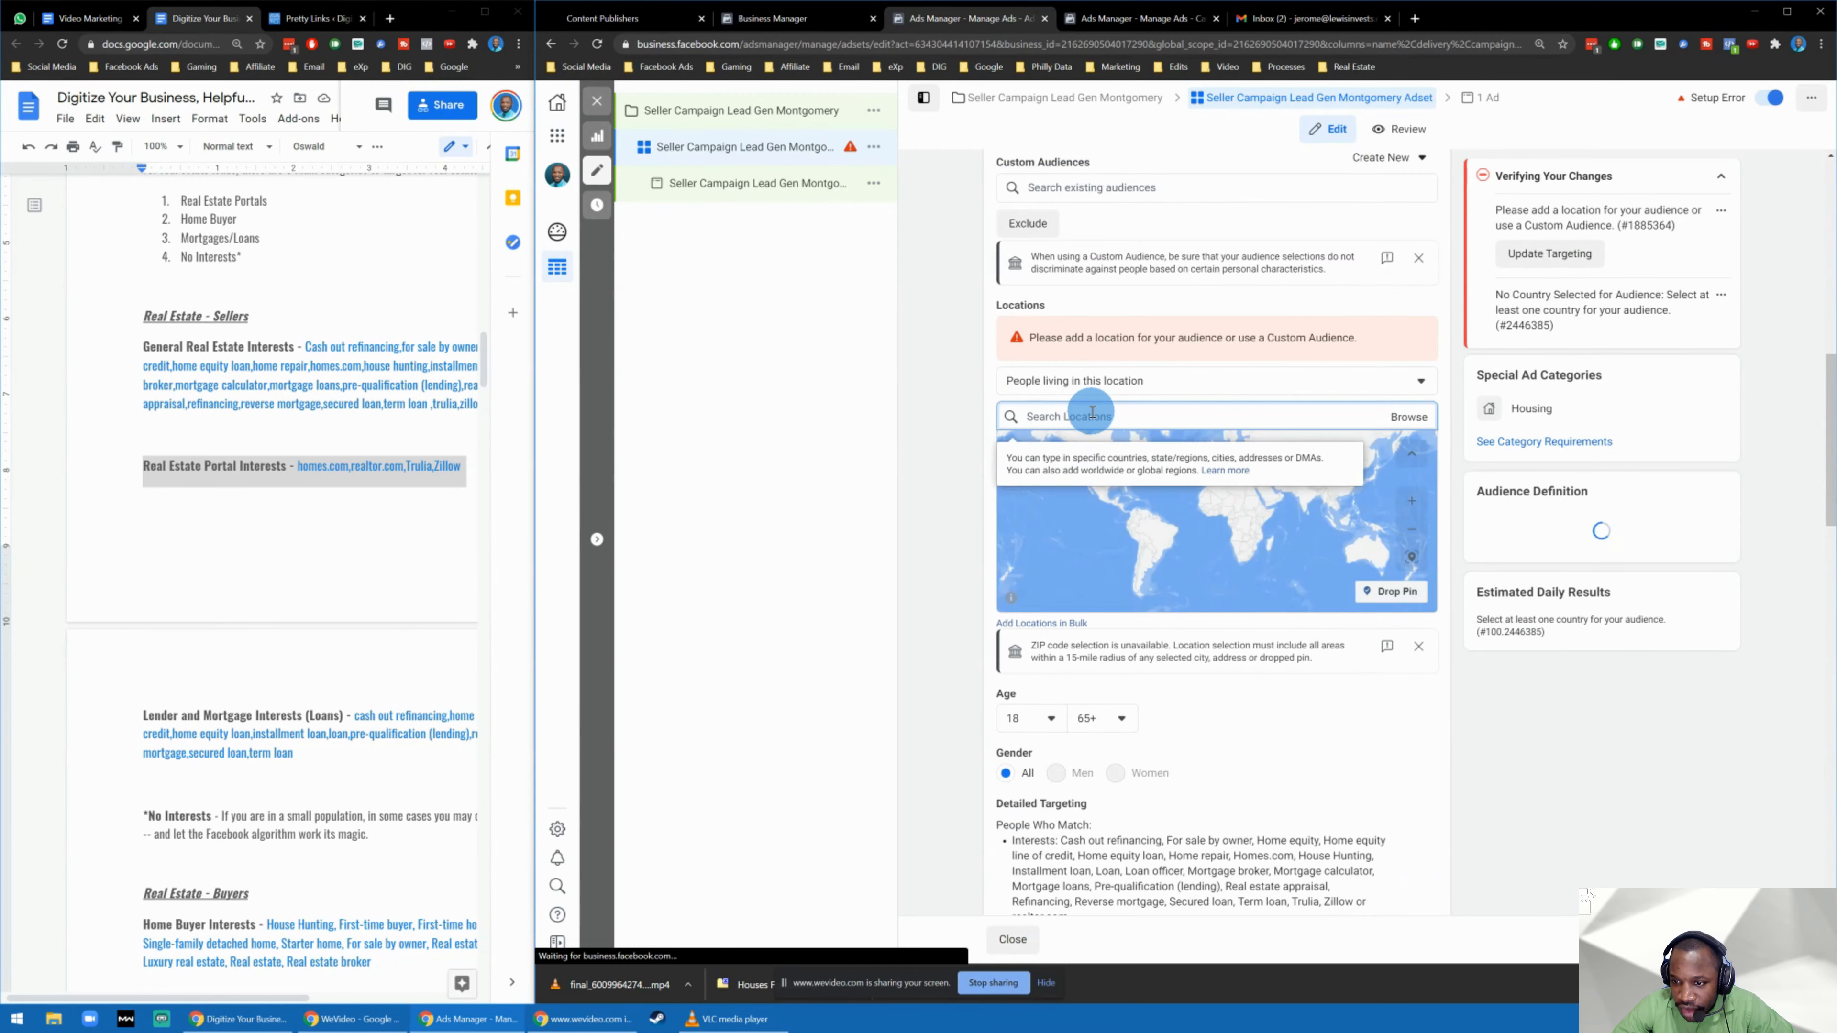
{"action": "type", "text": "philadelphia"}
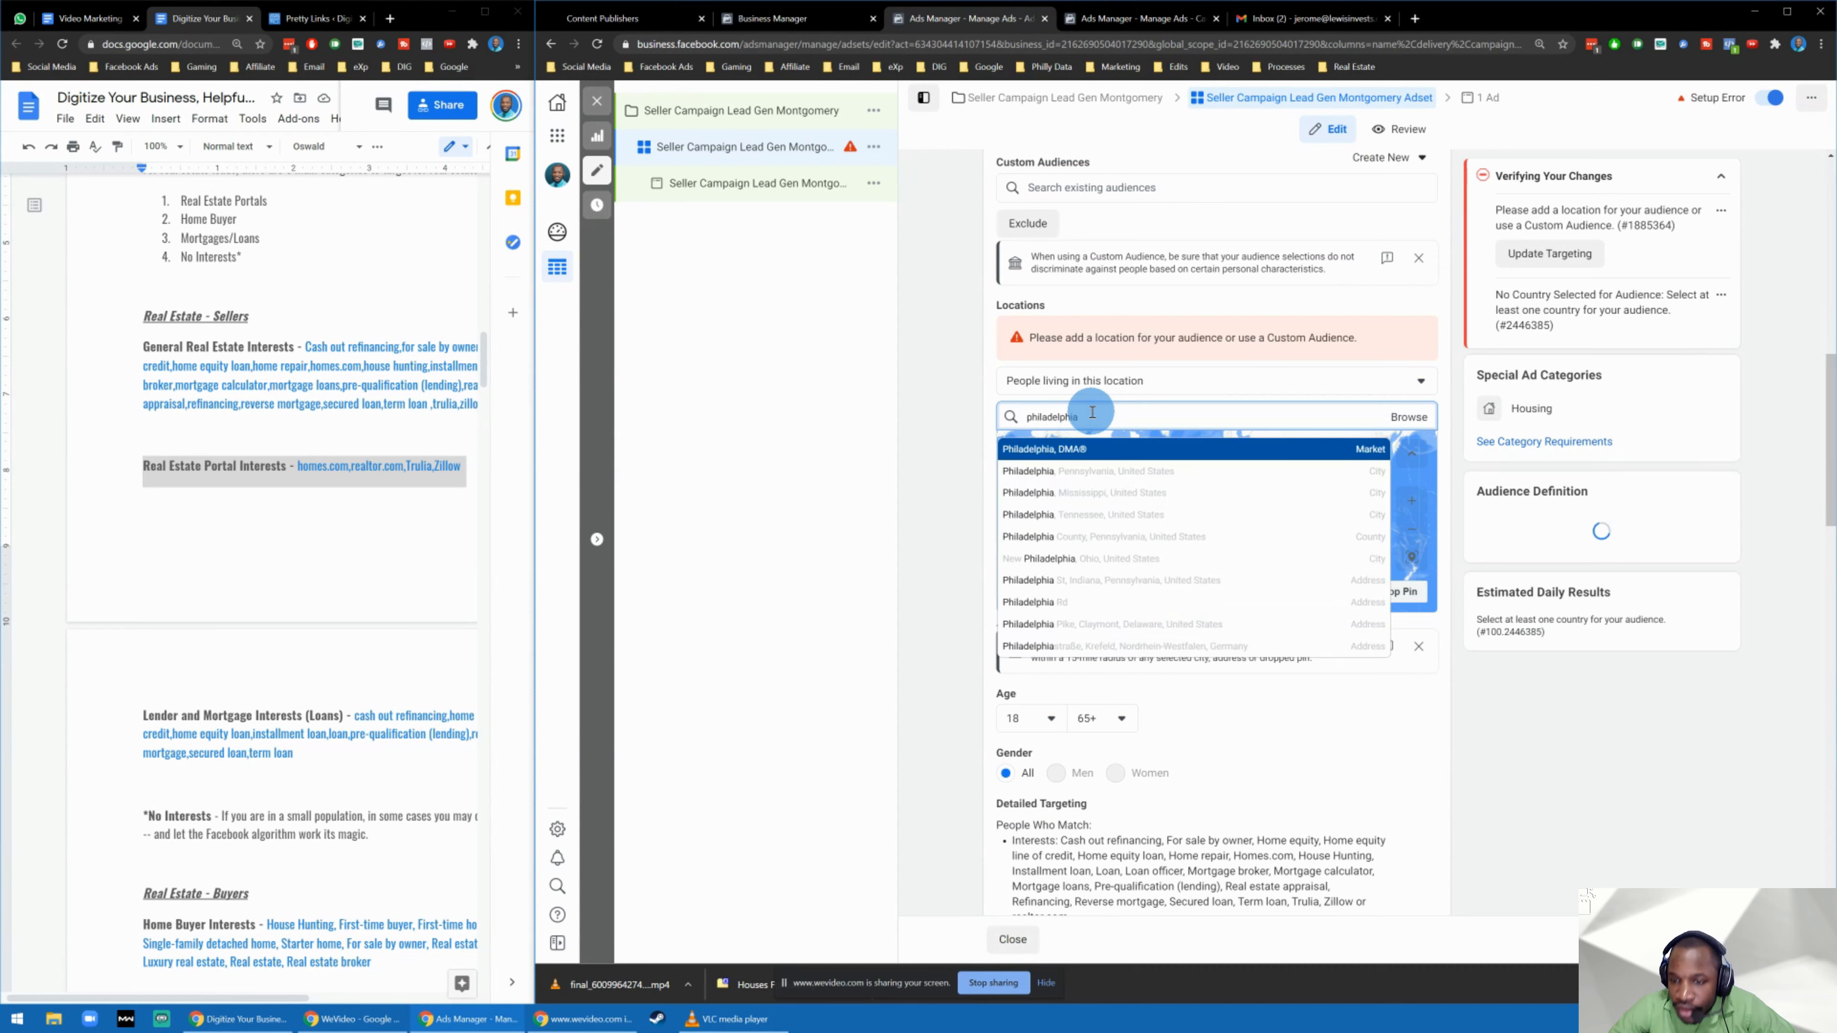
{"action": "left_click", "coordinate": [1051, 474]}
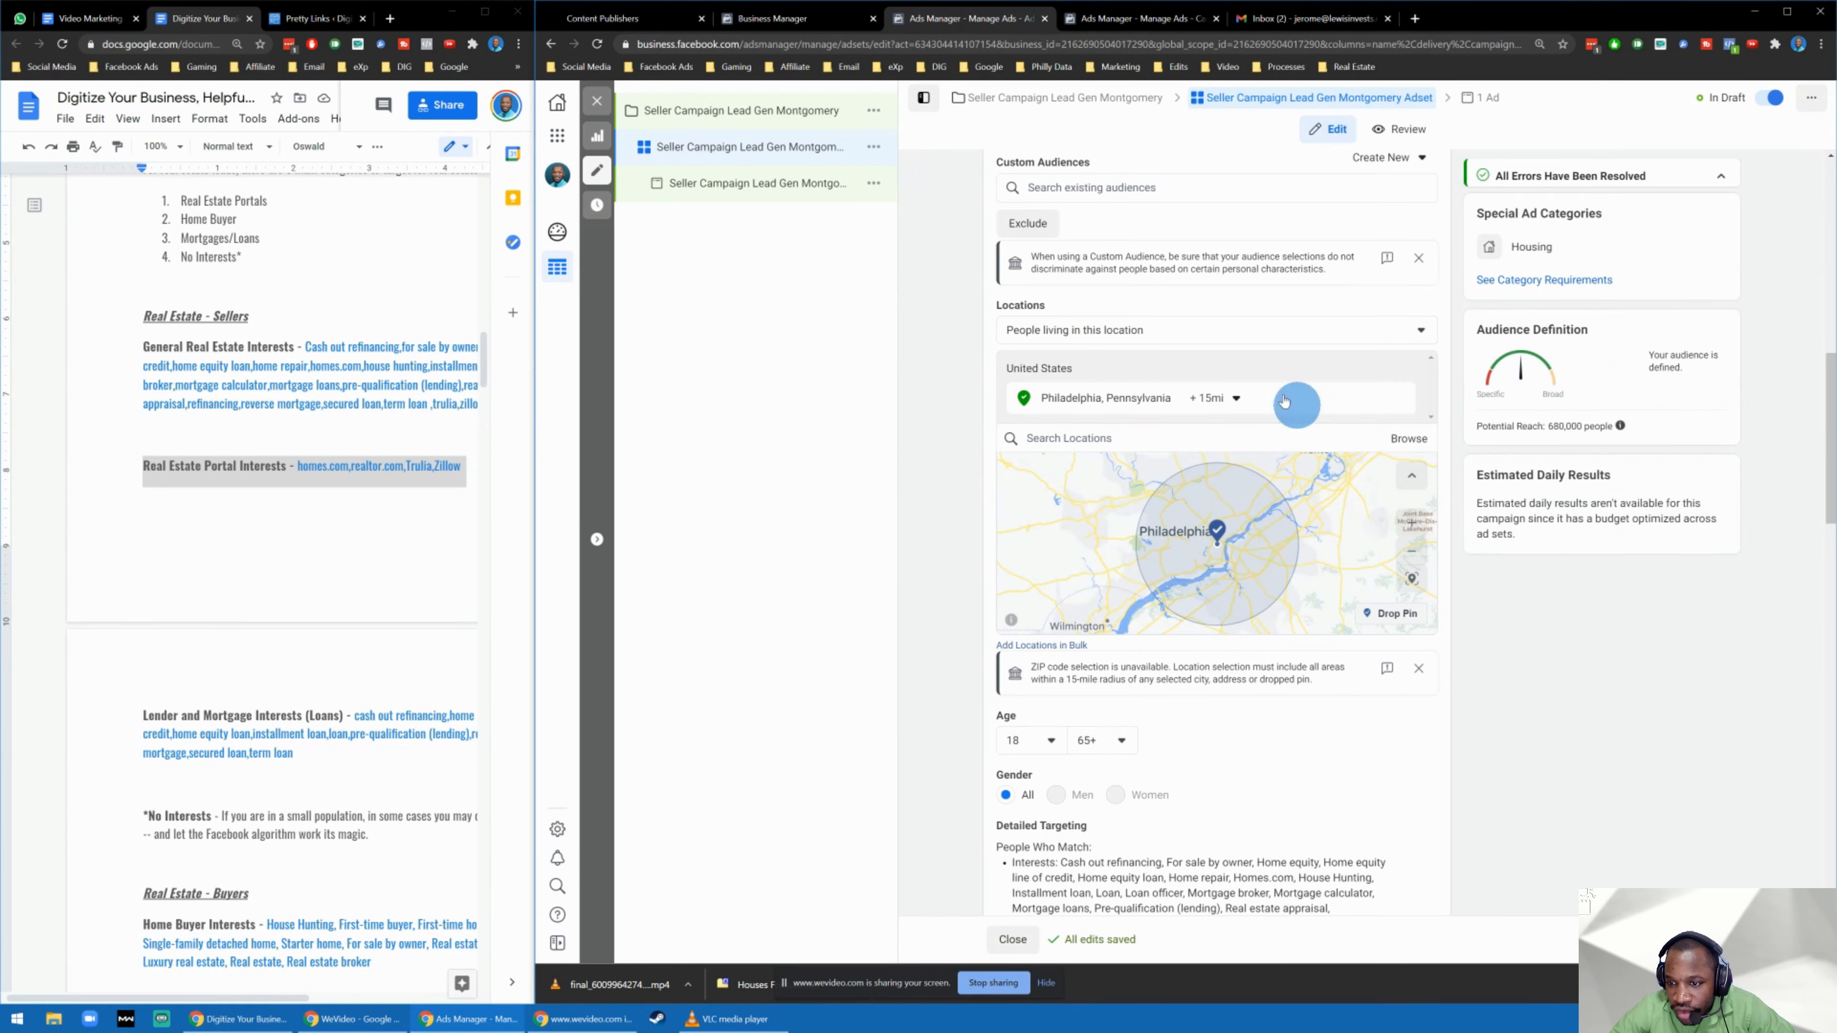
{"action": "left_click", "coordinate": [1232, 400]}
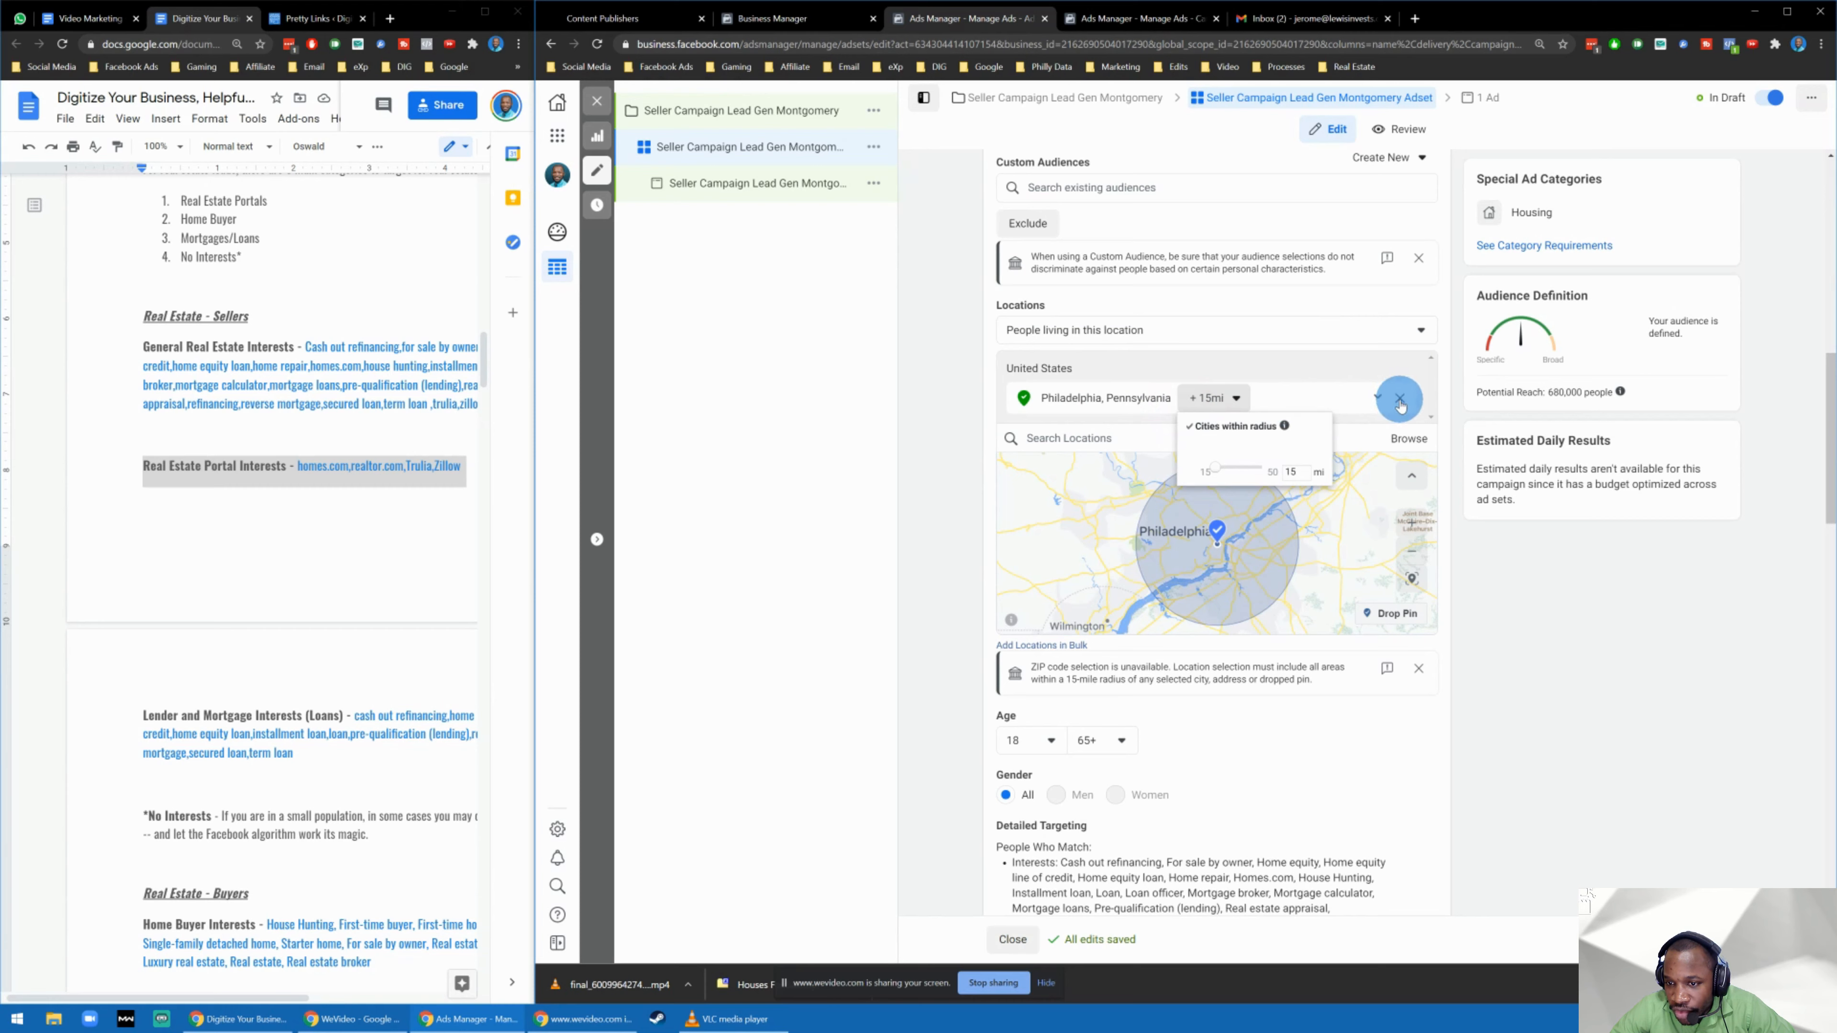
Remove Philadelphia from the audience locations and set the location type to People living in or recently in this location.
{"action": "left_click", "coordinate": [1400, 402]}
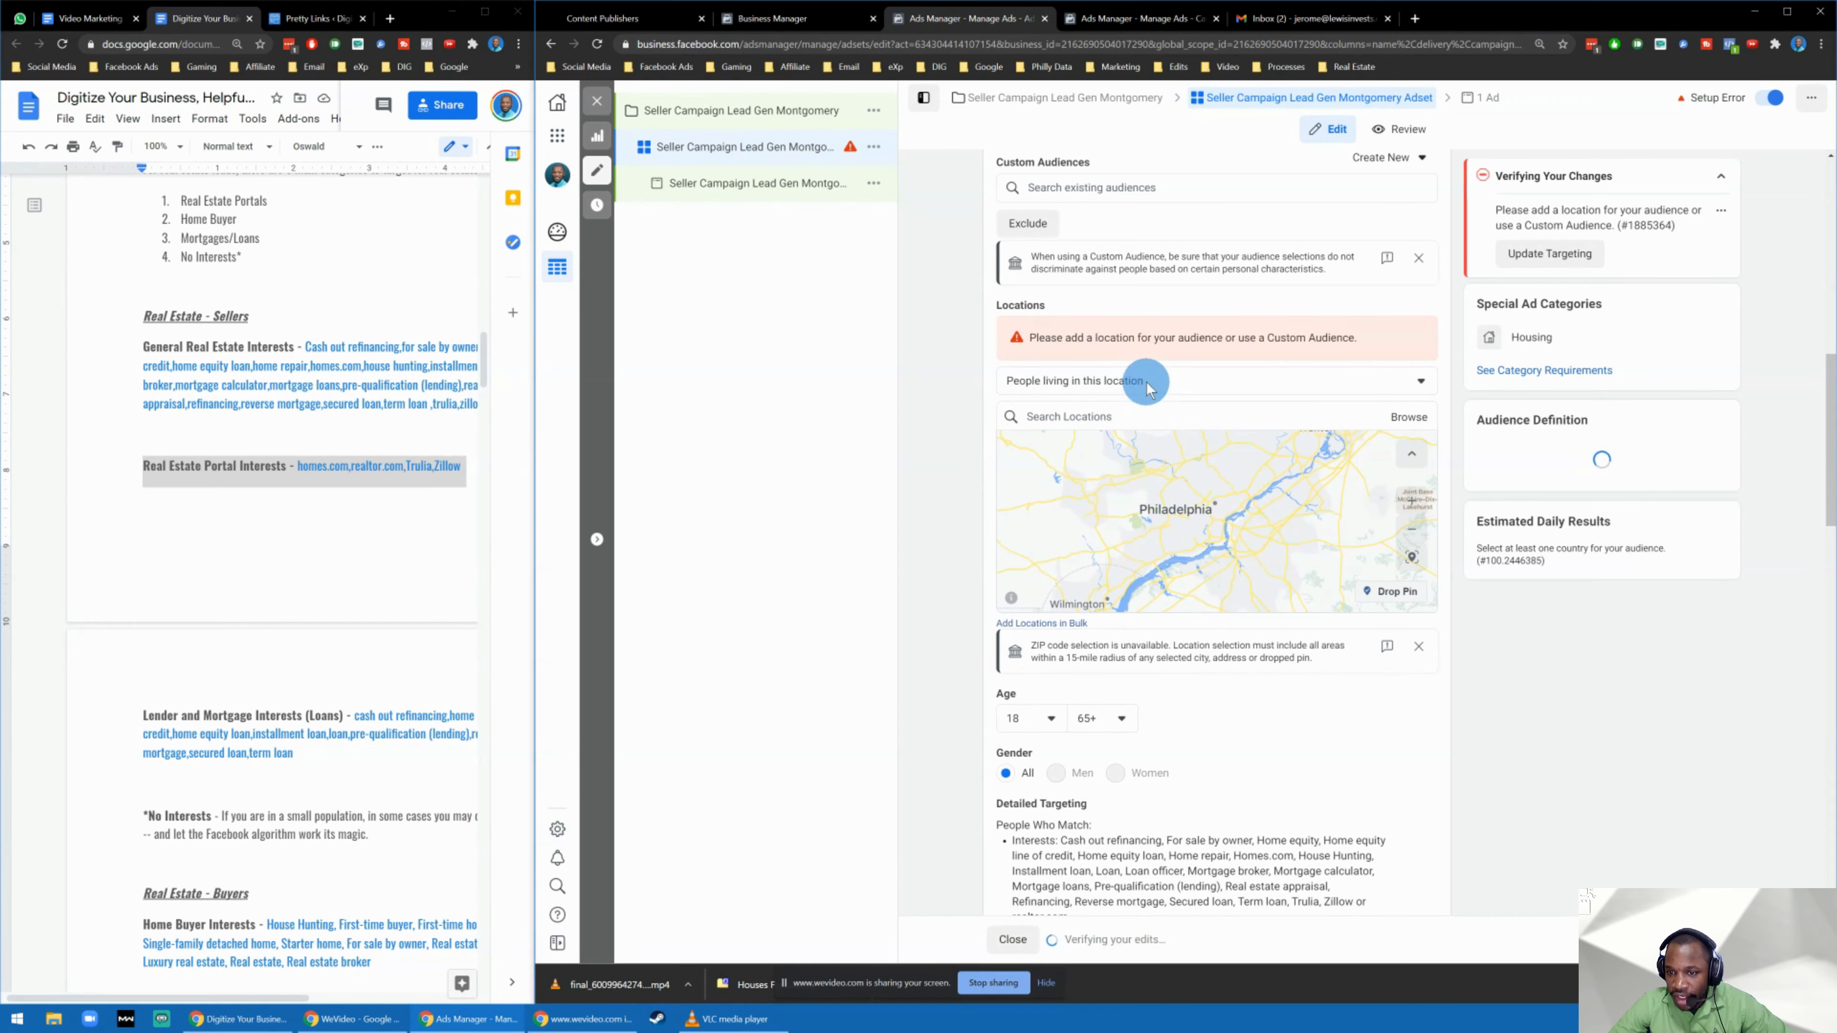
{"action": "left_click", "coordinate": [1147, 382]}
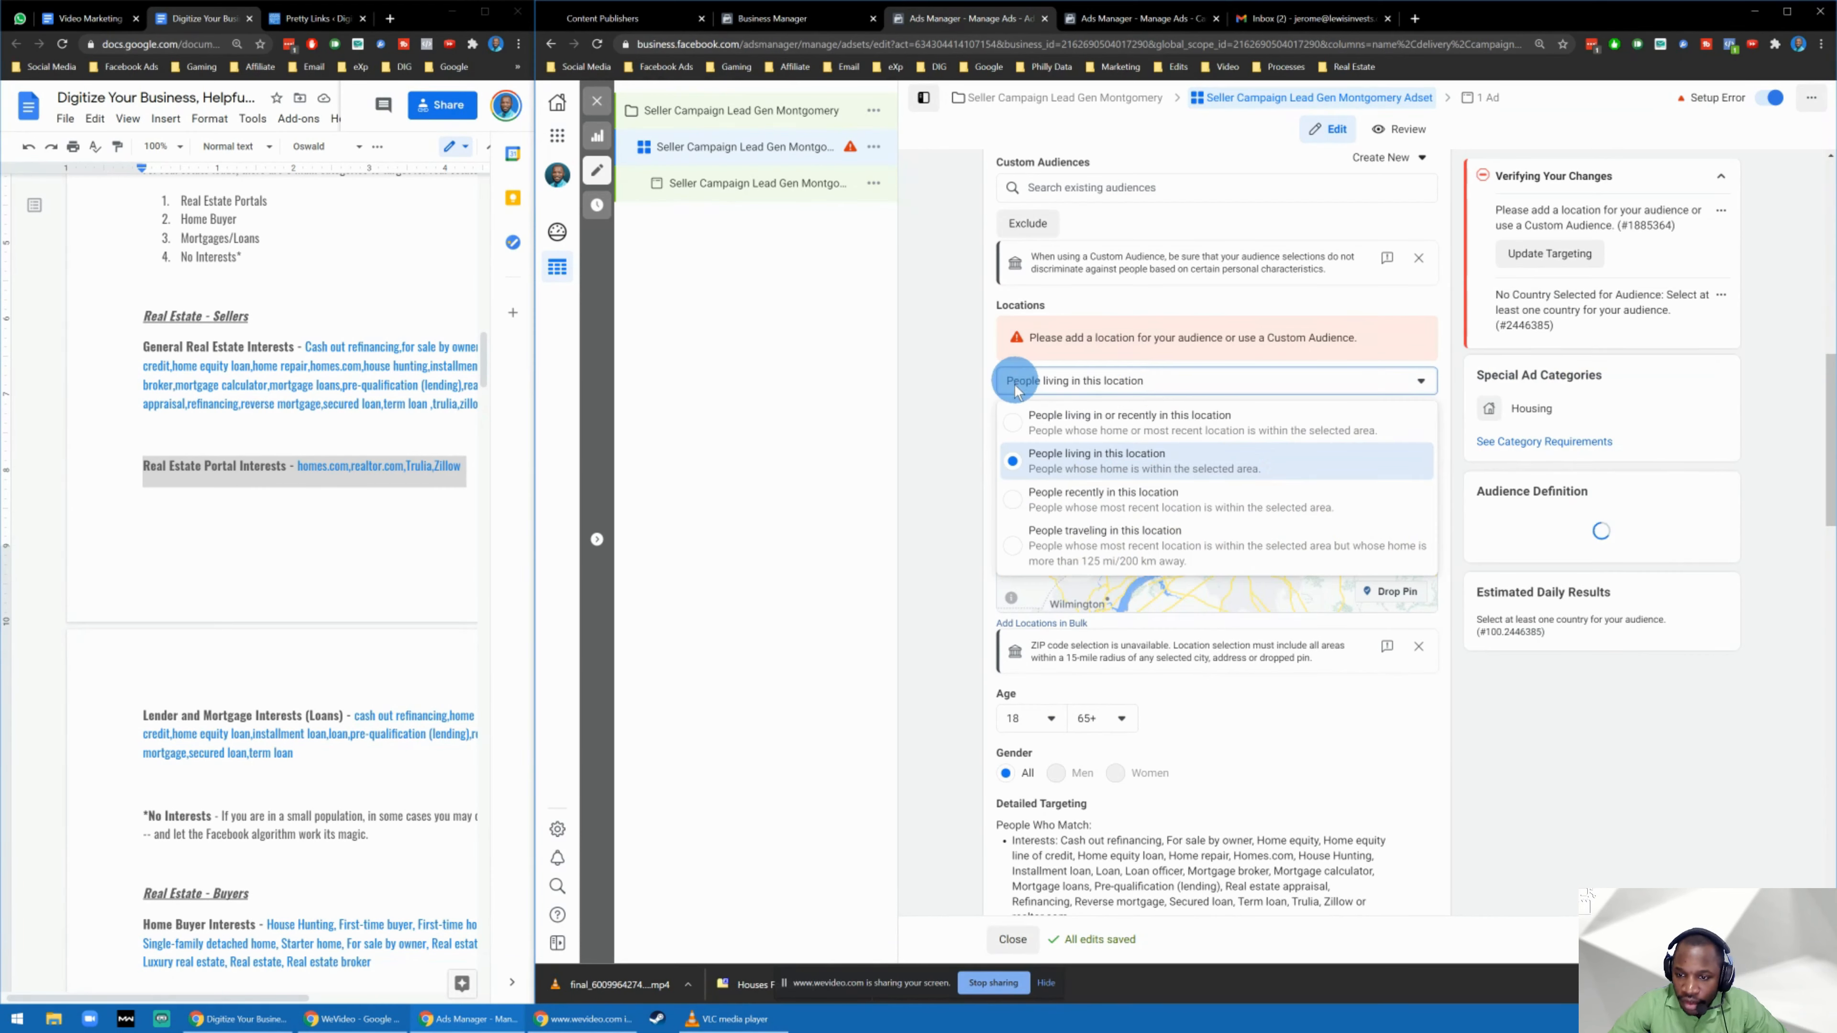
{"action": "left_click", "coordinate": [1116, 431]}
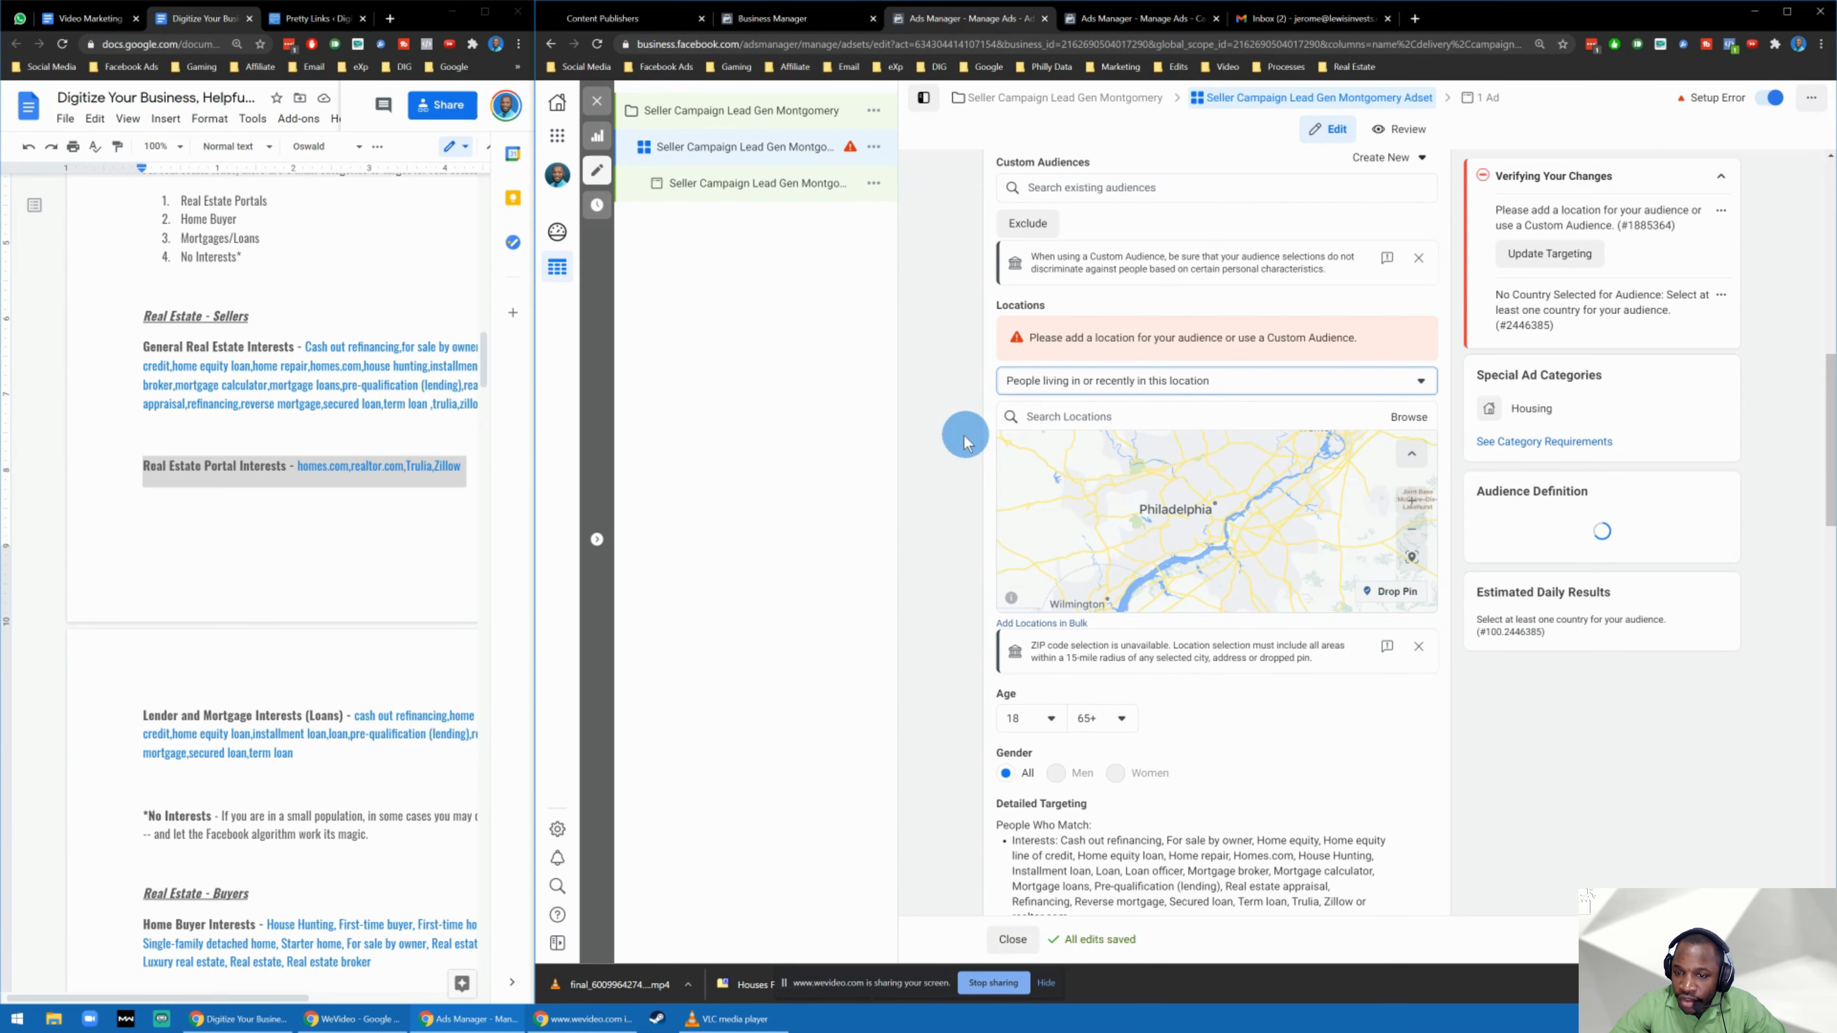
Add the city of Philadelphia, Pennsylvania to the audience locations and set its radius to 15 mi.
{"action": "left_click", "coordinate": [1161, 418]}
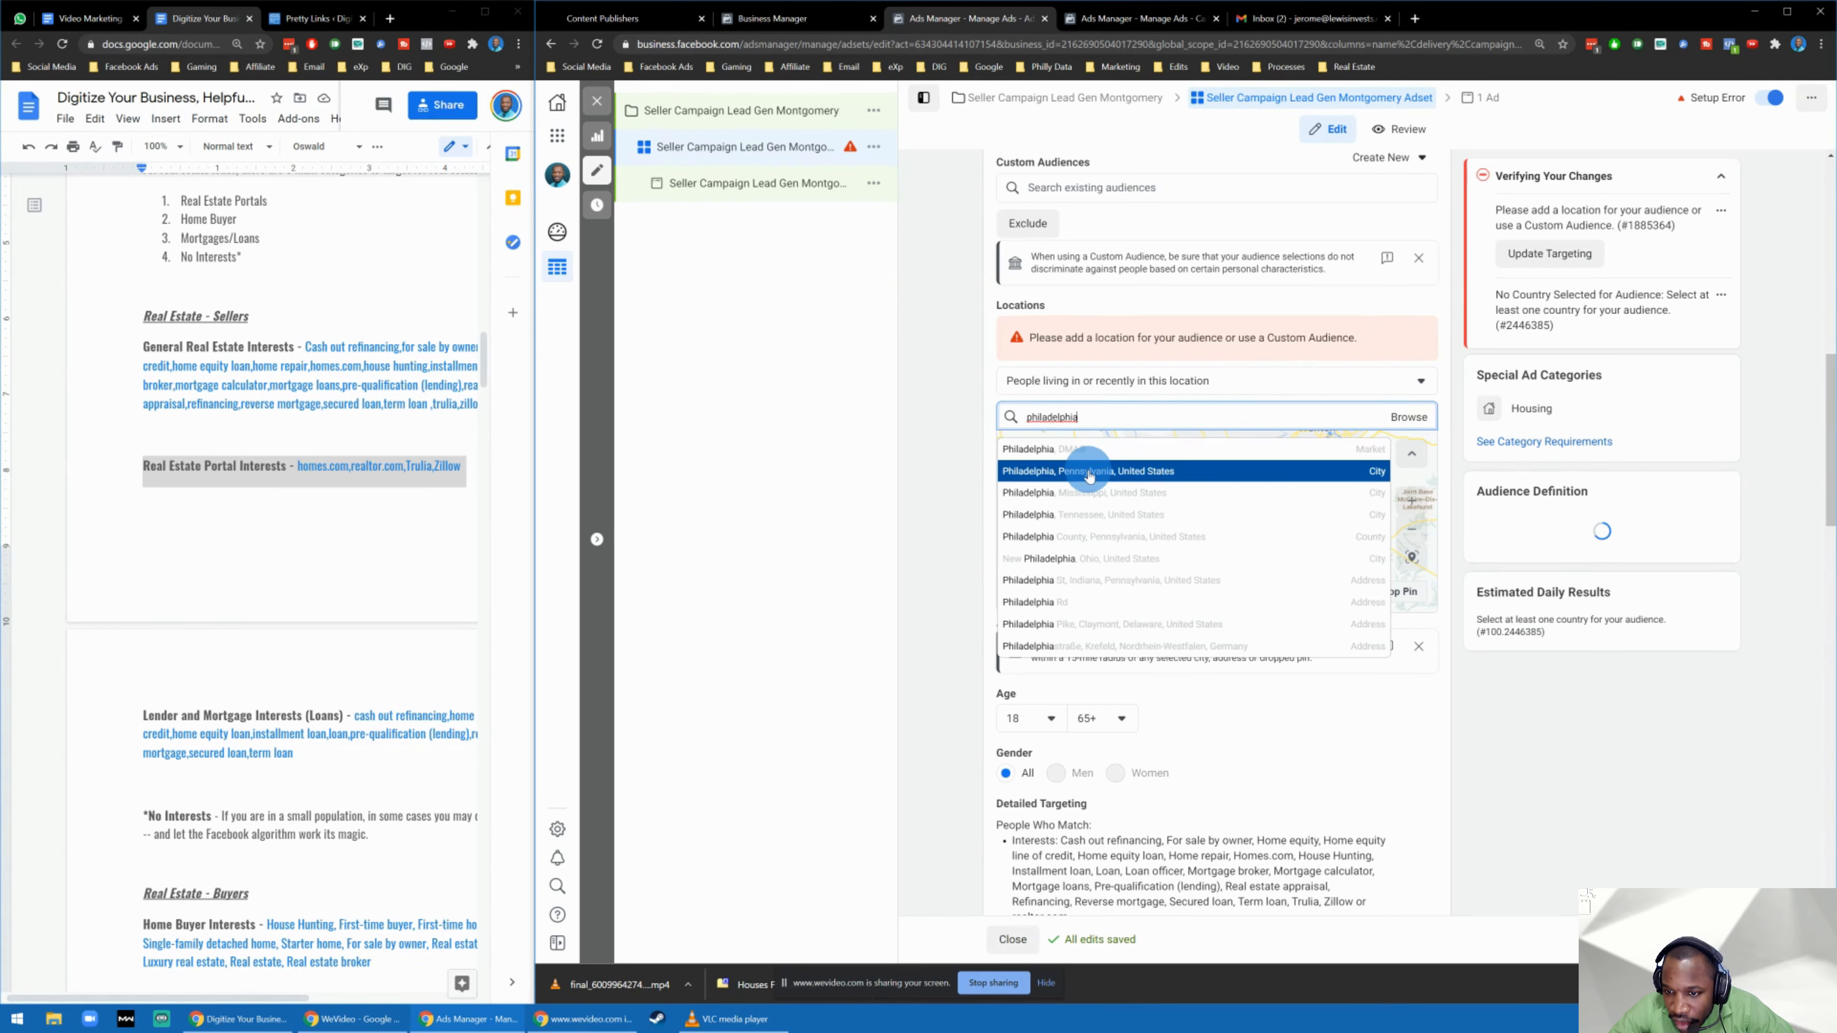
{"action": "left_click", "coordinate": [1088, 473]}
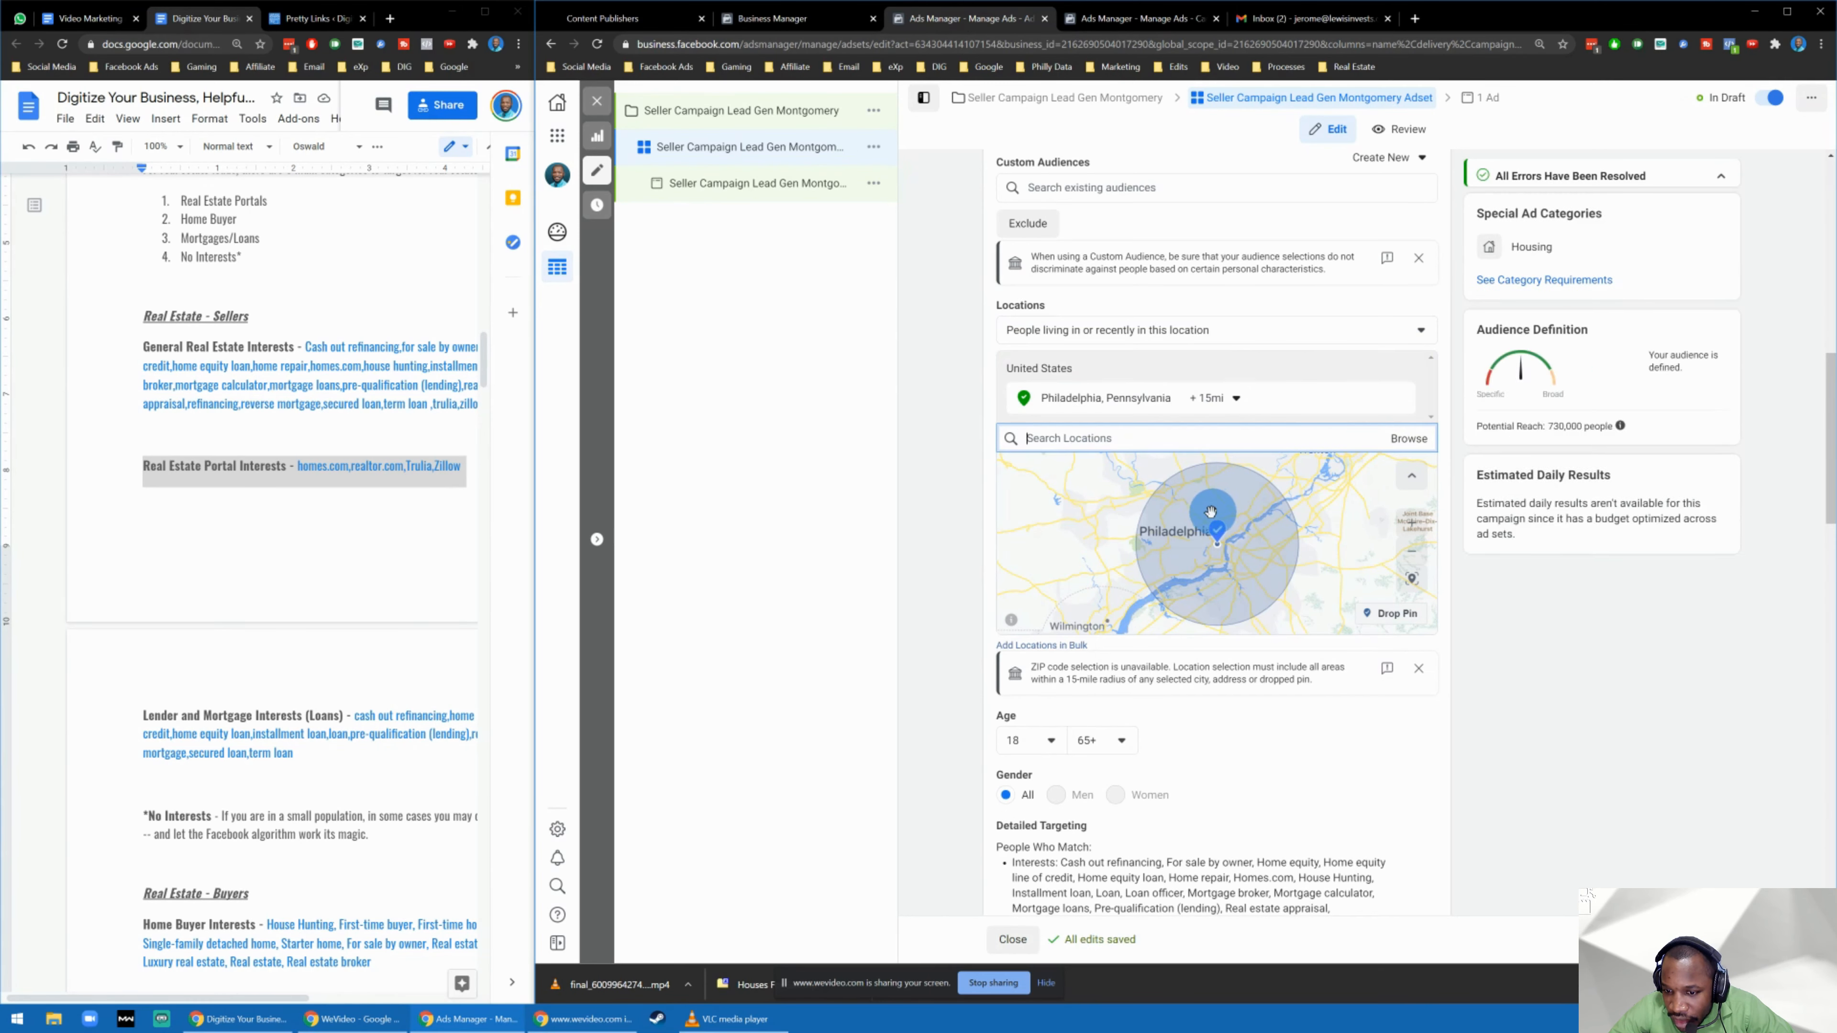
{"action": "scroll", "coordinate": [1157, 673], "scroll_direction": "down", "scroll_amount": 1}
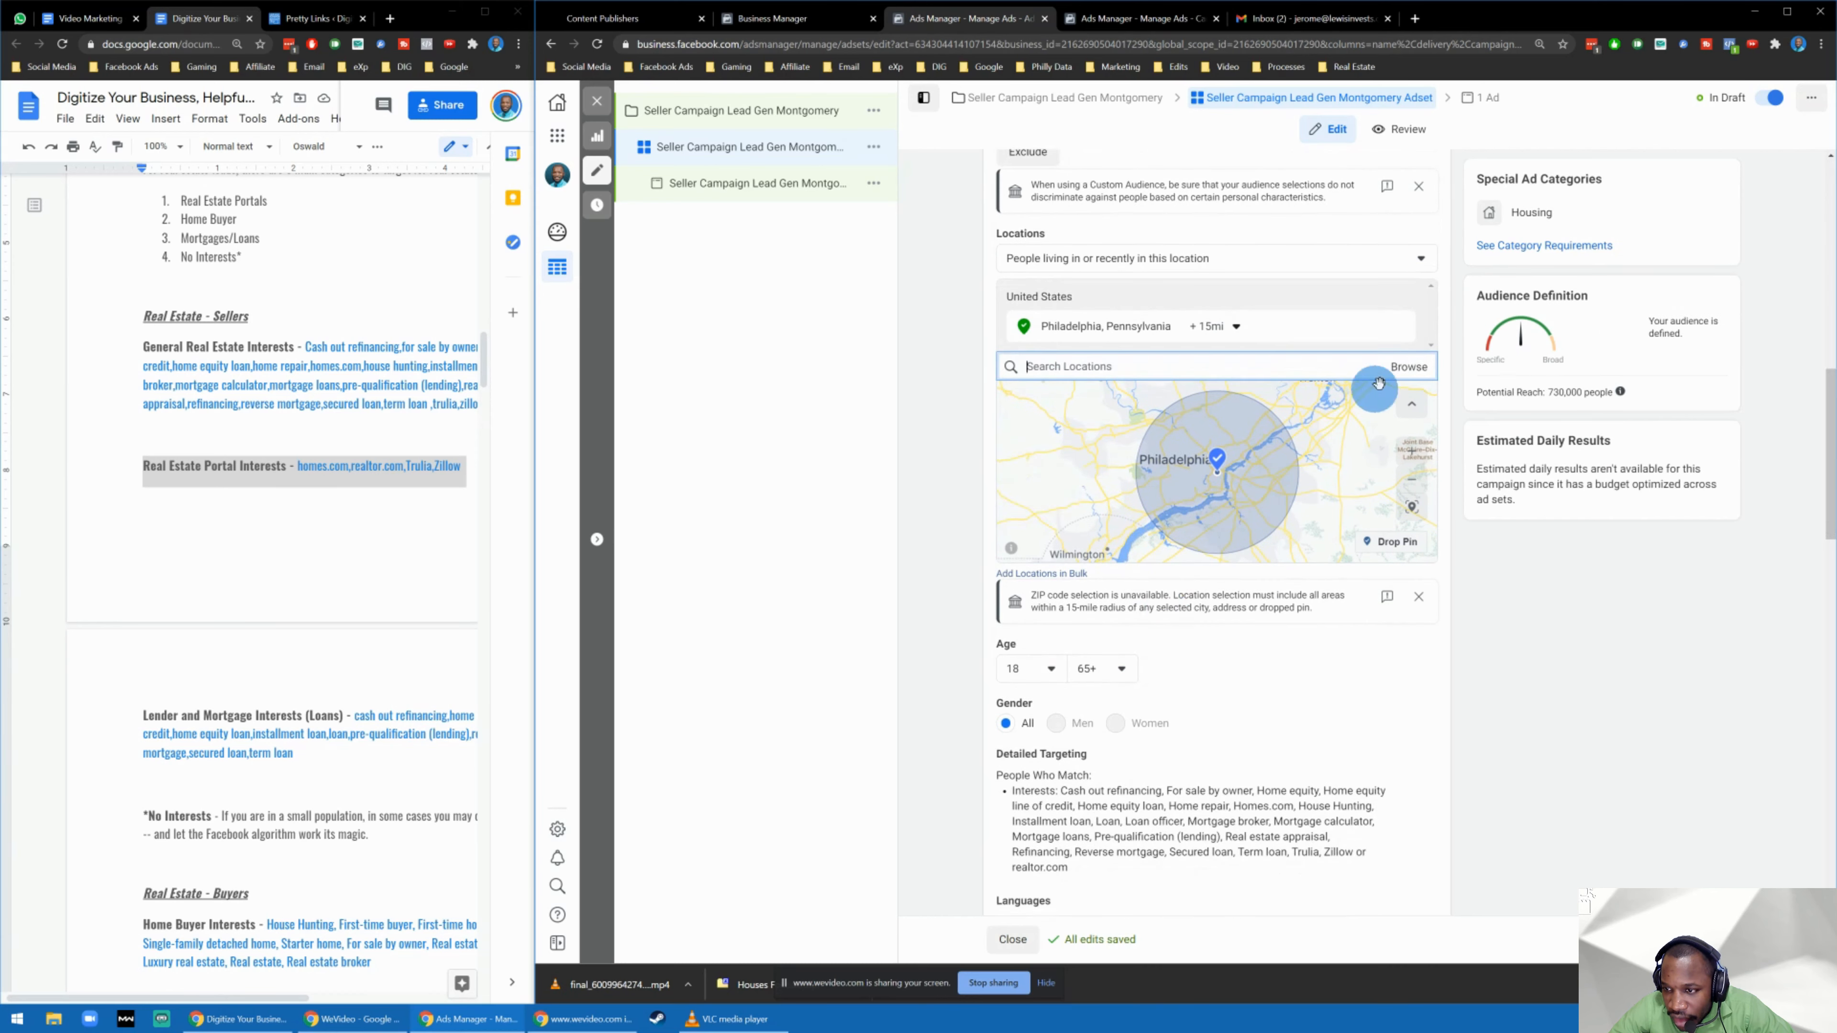
{"action": "left_click", "coordinate": [1234, 327]}
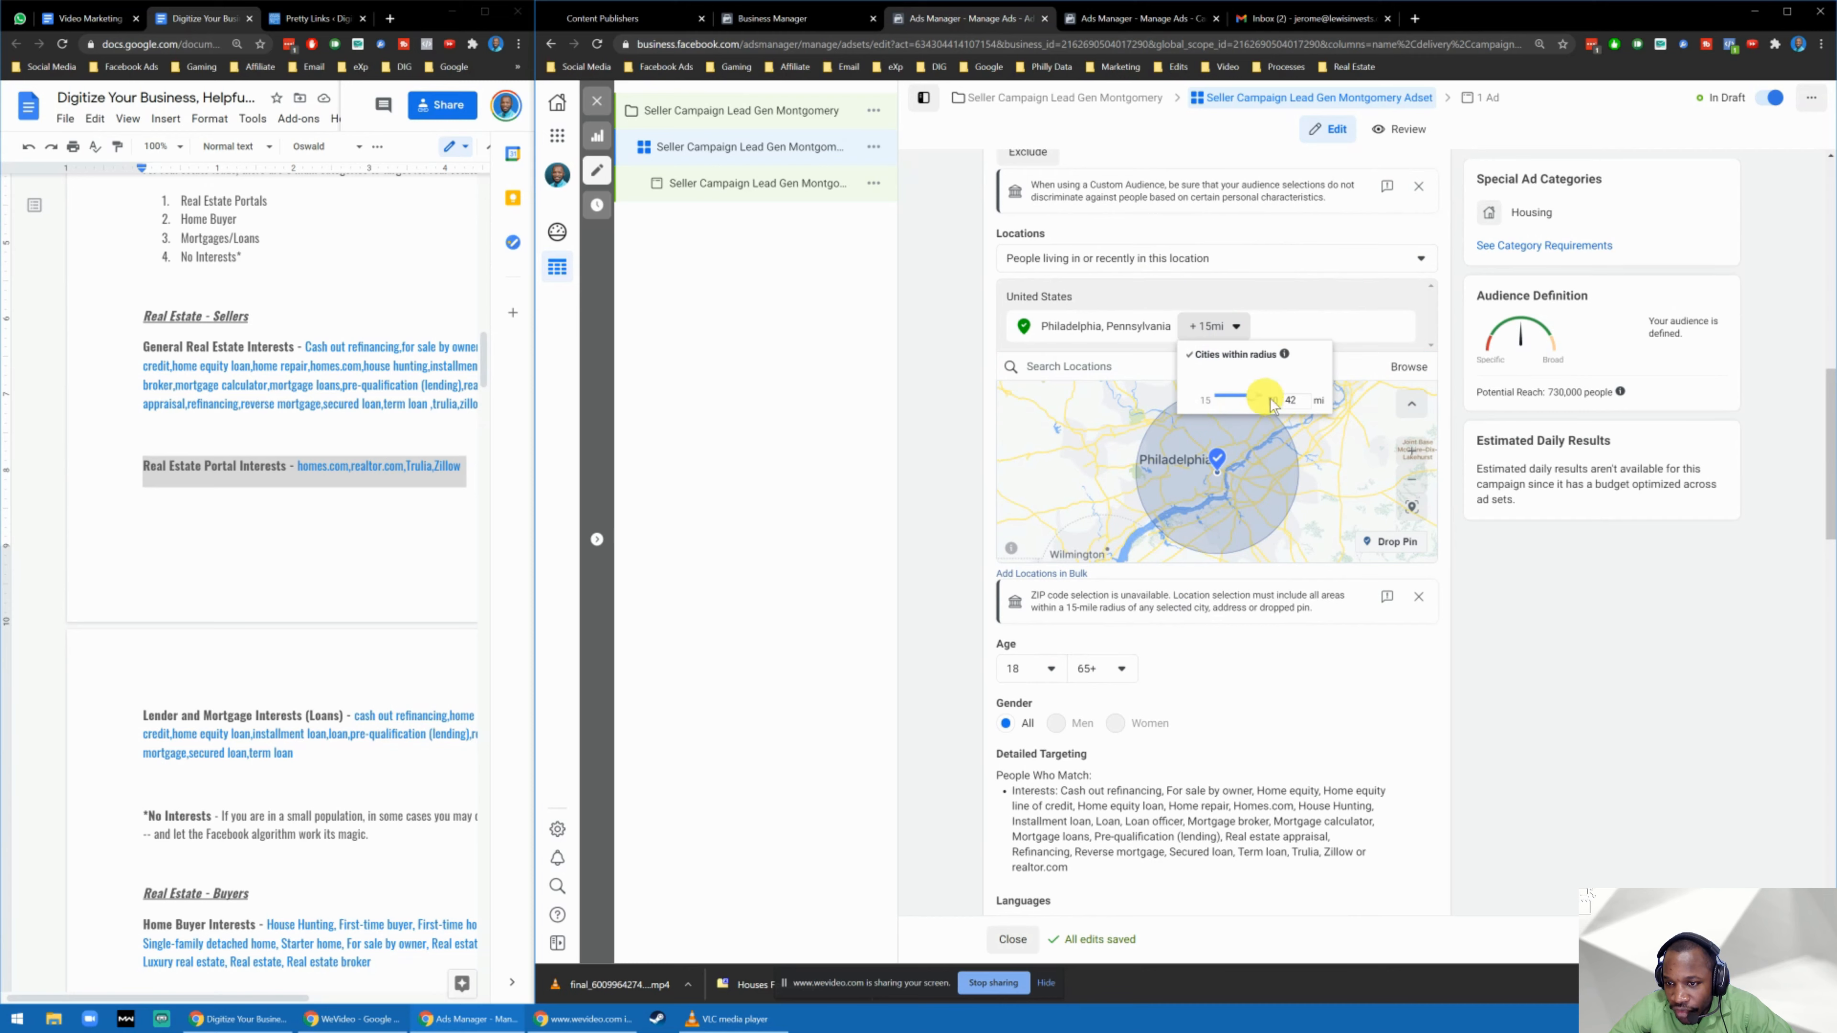
{"action": "left_click_drag", "start_coordinate": [1259, 403], "coordinate": [1154, 402]}
{"action": "left_click", "coordinate": [975, 410]}
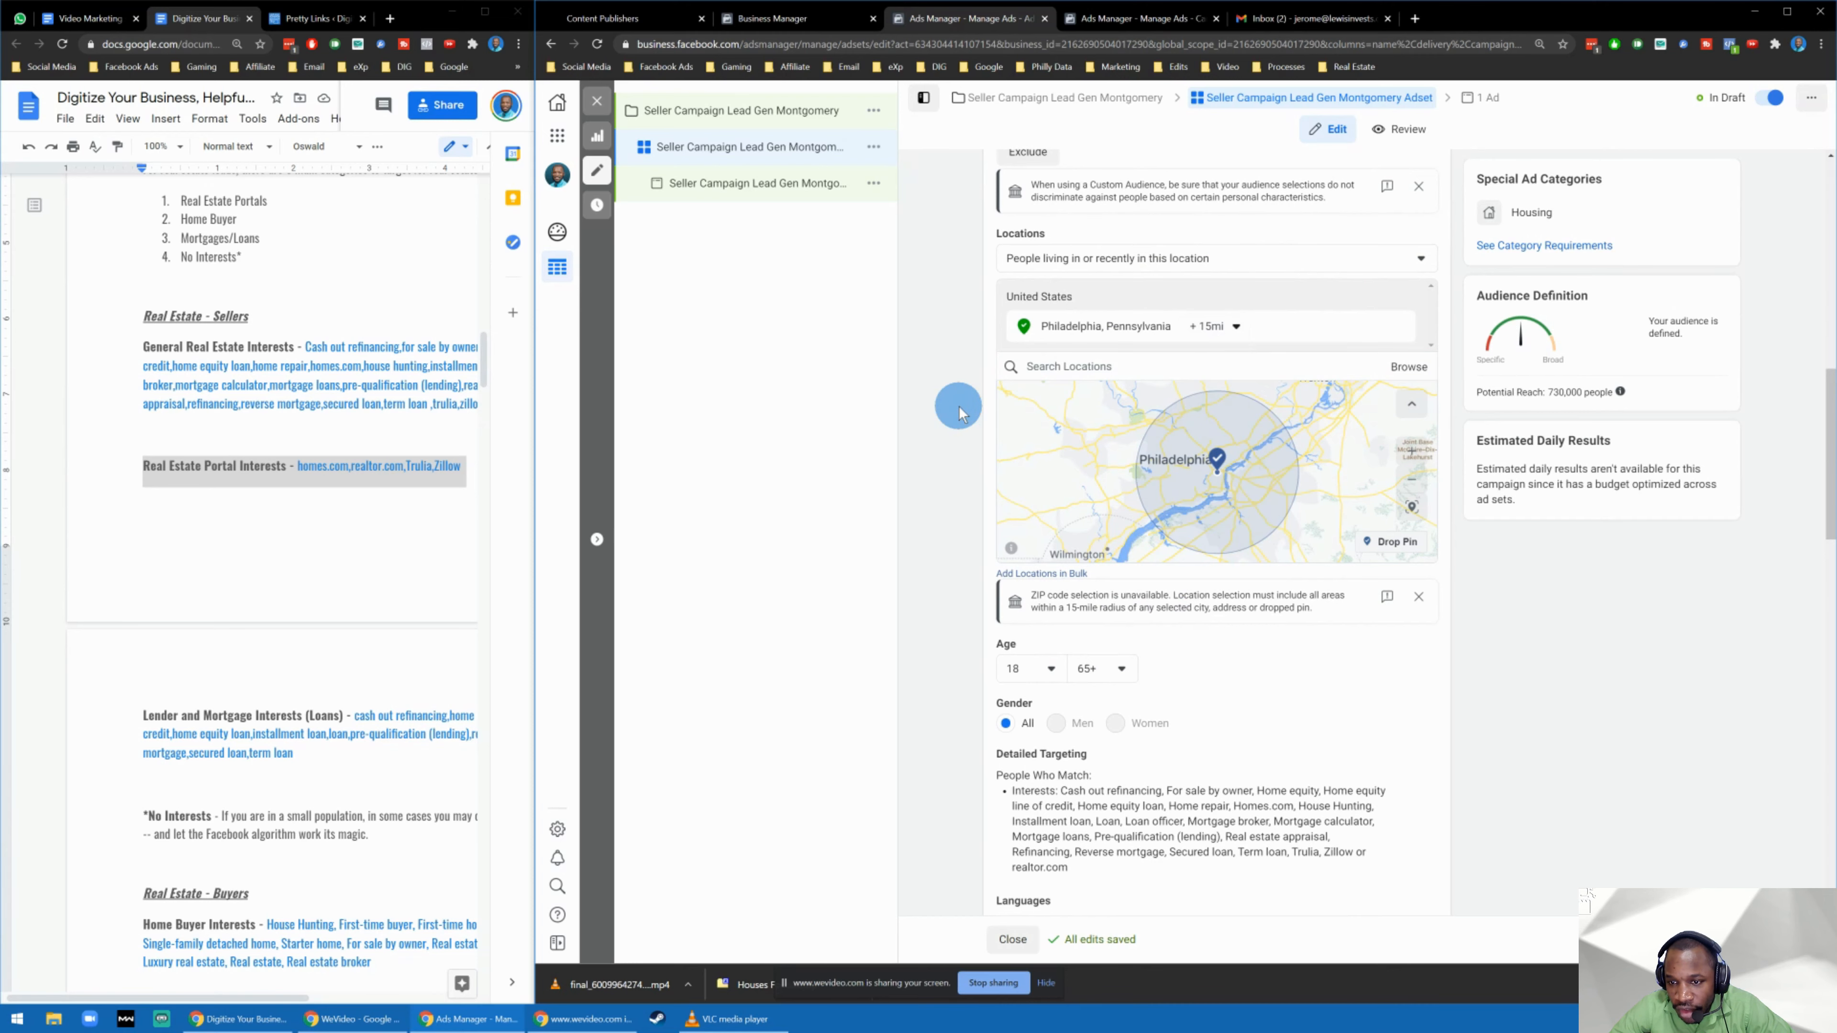
Switch to the Google Docs document, widen its window and examine the seller interest groups, including the portal, lender and No Interests entries.
{"action": "scroll", "coordinate": [954, 414], "scroll_direction": "up", "scroll_amount": 2}
{"action": "scroll", "coordinate": [956, 412], "scroll_direction": "down", "scroll_amount": 4}
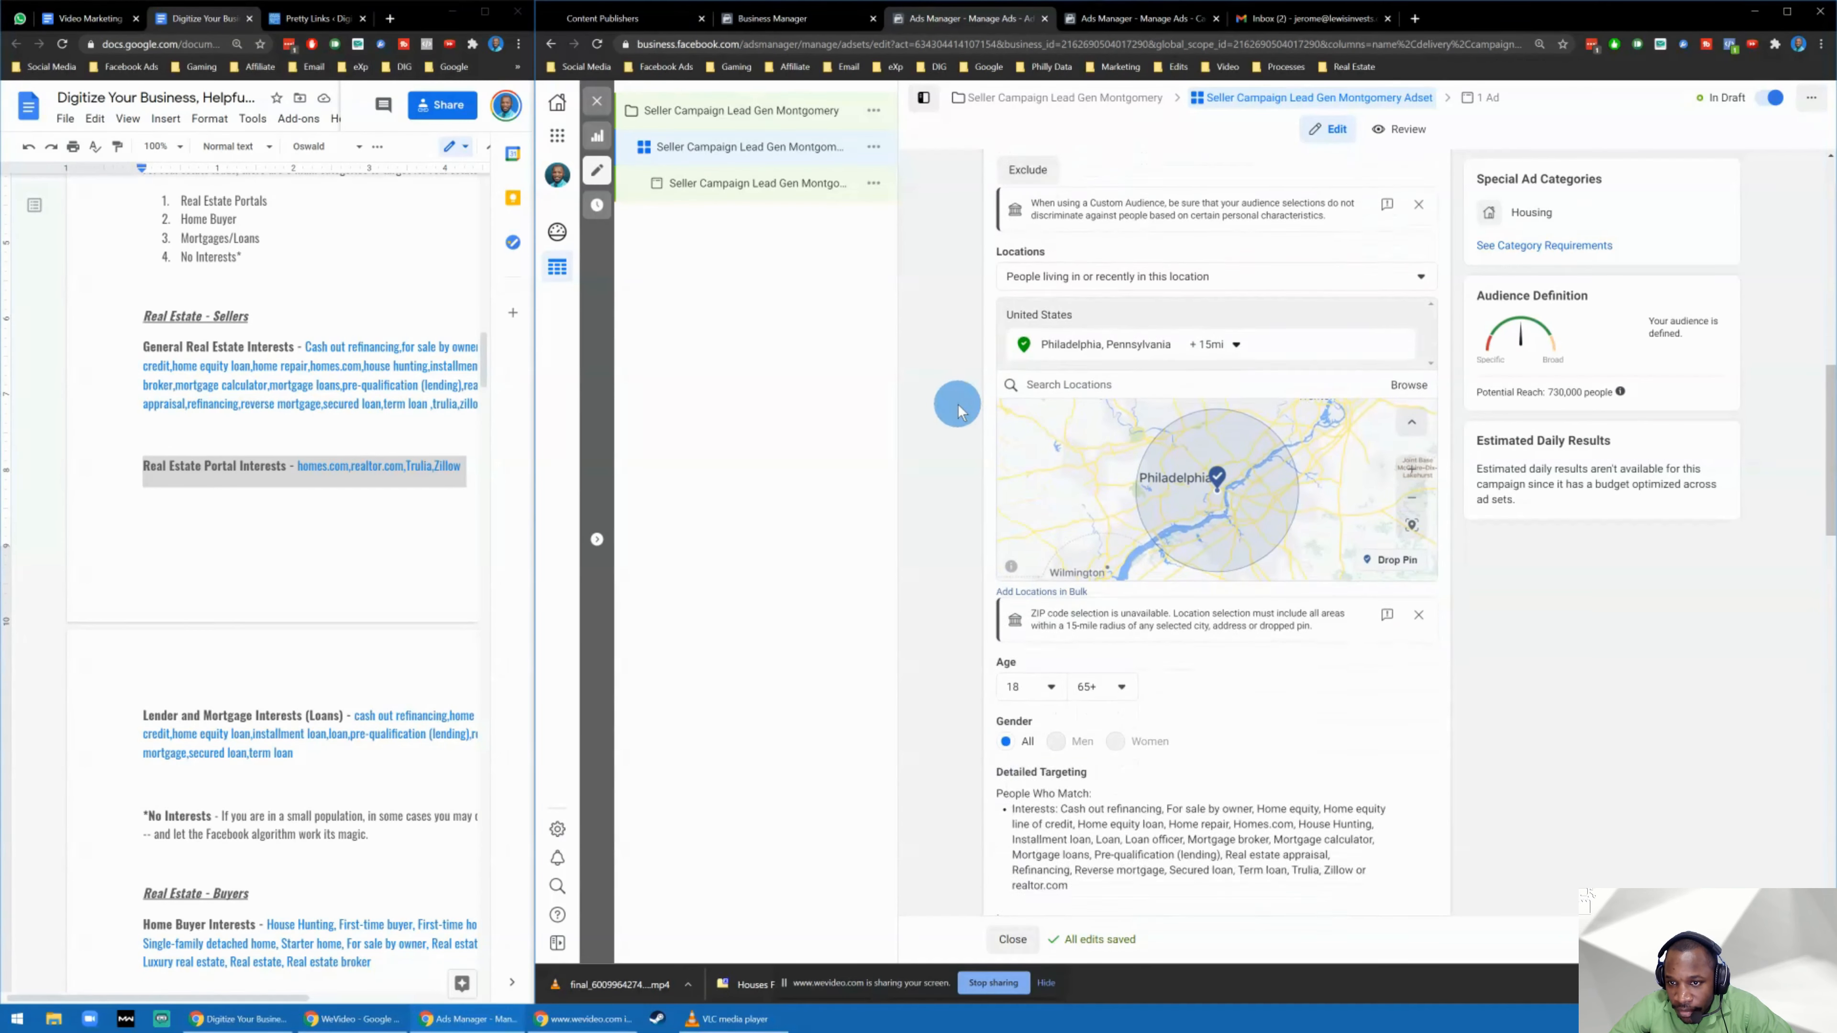
{"action": "scroll", "coordinate": [956, 411], "scroll_direction": "down", "scroll_amount": 3}
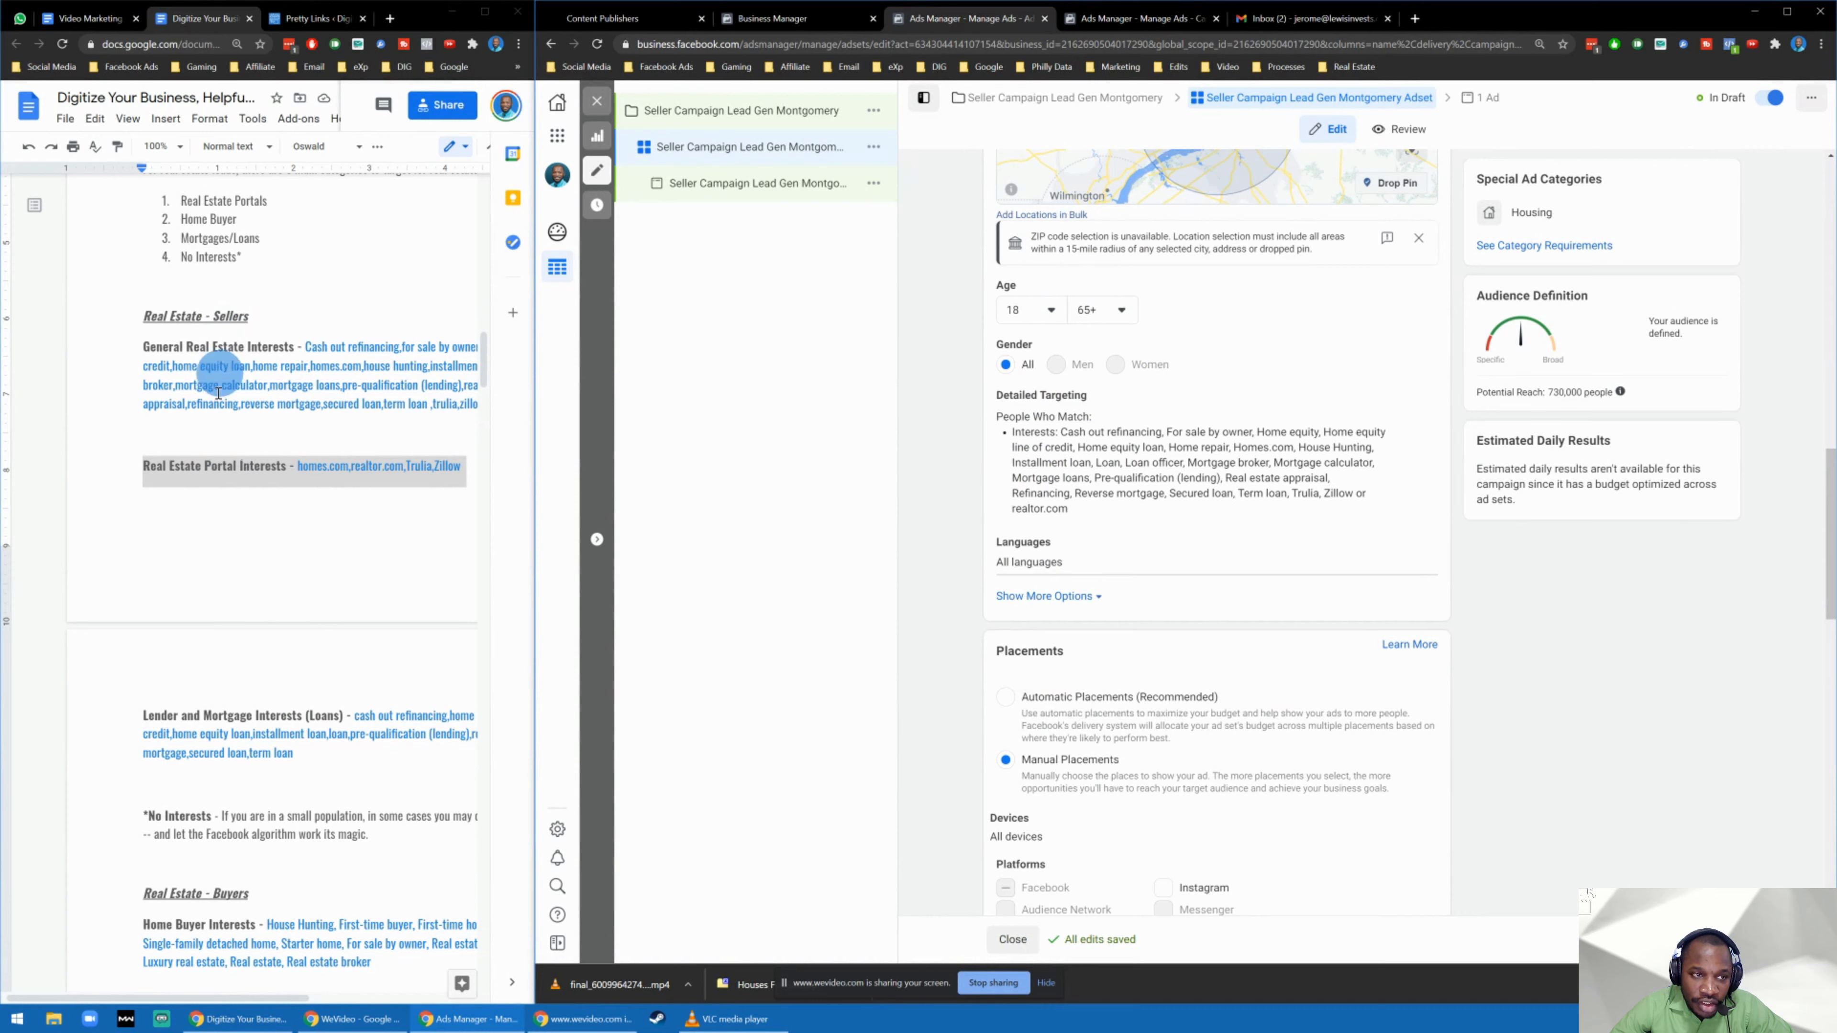
{"action": "left_click", "coordinate": [361, 435]}
{"action": "left_click_drag", "start_coordinate": [531, 463], "coordinate": [747, 456]}
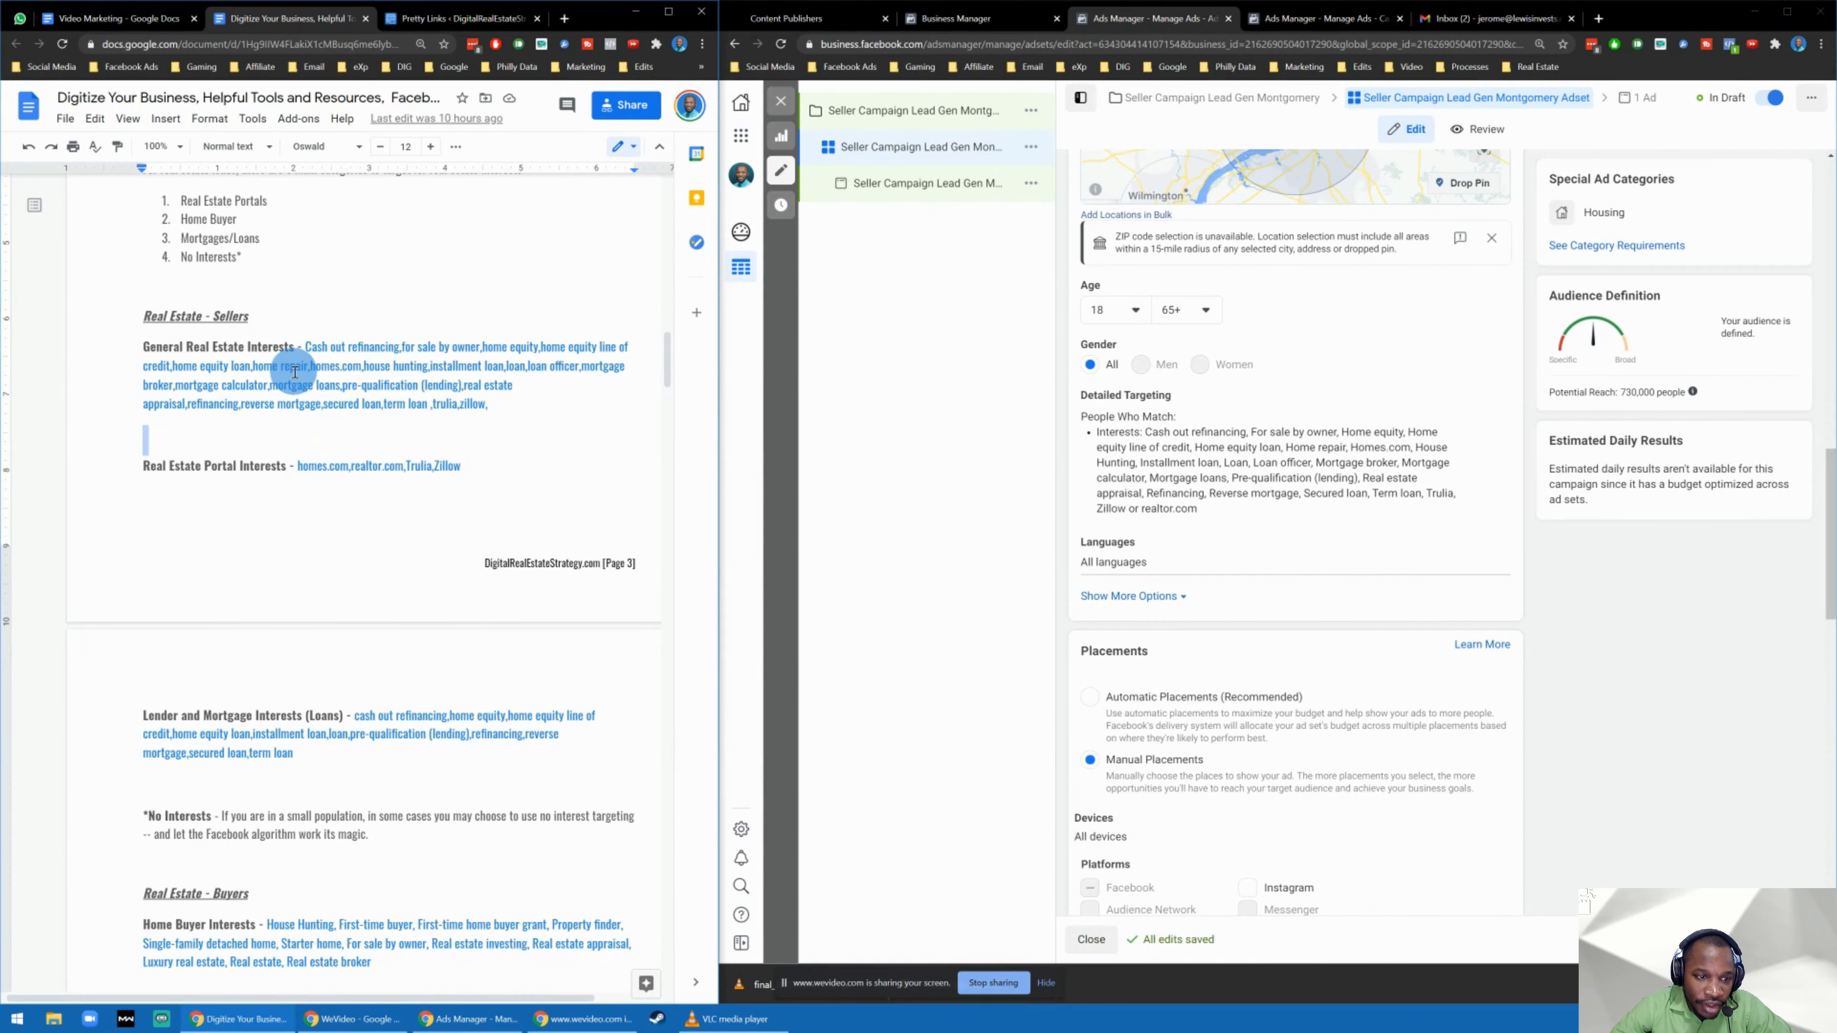
{"action": "scroll", "coordinate": [295, 372], "scroll_direction": "down", "scroll_amount": 2}
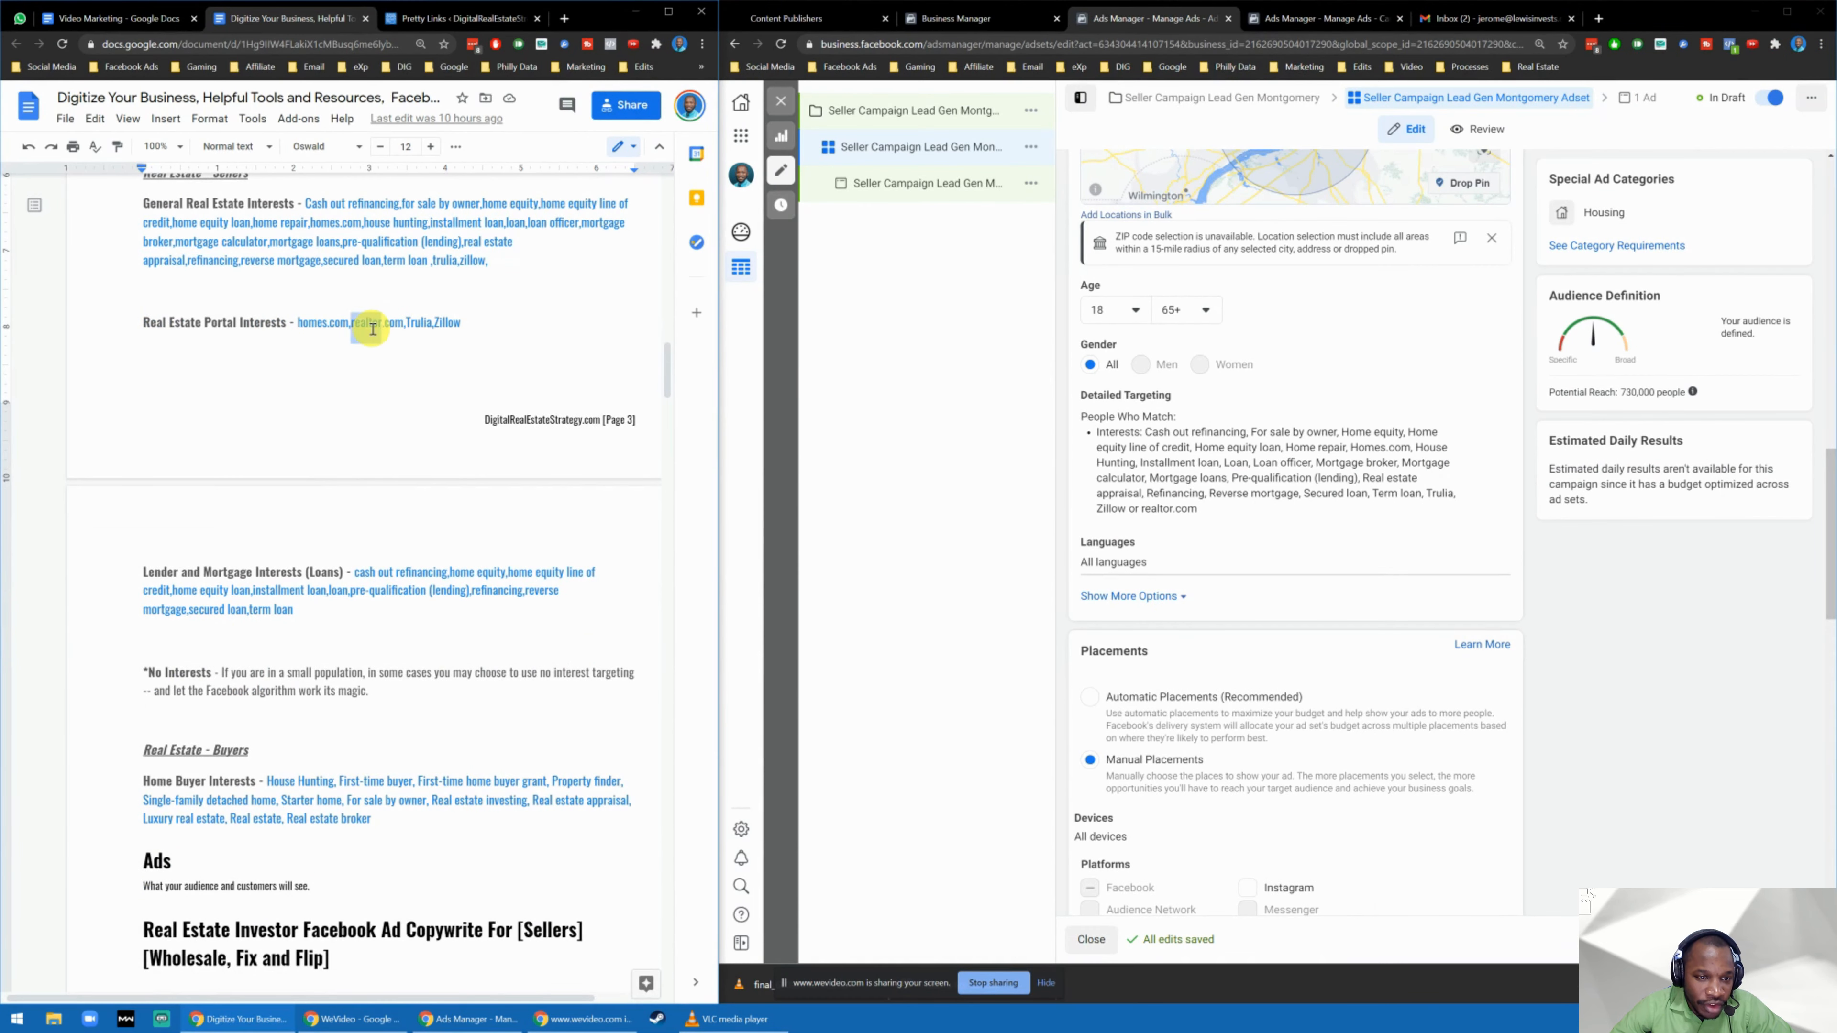
{"action": "triple_click", "coordinate": [372, 329]}
{"action": "triple_click", "coordinate": [351, 572]}
{"action": "left_click", "coordinate": [352, 572]}
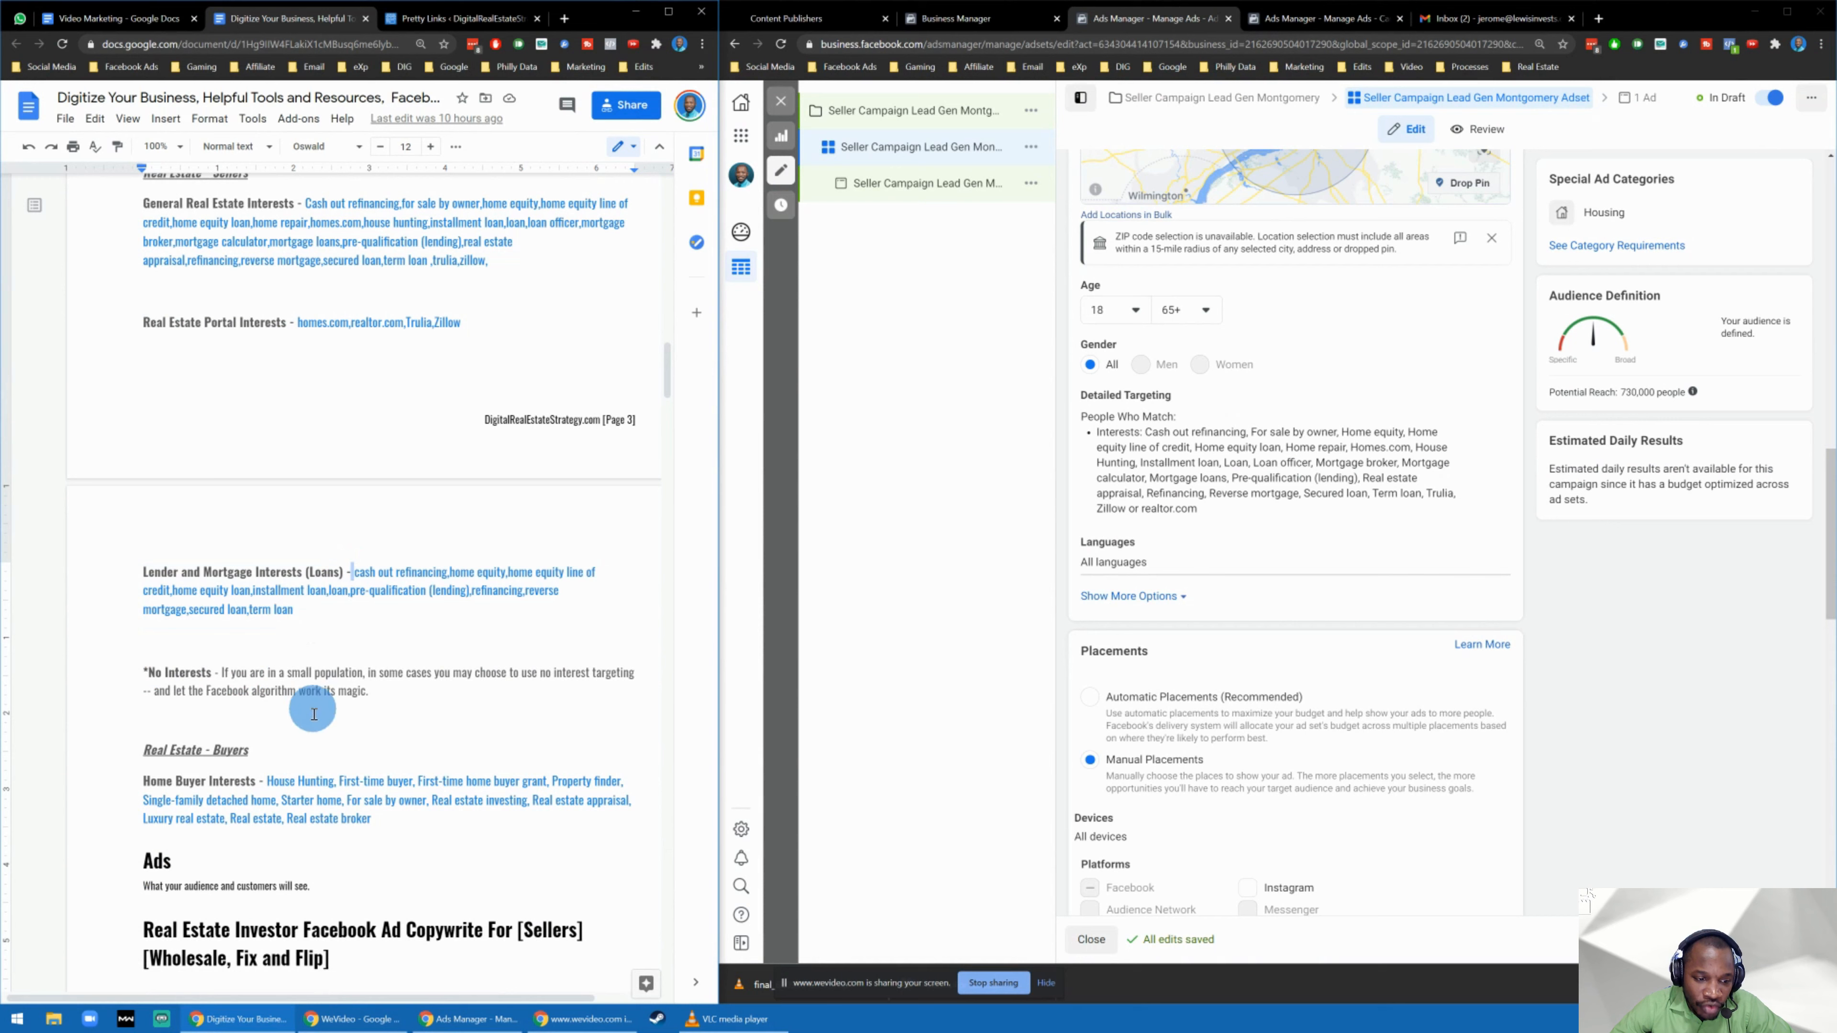
{"action": "triple_click", "coordinate": [334, 671]}
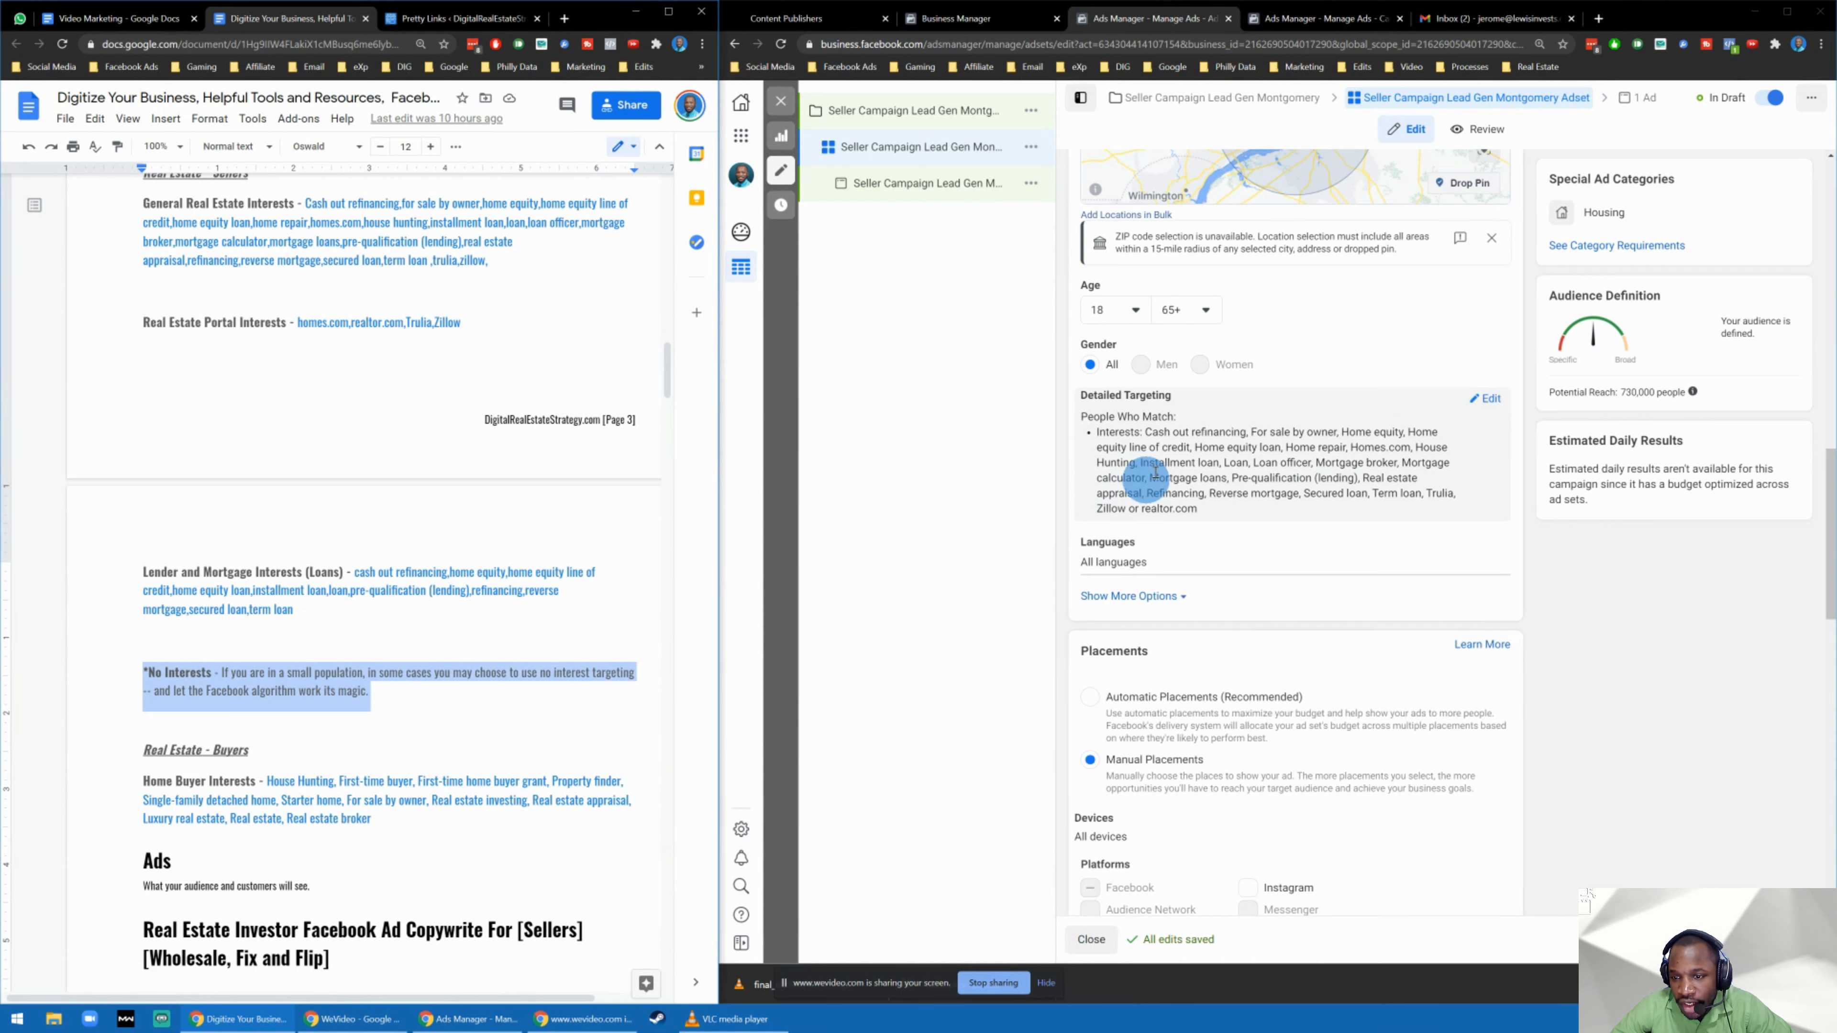
Switch back to Ads Manager and remove every interest from the ad set's detailed targeting, from Cash out refinancing through Zillow.
{"action": "left_click", "coordinate": [1476, 402]}
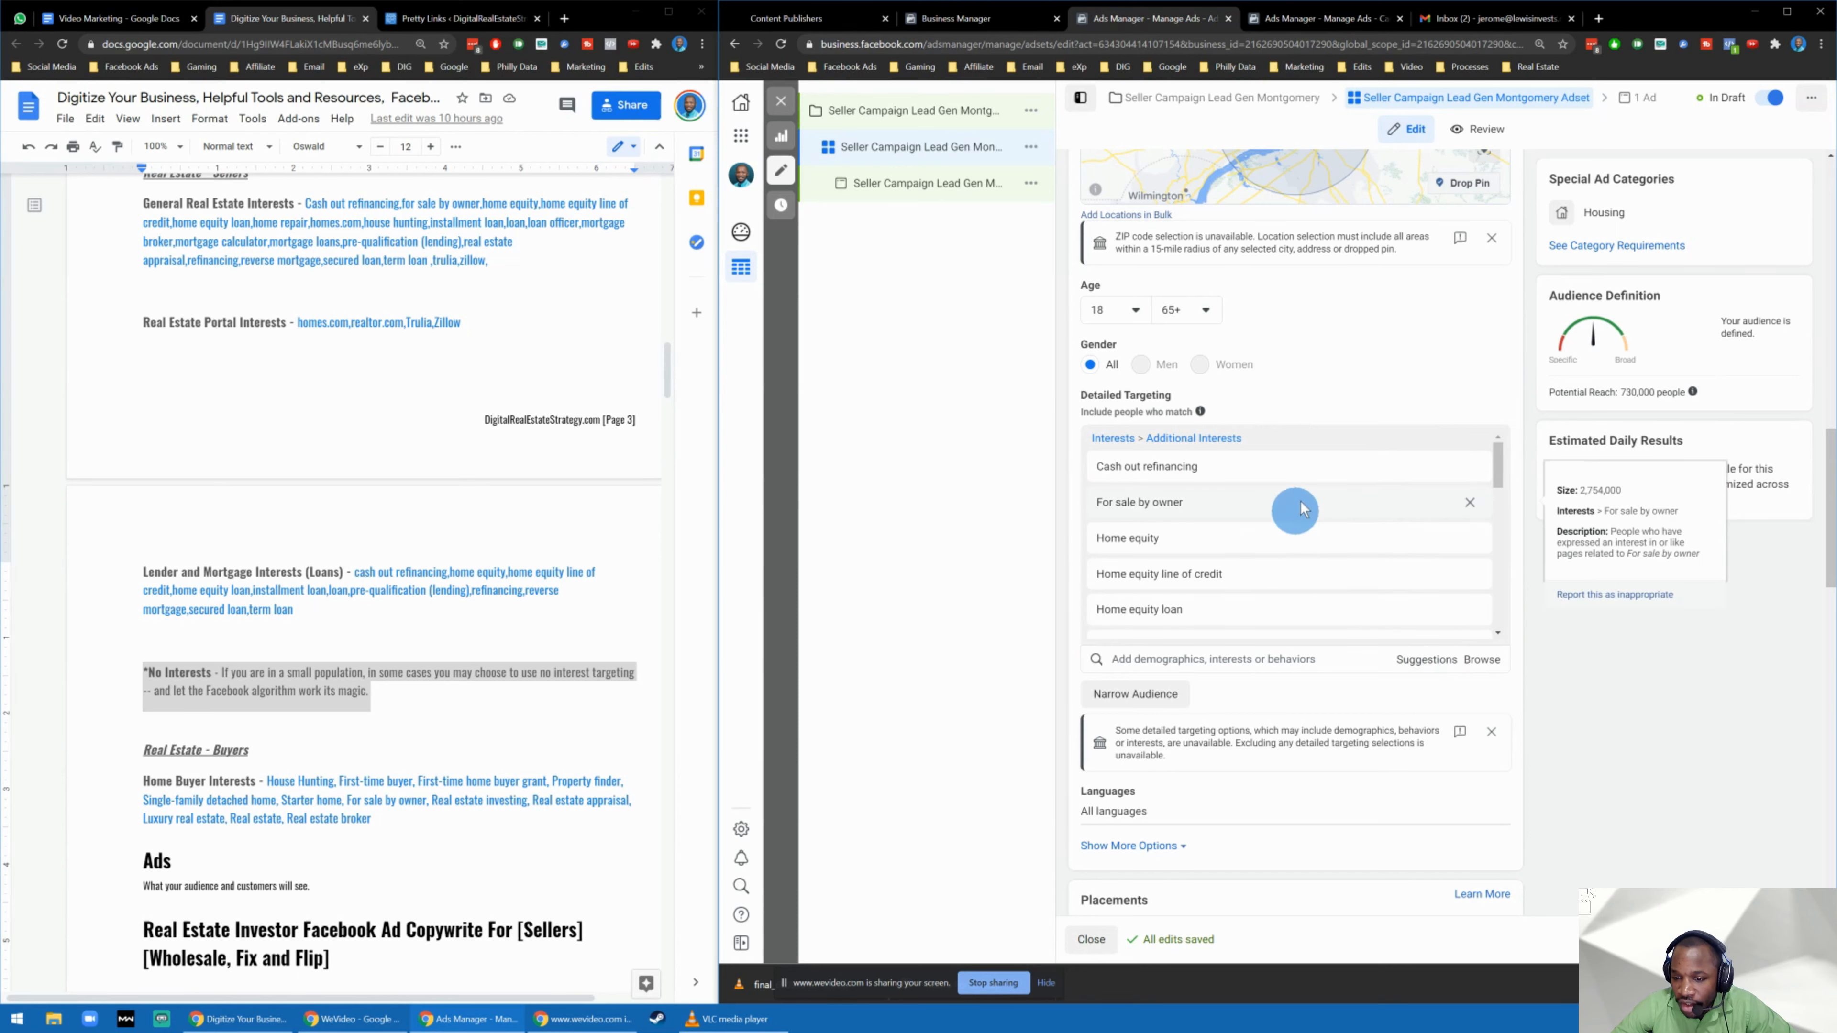
{"action": "mouse_move", "coordinate": [1349, 507]}
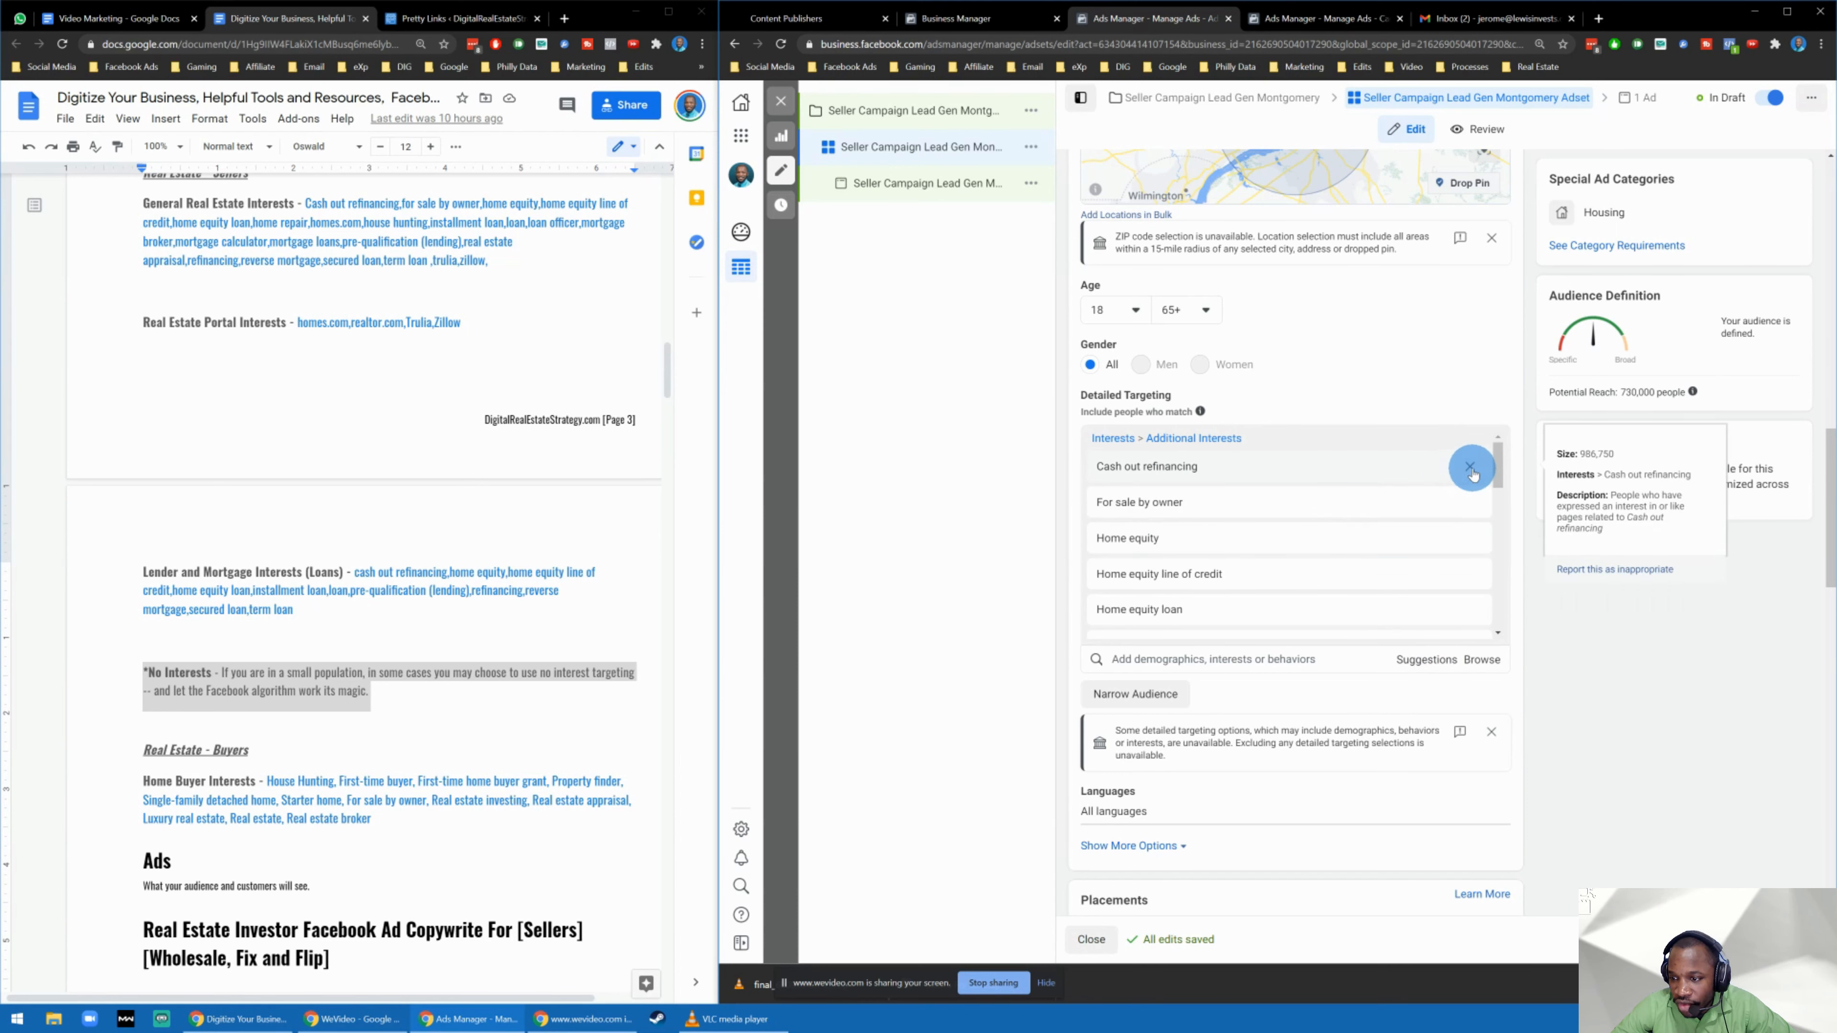
{"action": "left_click", "coordinate": [1470, 469]}
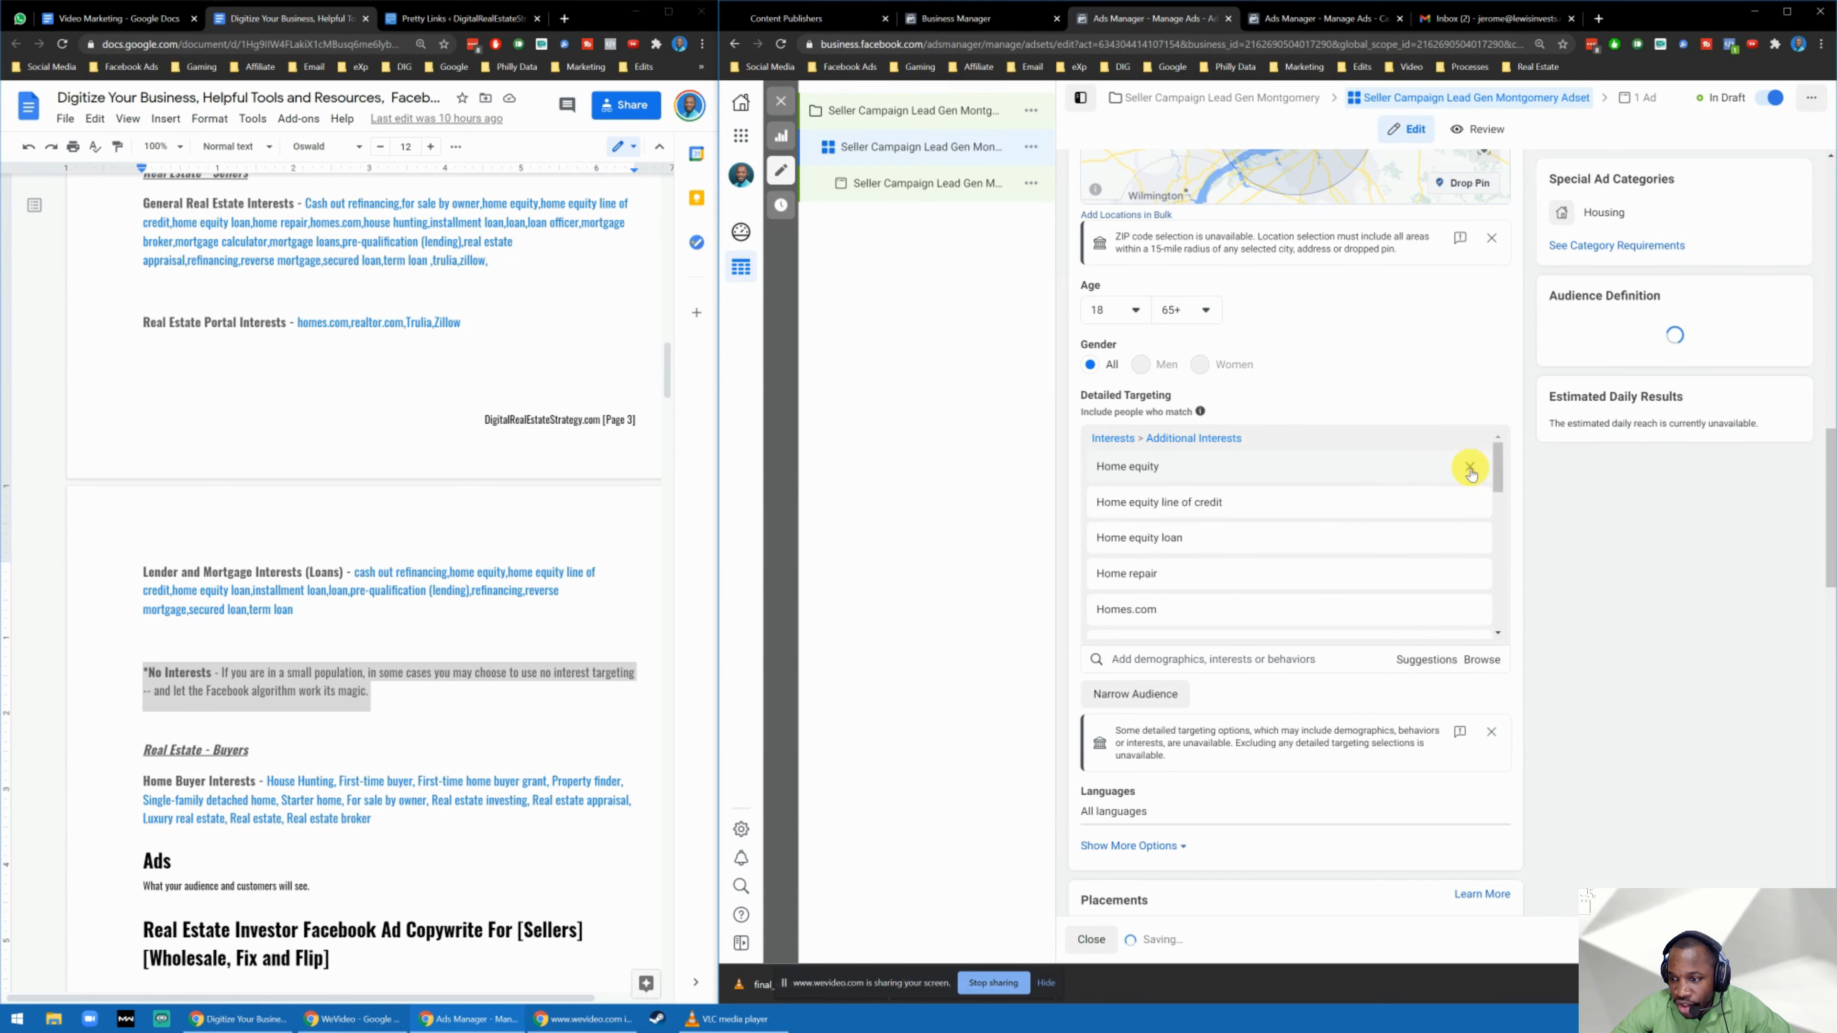
{"action": "double_click", "coordinate": [1470, 471]}
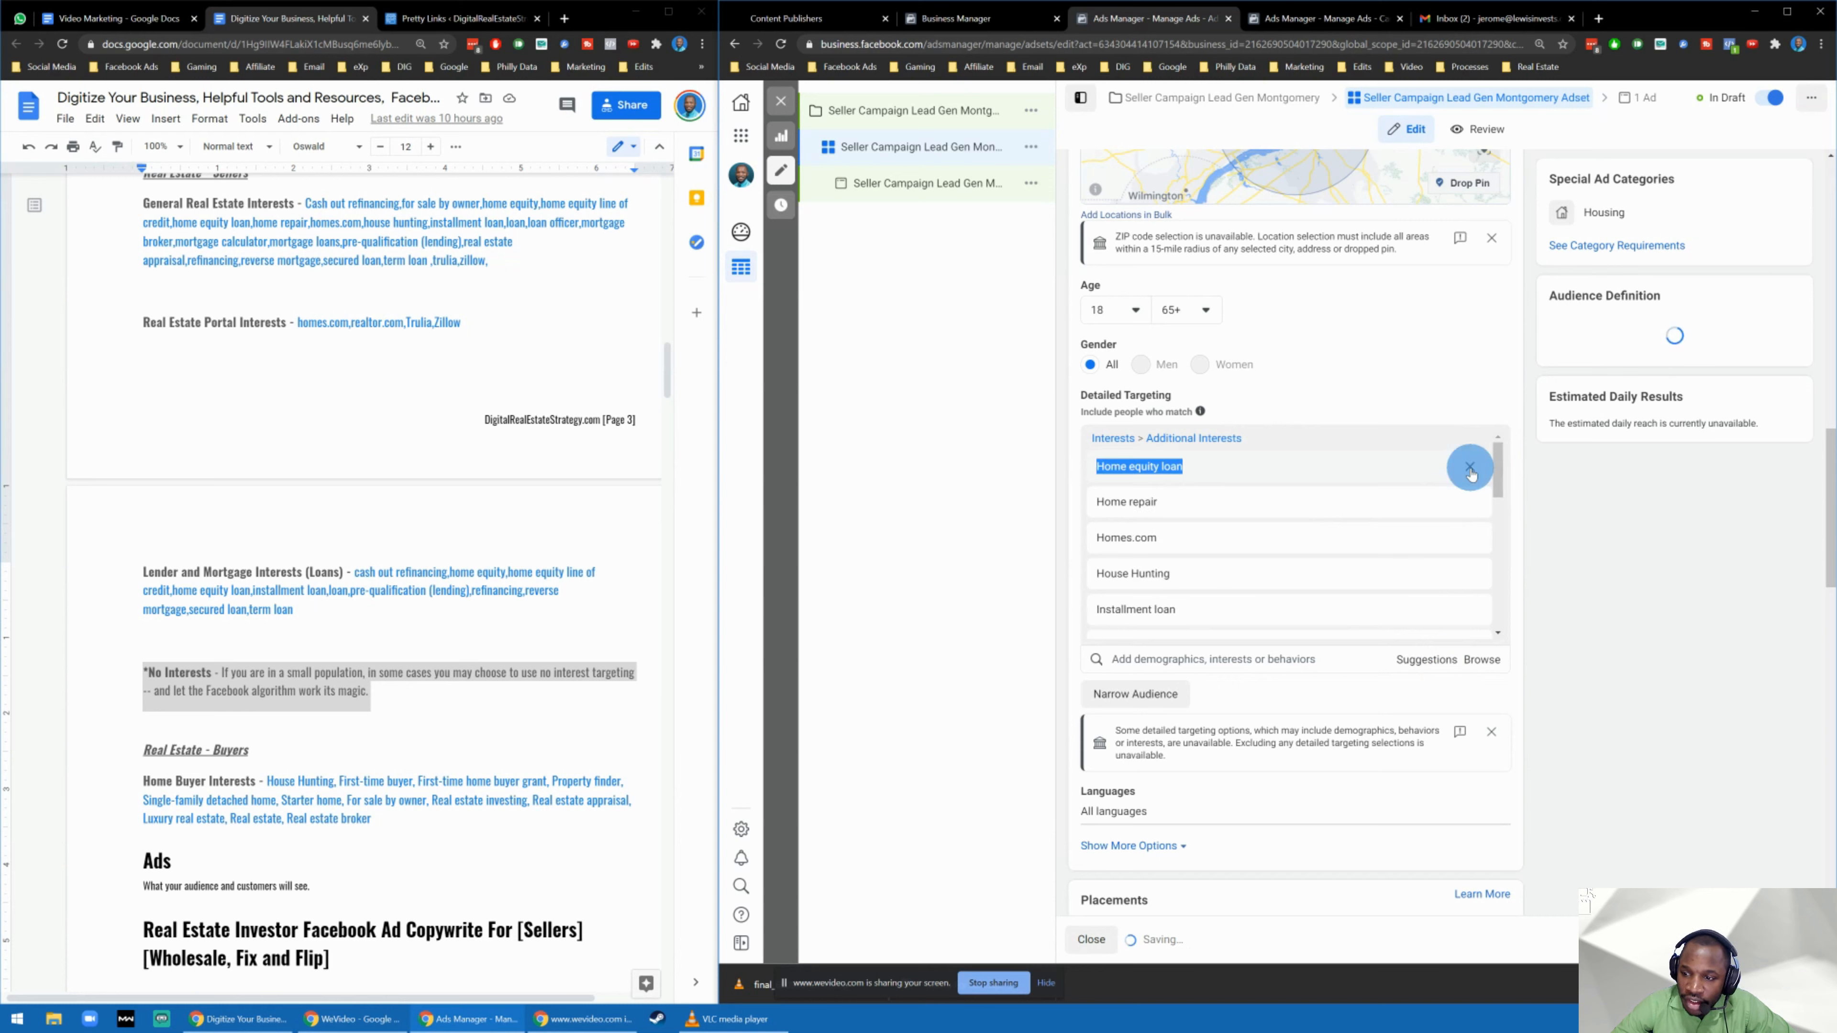
{"action": "left_click", "coordinate": [1471, 469]}
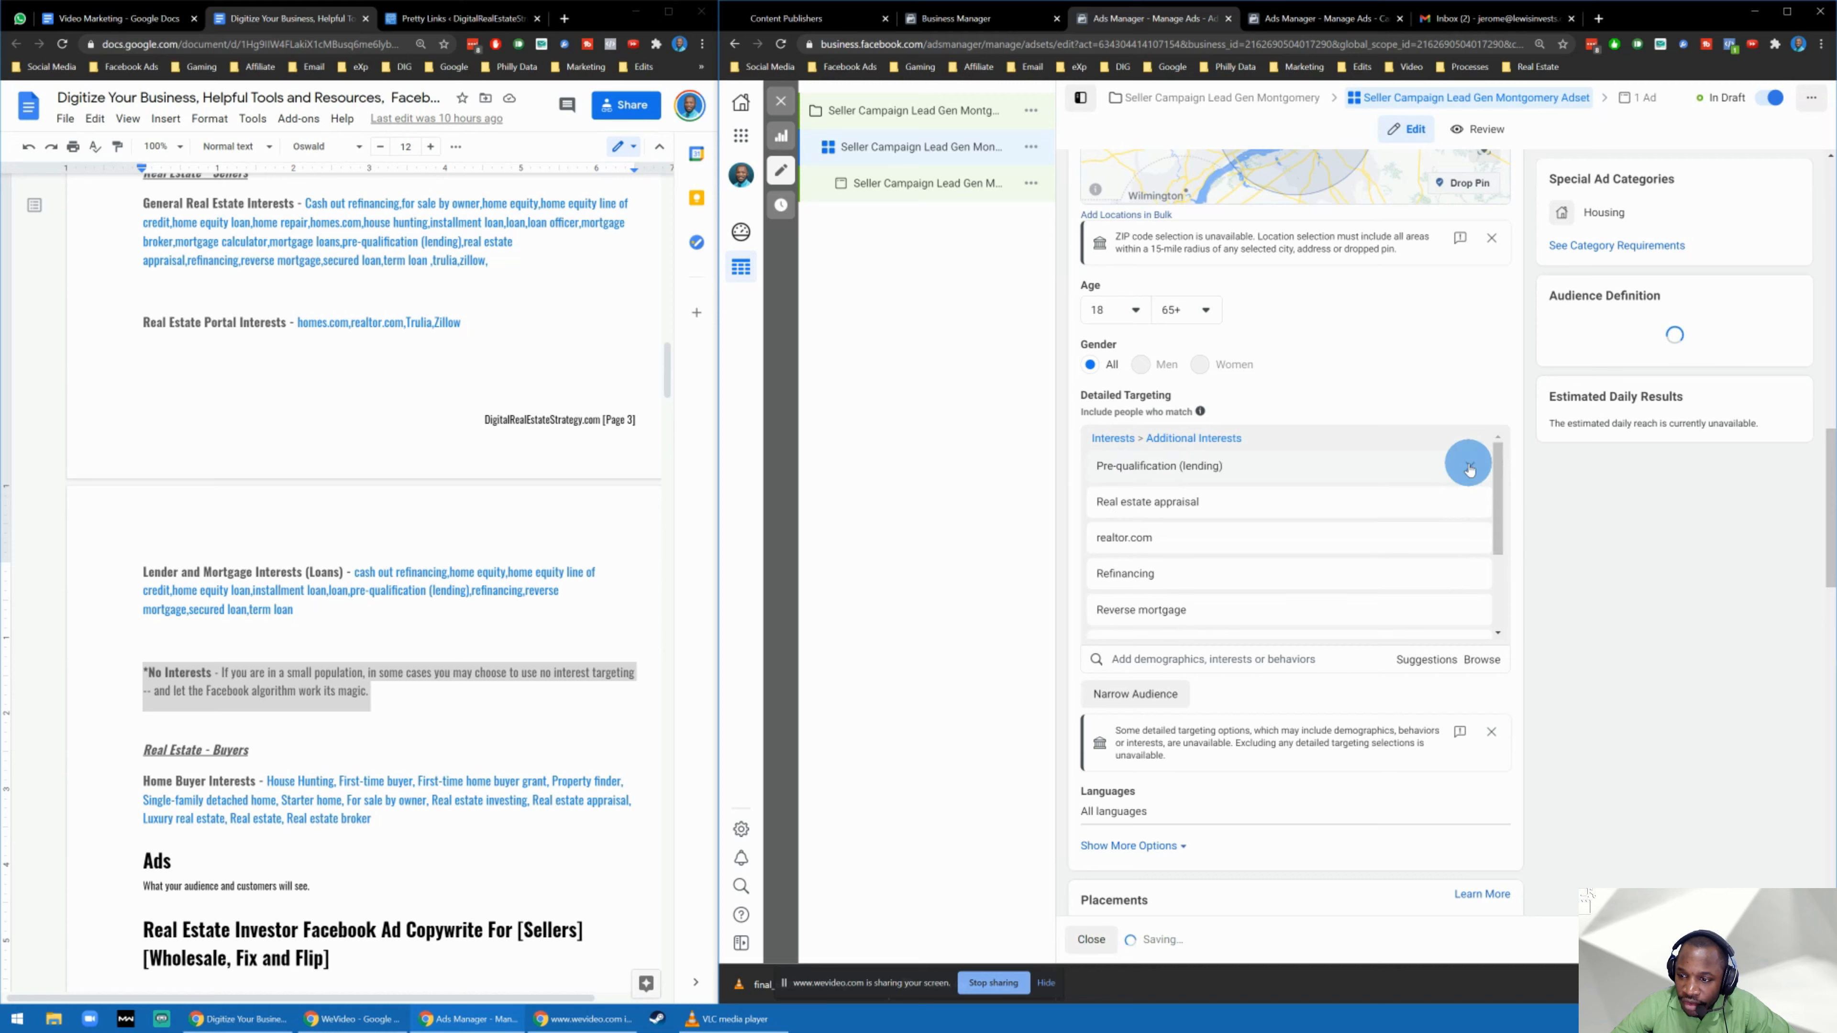
{"action": "double_click", "coordinate": [1470, 470]}
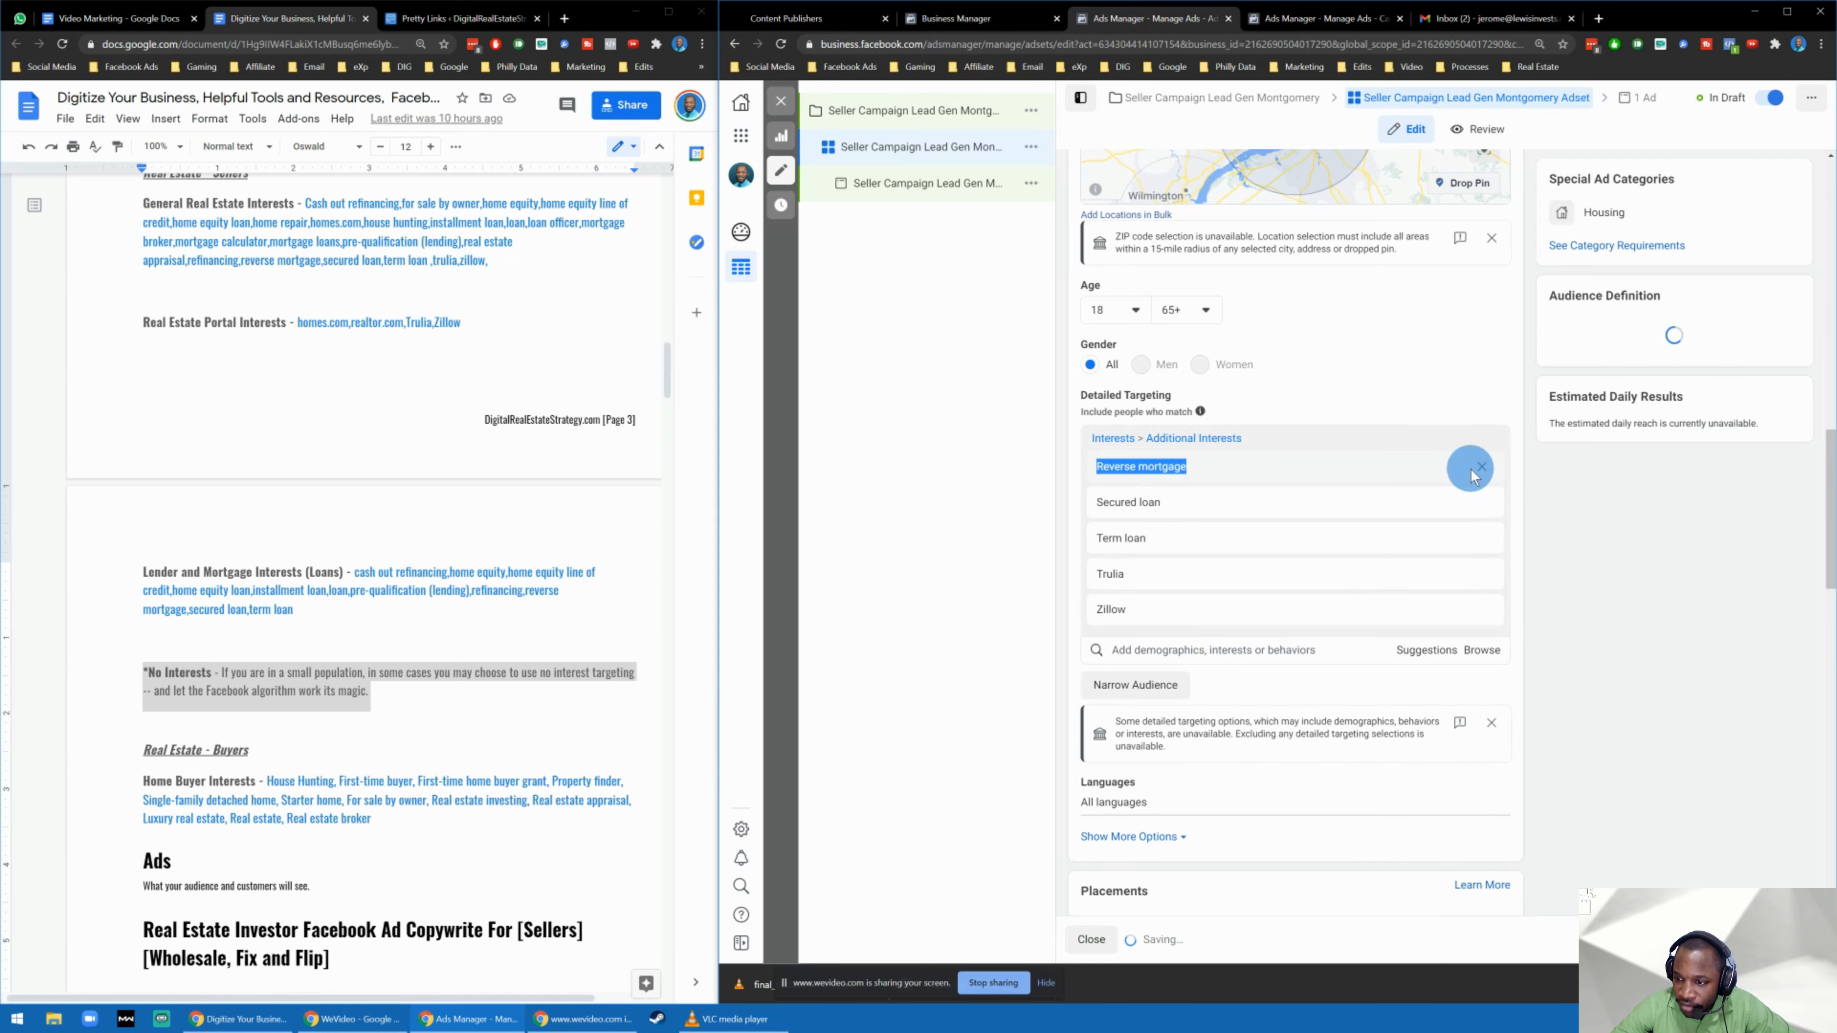
{"action": "left_click", "coordinate": [1480, 468]}
{"action": "left_click", "coordinate": [1482, 469]}
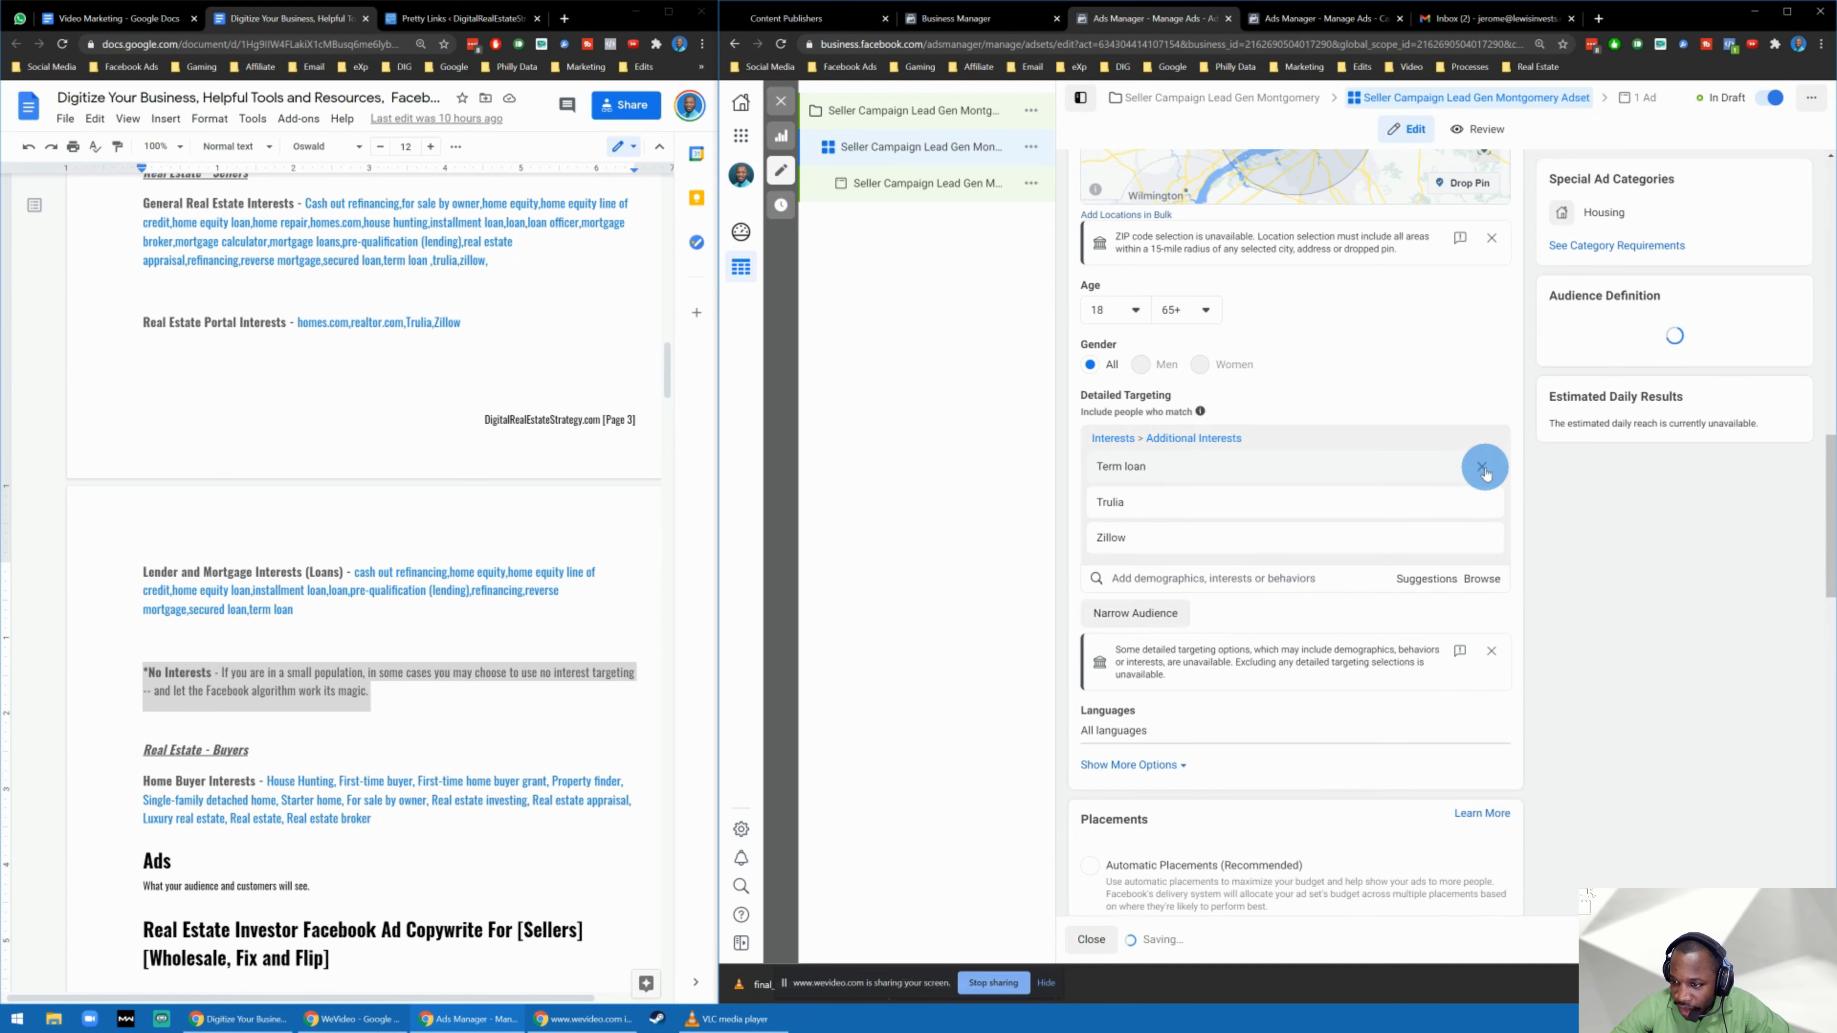
{"action": "left_click", "coordinate": [1483, 469]}
{"action": "left_click", "coordinate": [1482, 469]}
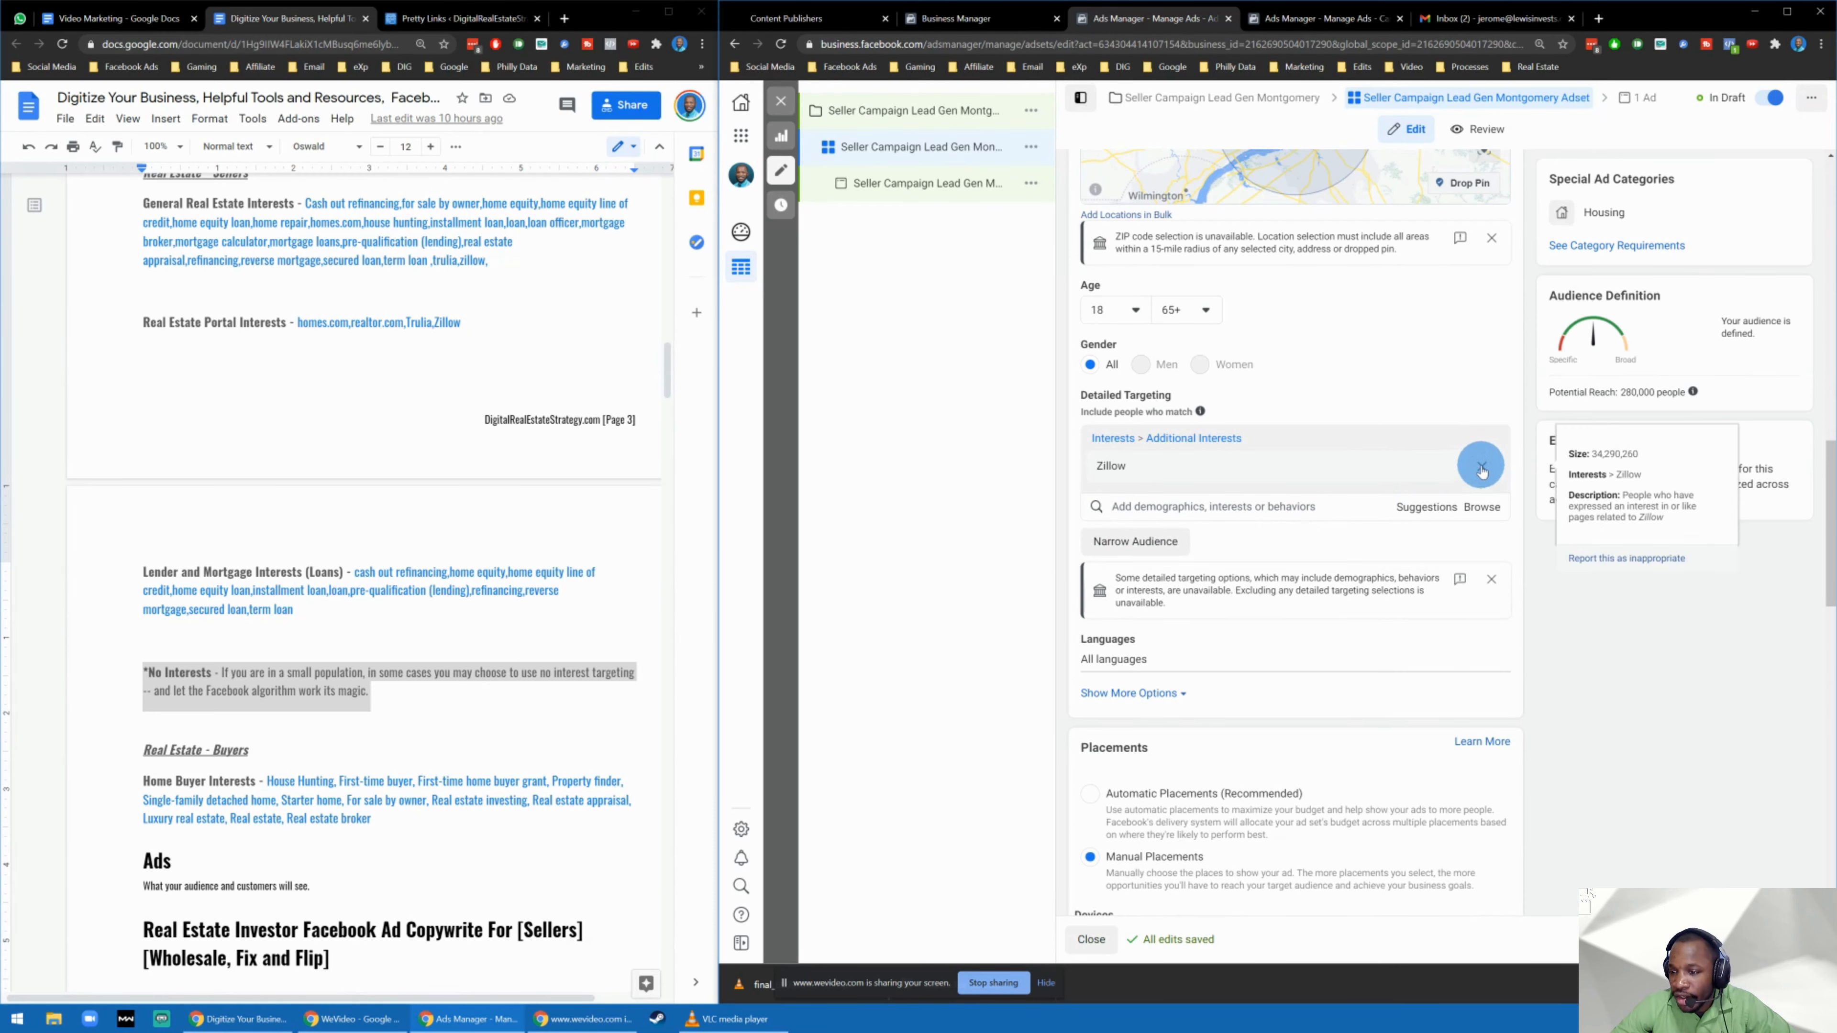
{"action": "left_click", "coordinate": [1481, 469]}
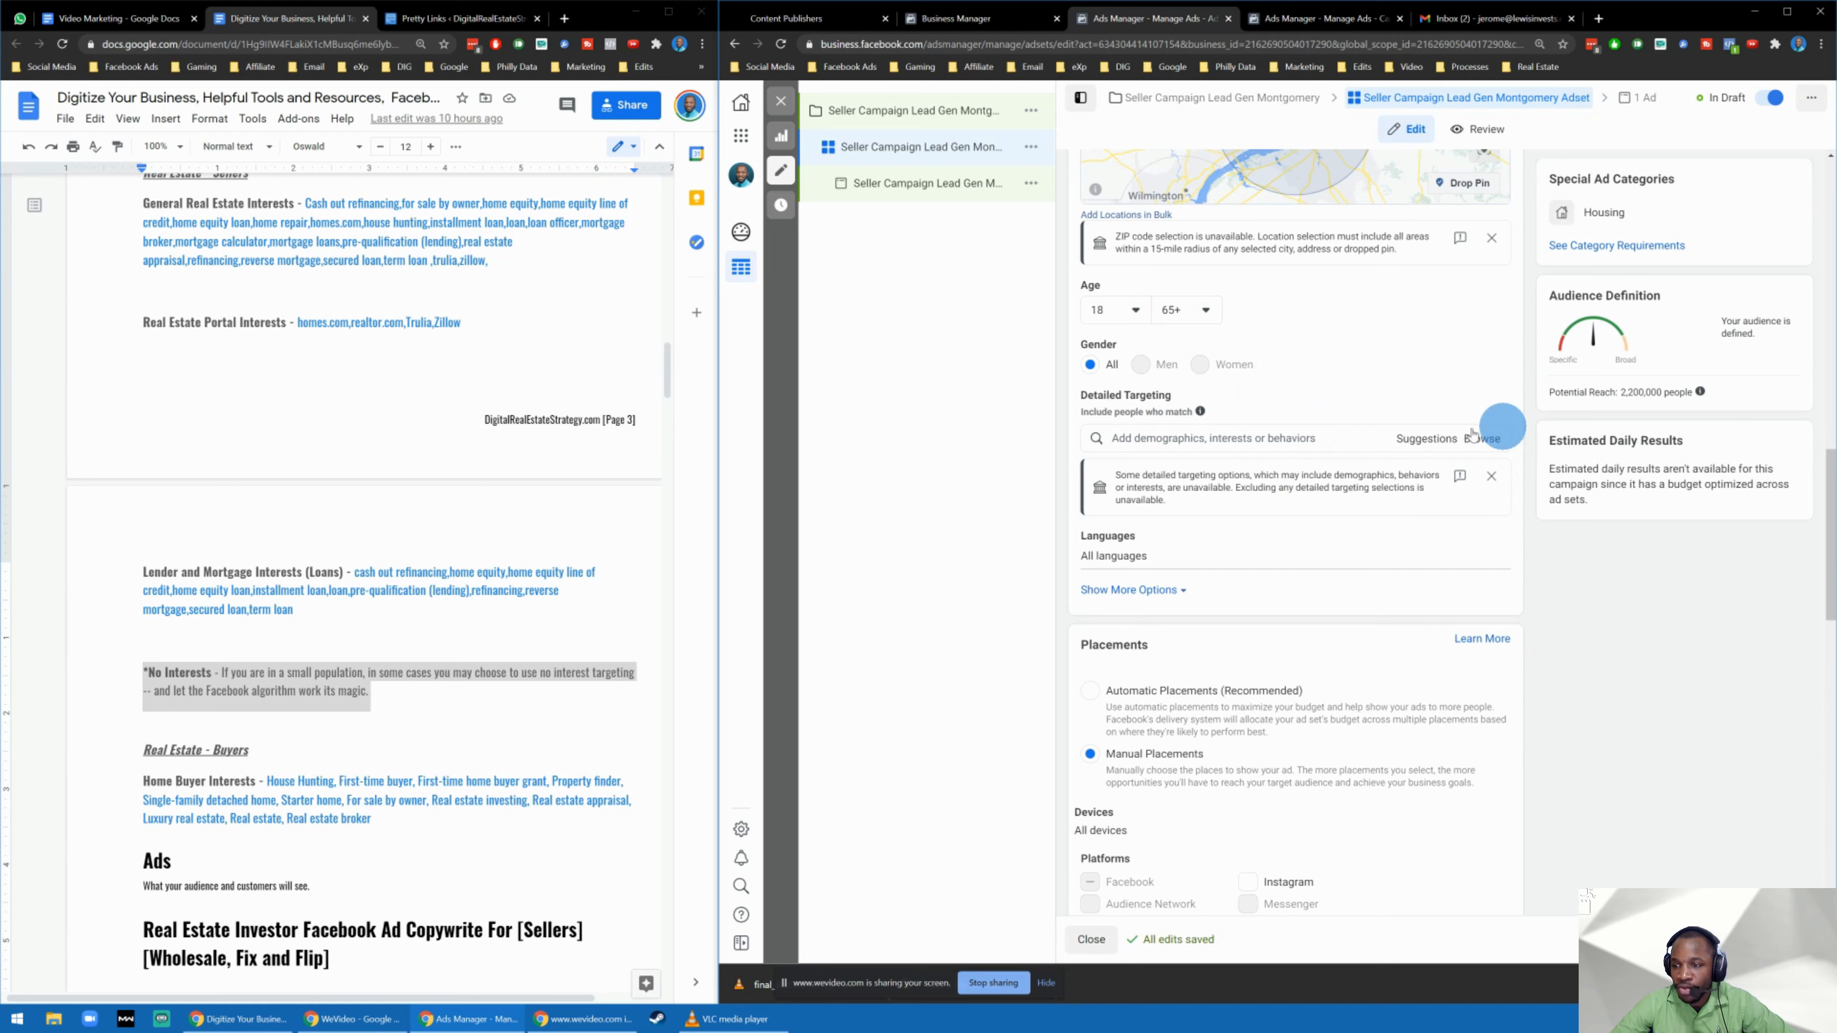
Open the detailed targeting search, and select the General Real Estate Interests list under Real Estate - Sellers in the document.
{"action": "left_click", "coordinate": [1204, 437]}
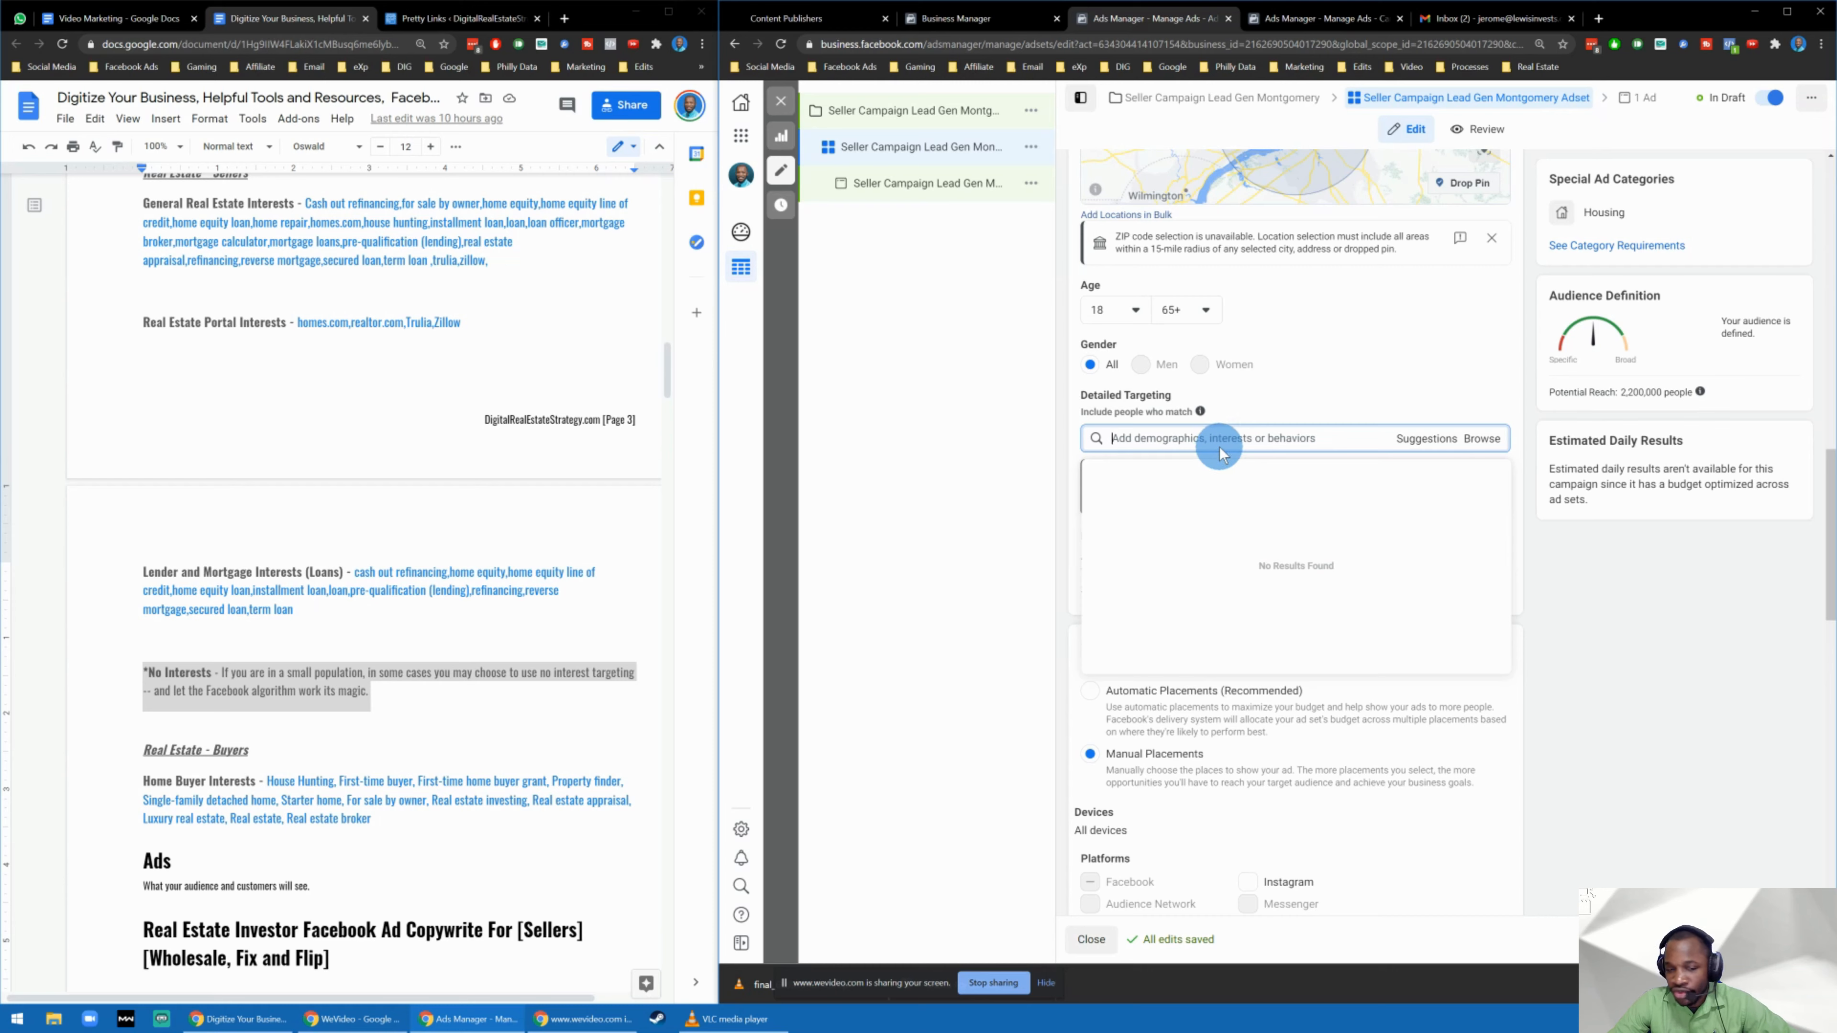
{"action": "scroll", "coordinate": [268, 186], "scroll_direction": "up", "scroll_amount": 2}
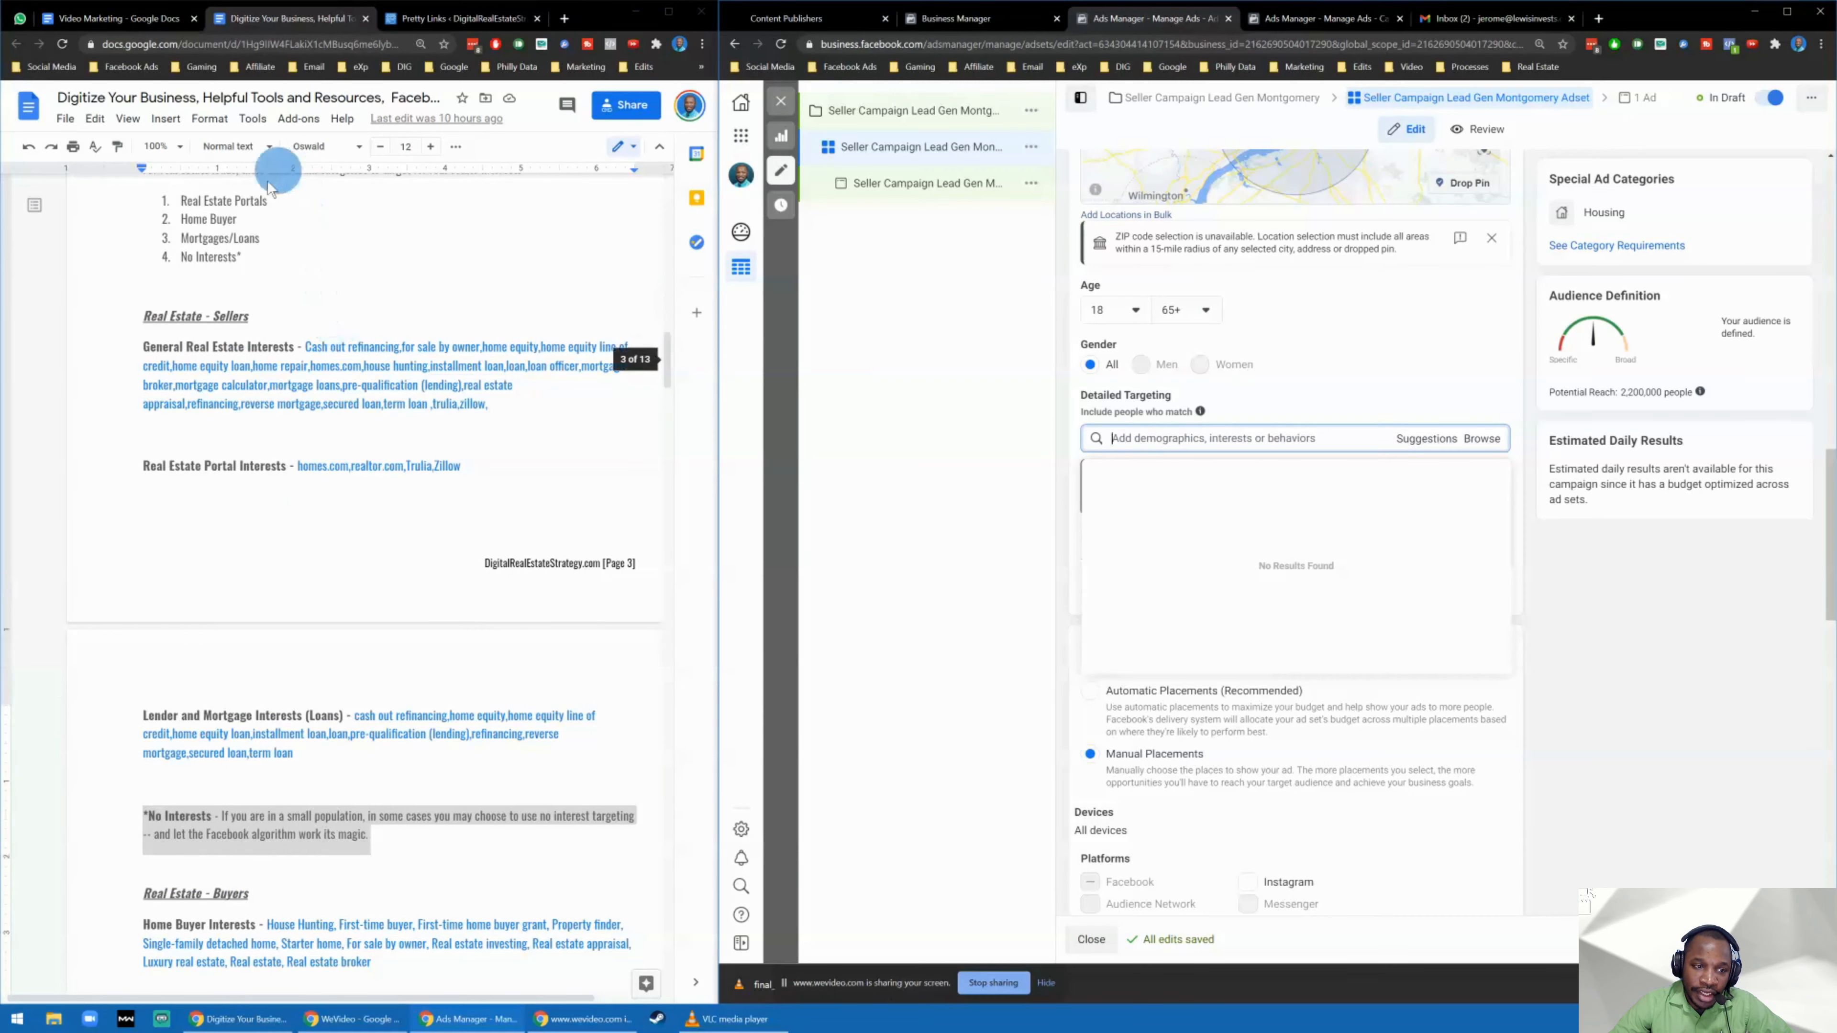
{"action": "scroll", "coordinate": [380, 513], "scroll_direction": "down", "scroll_amount": 2}
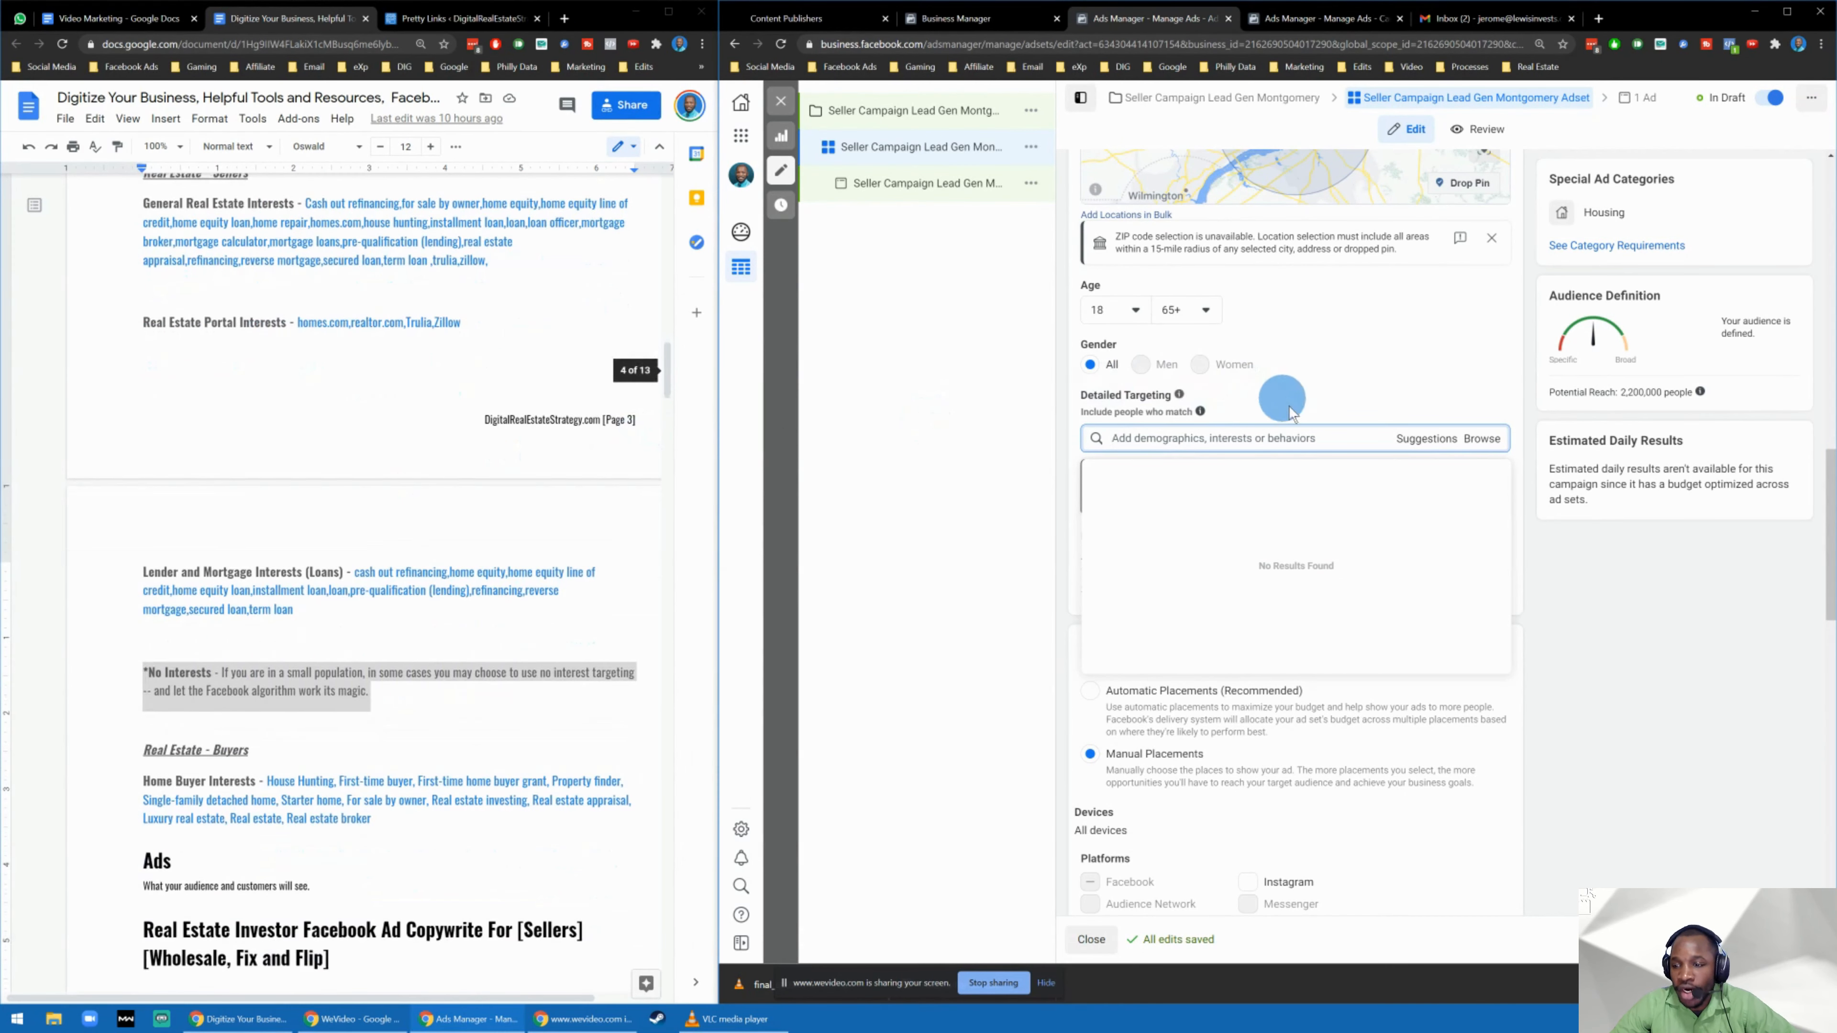
{"action": "scroll", "coordinate": [297, 369], "scroll_direction": "up", "scroll_amount": 2}
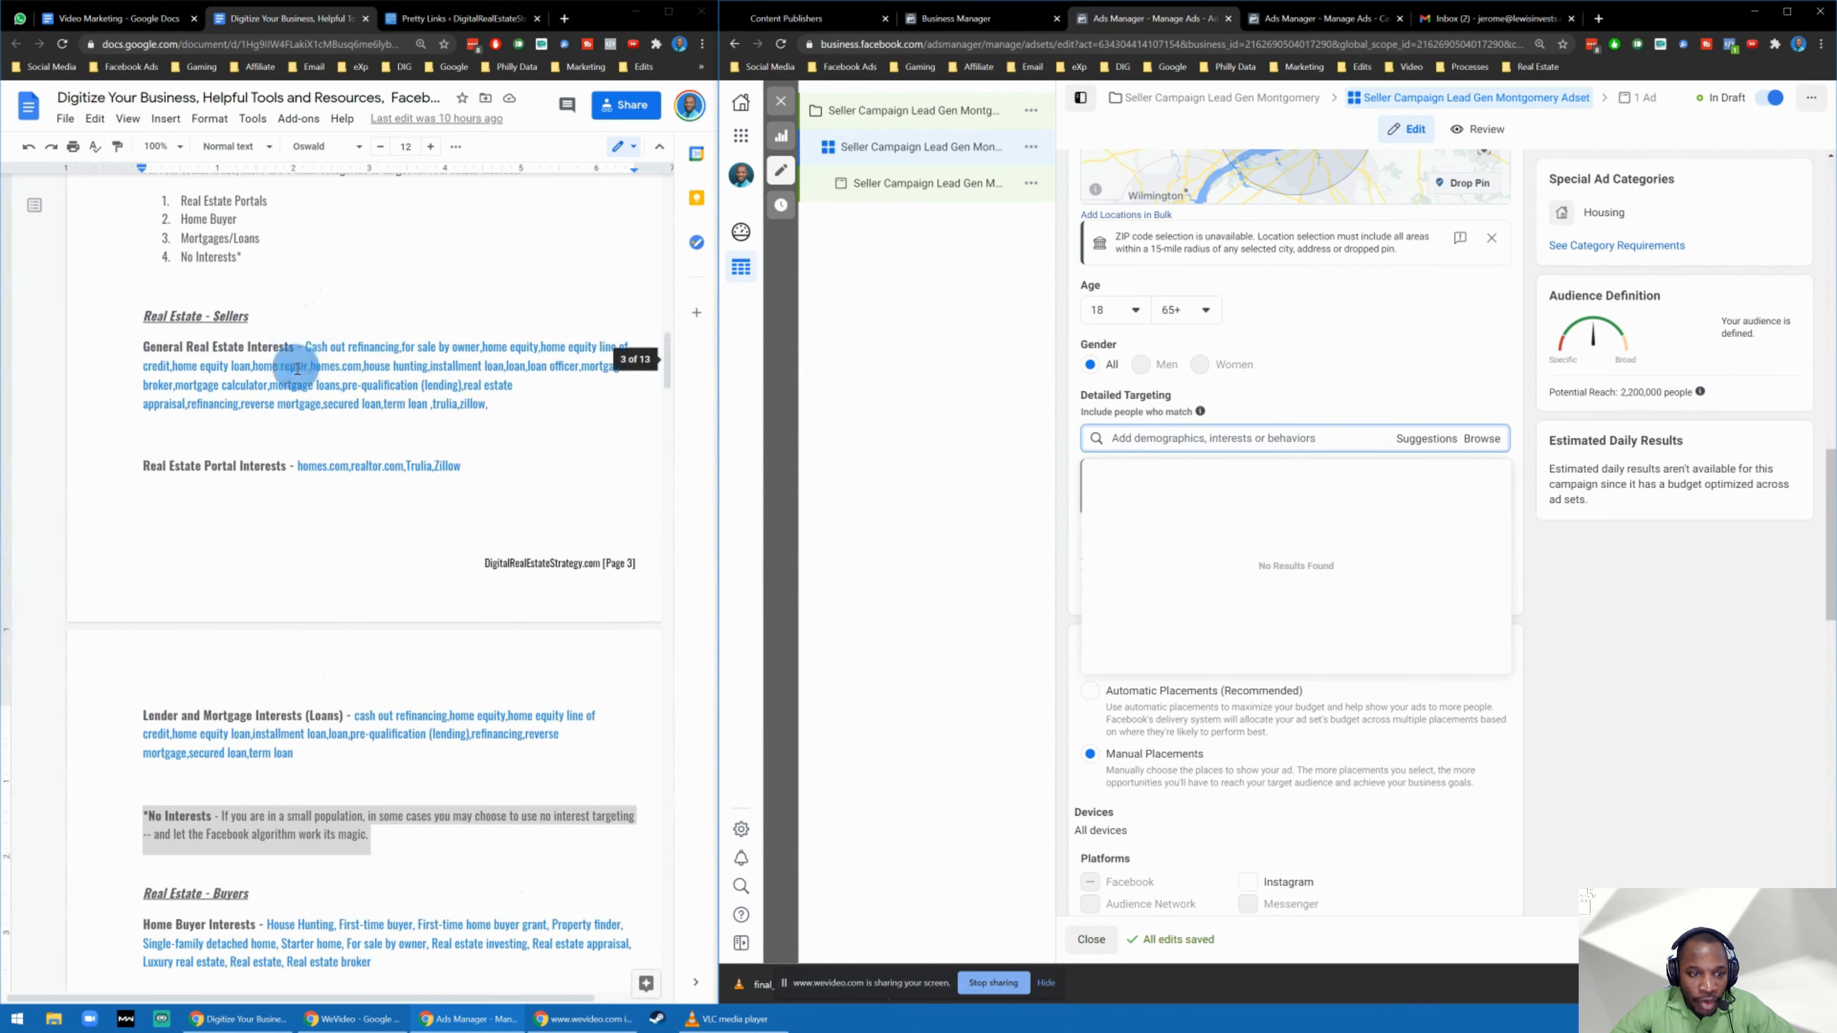
{"action": "left_click_drag", "start_coordinate": [307, 348], "coordinate": [486, 400]}
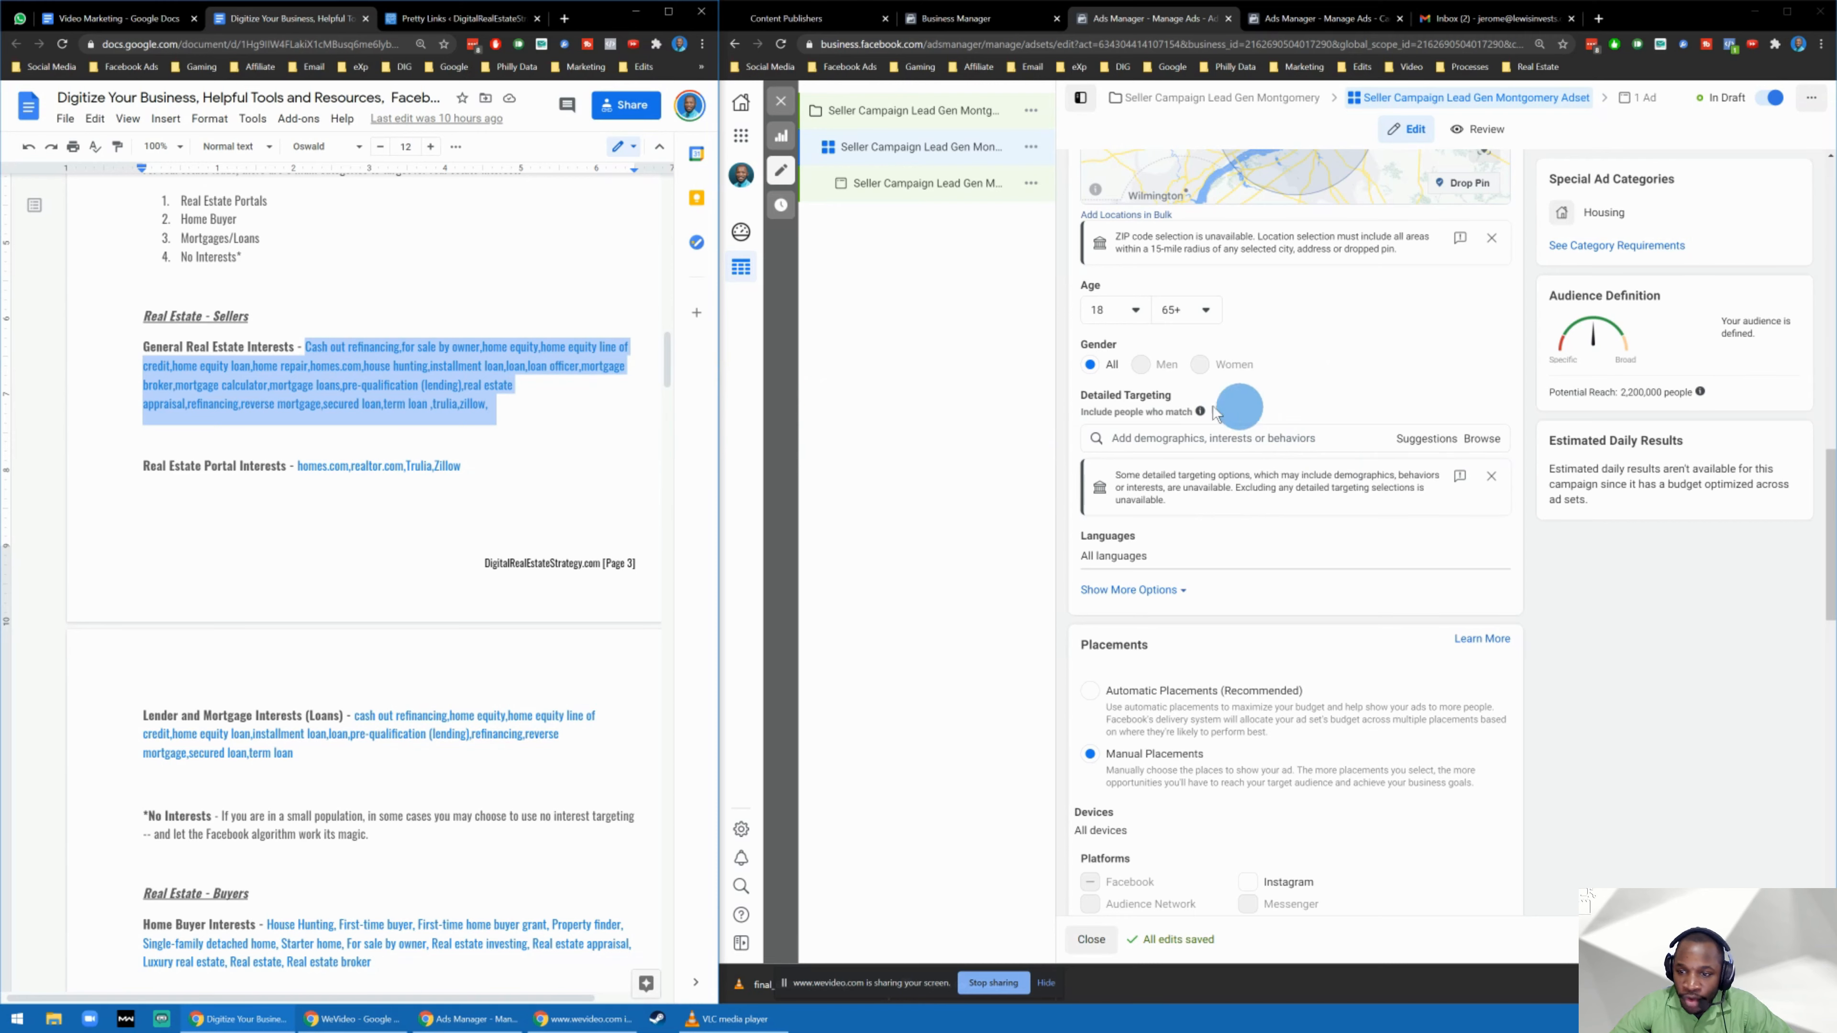
{"action": "scroll", "coordinate": [410, 325], "scroll_direction": "down", "scroll_amount": 2}
{"action": "scroll", "coordinate": [420, 340], "scroll_direction": "up", "scroll_amount": 2}
{"action": "left_click_drag", "start_coordinate": [491, 405], "coordinate": [309, 346]}
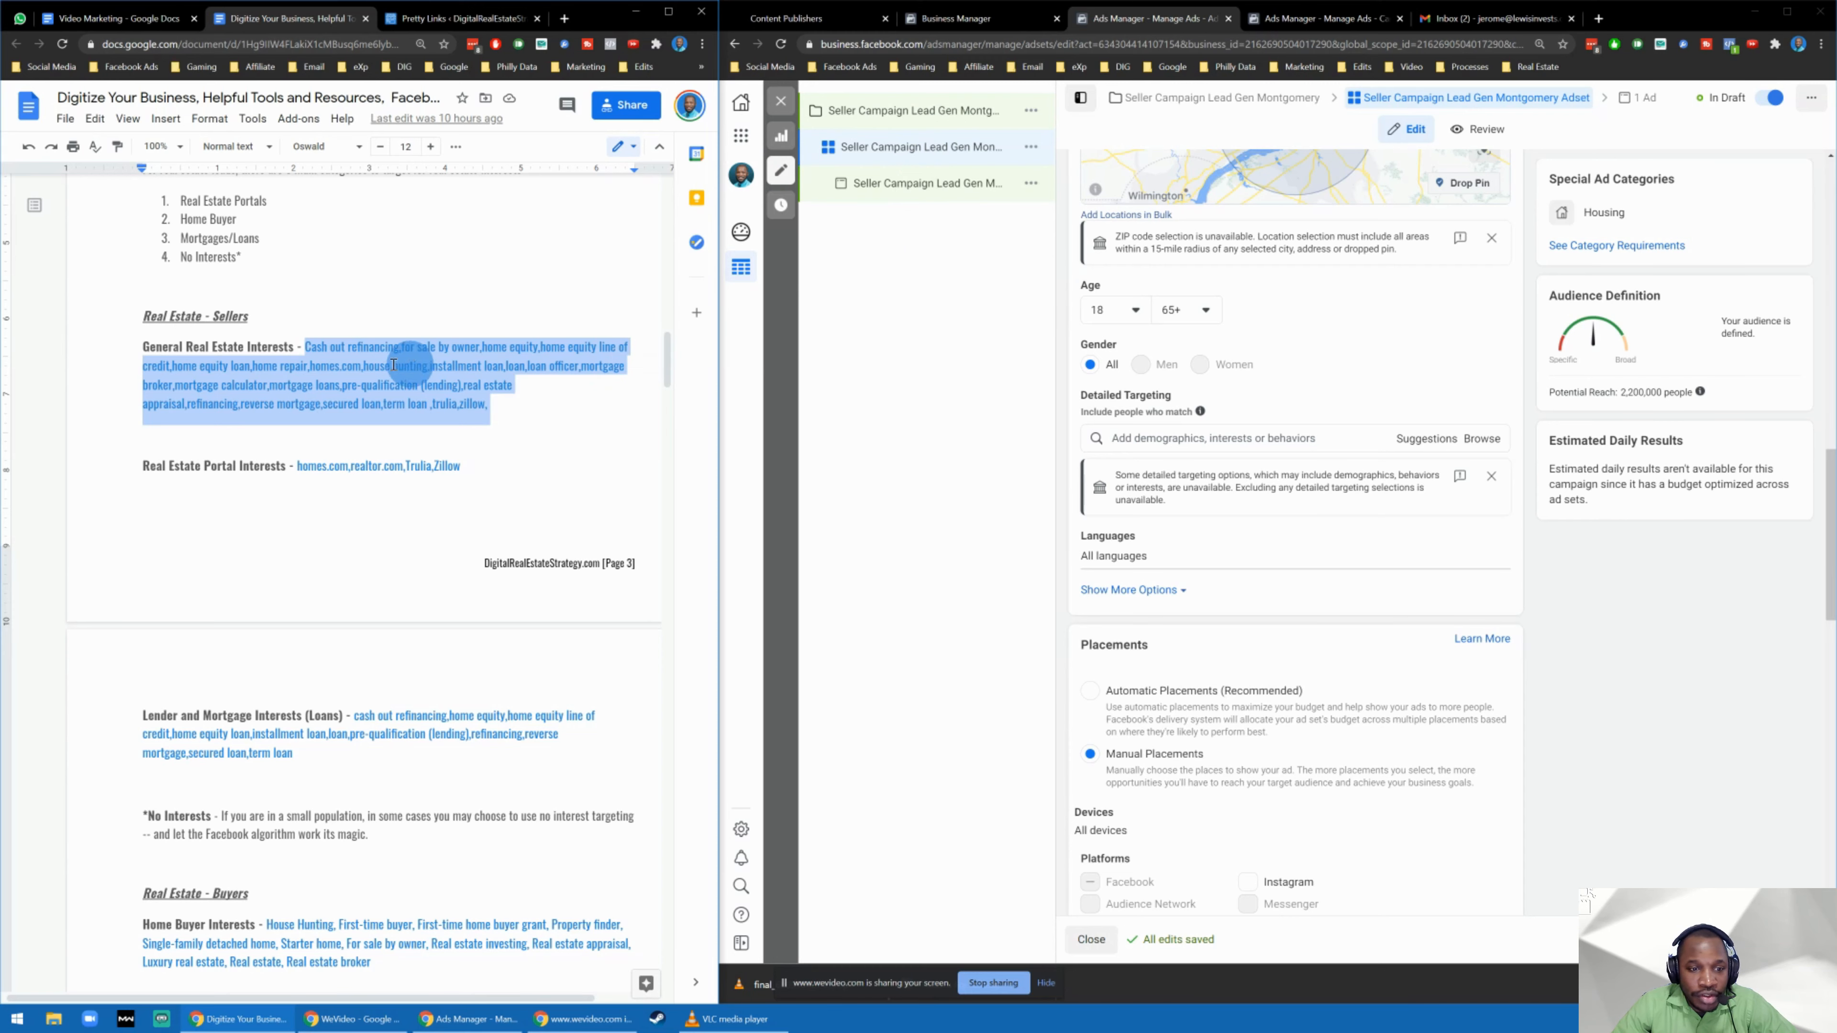
Select the Real Estate Portal Interests list in the document: homes.com, realtor.com, Trulia and Zillow.
{"action": "scroll", "coordinate": [331, 401], "scroll_direction": "down", "scroll_amount": 2}
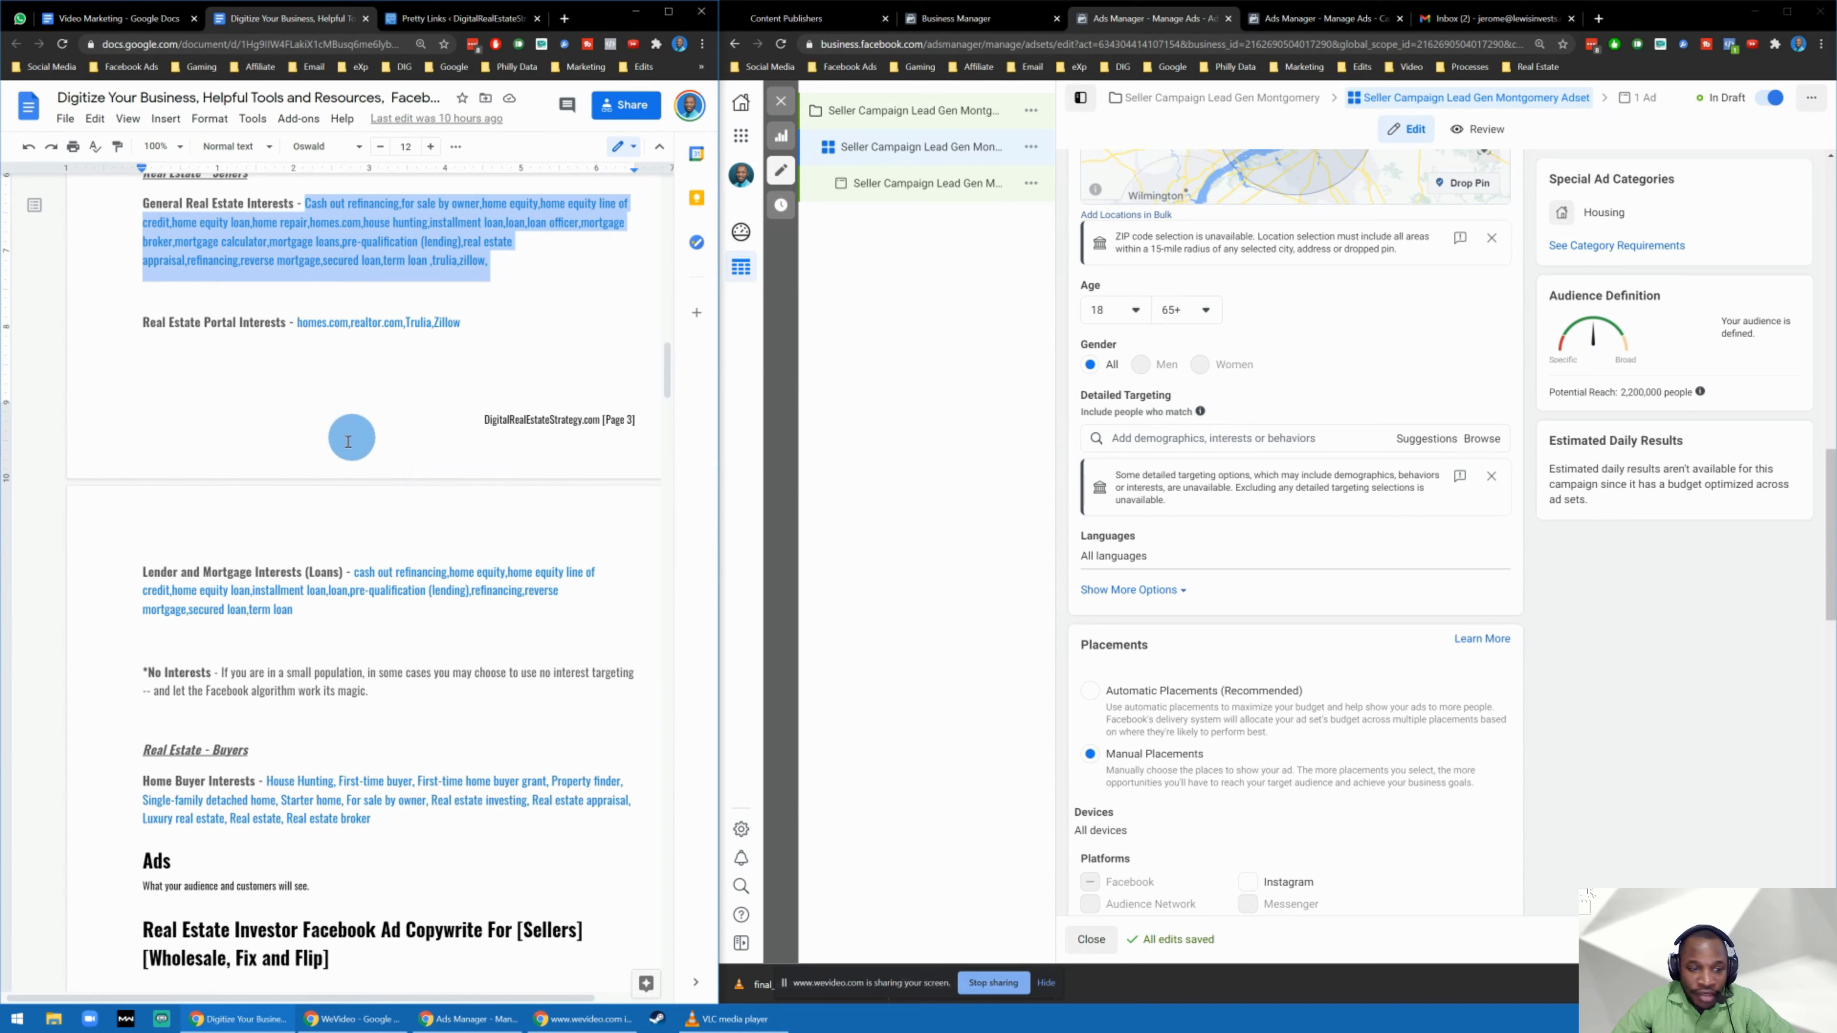
{"action": "left_click_drag", "start_coordinate": [474, 320], "coordinate": [297, 320]}
{"action": "scroll", "coordinate": [410, 361], "scroll_direction": "up", "scroll_amount": 2}
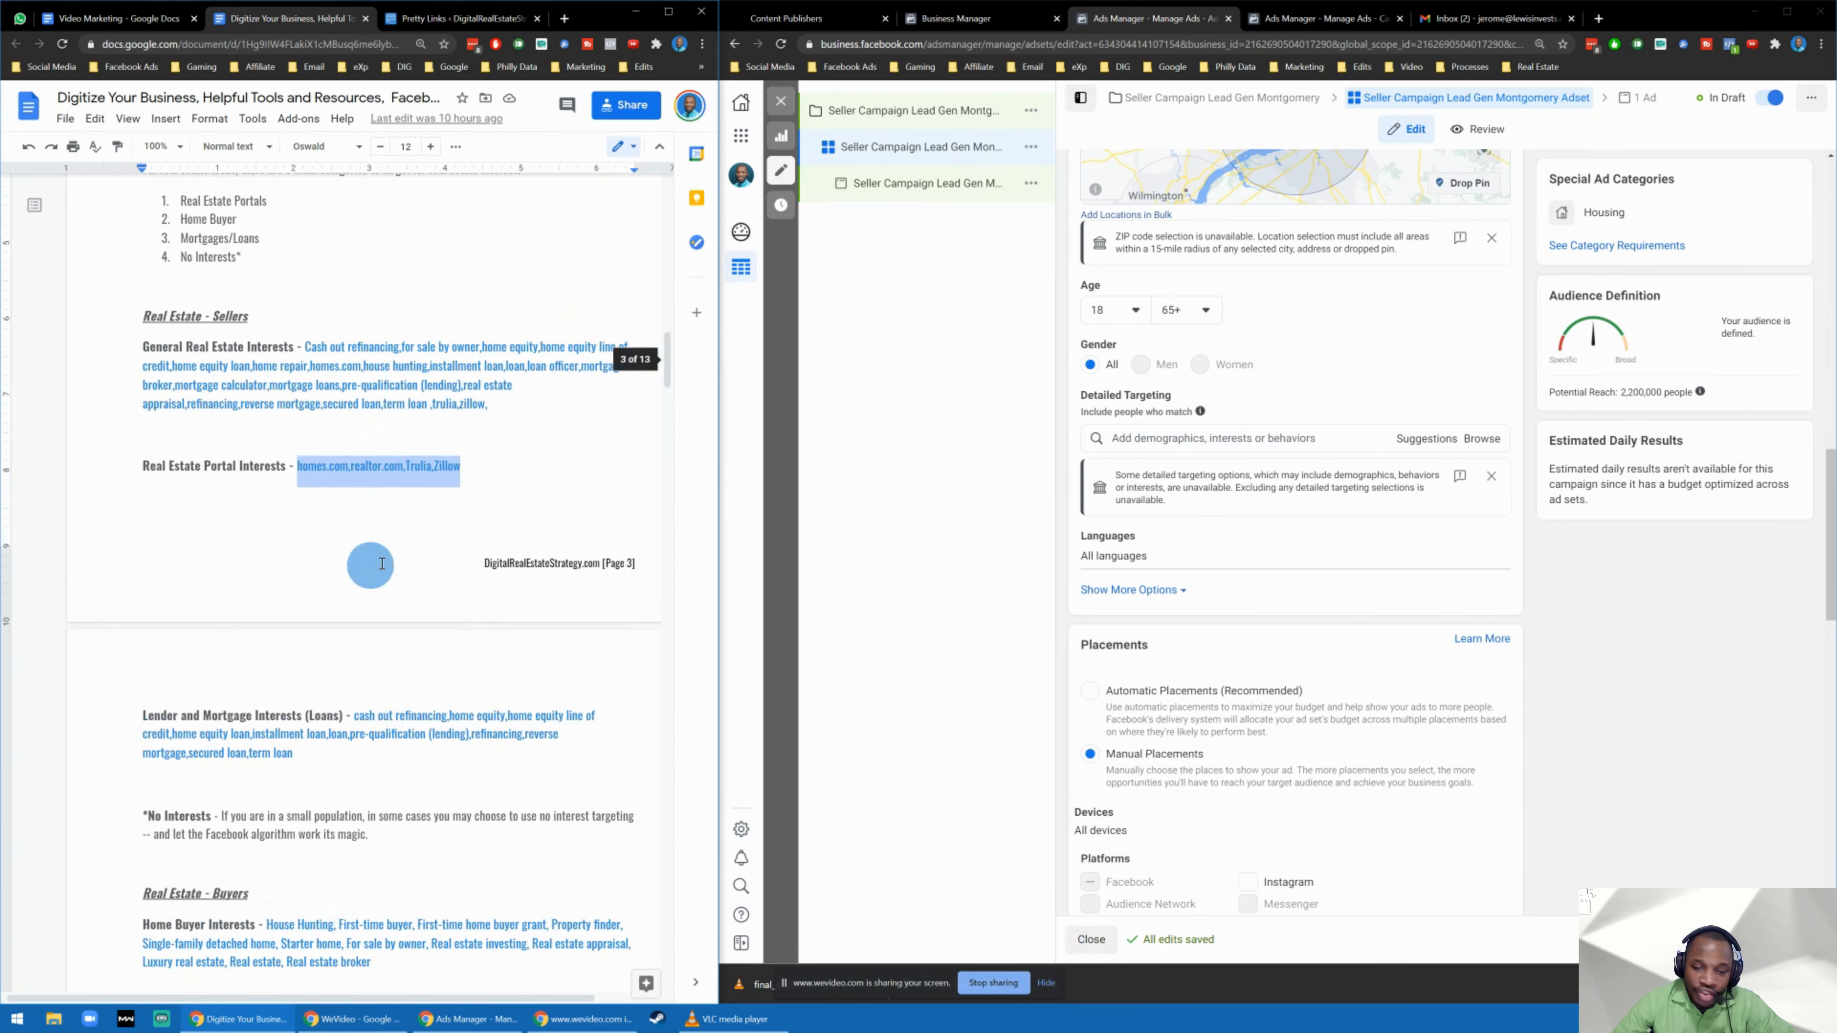
{"action": "scroll", "coordinate": [1059, 452], "scroll_direction": "down", "scroll_amount": 1}
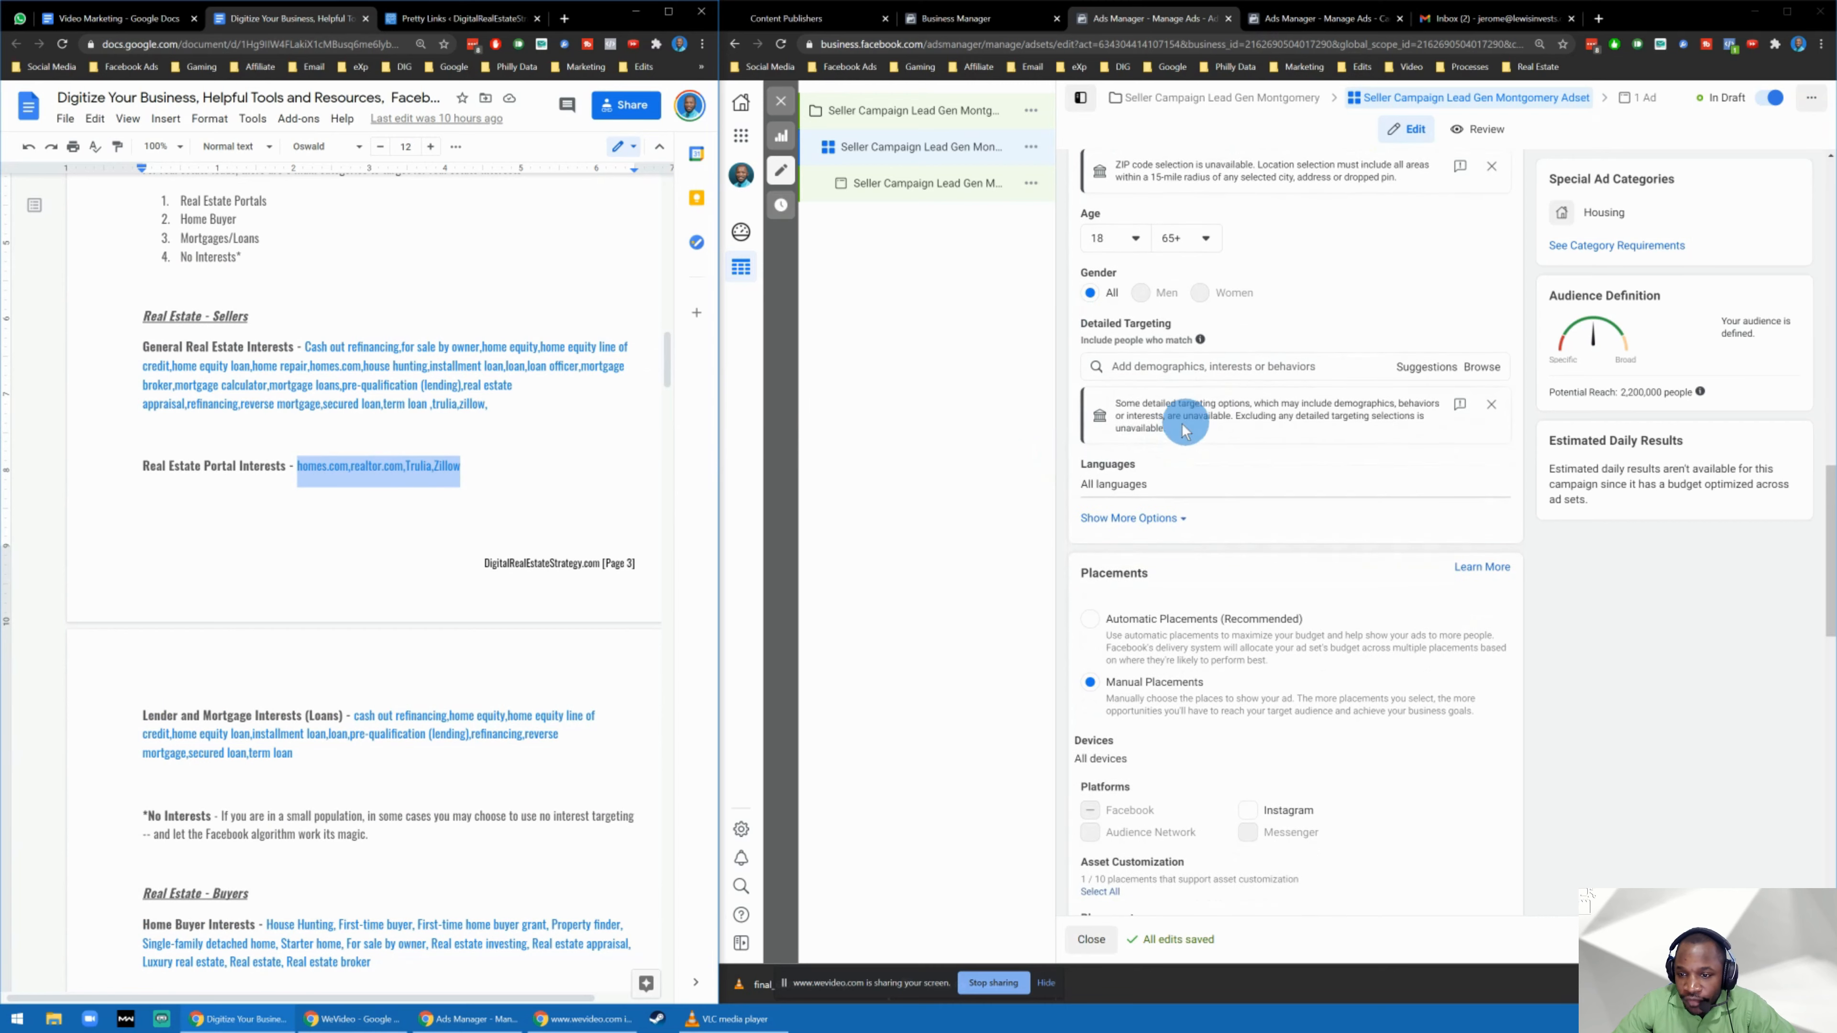
Copy the Home Buyer Interests list, from House Hunting to Real estate broker, under Real Estate - Buyers in the document.
{"action": "scroll", "coordinate": [334, 467], "scroll_direction": "down", "scroll_amount": 5}
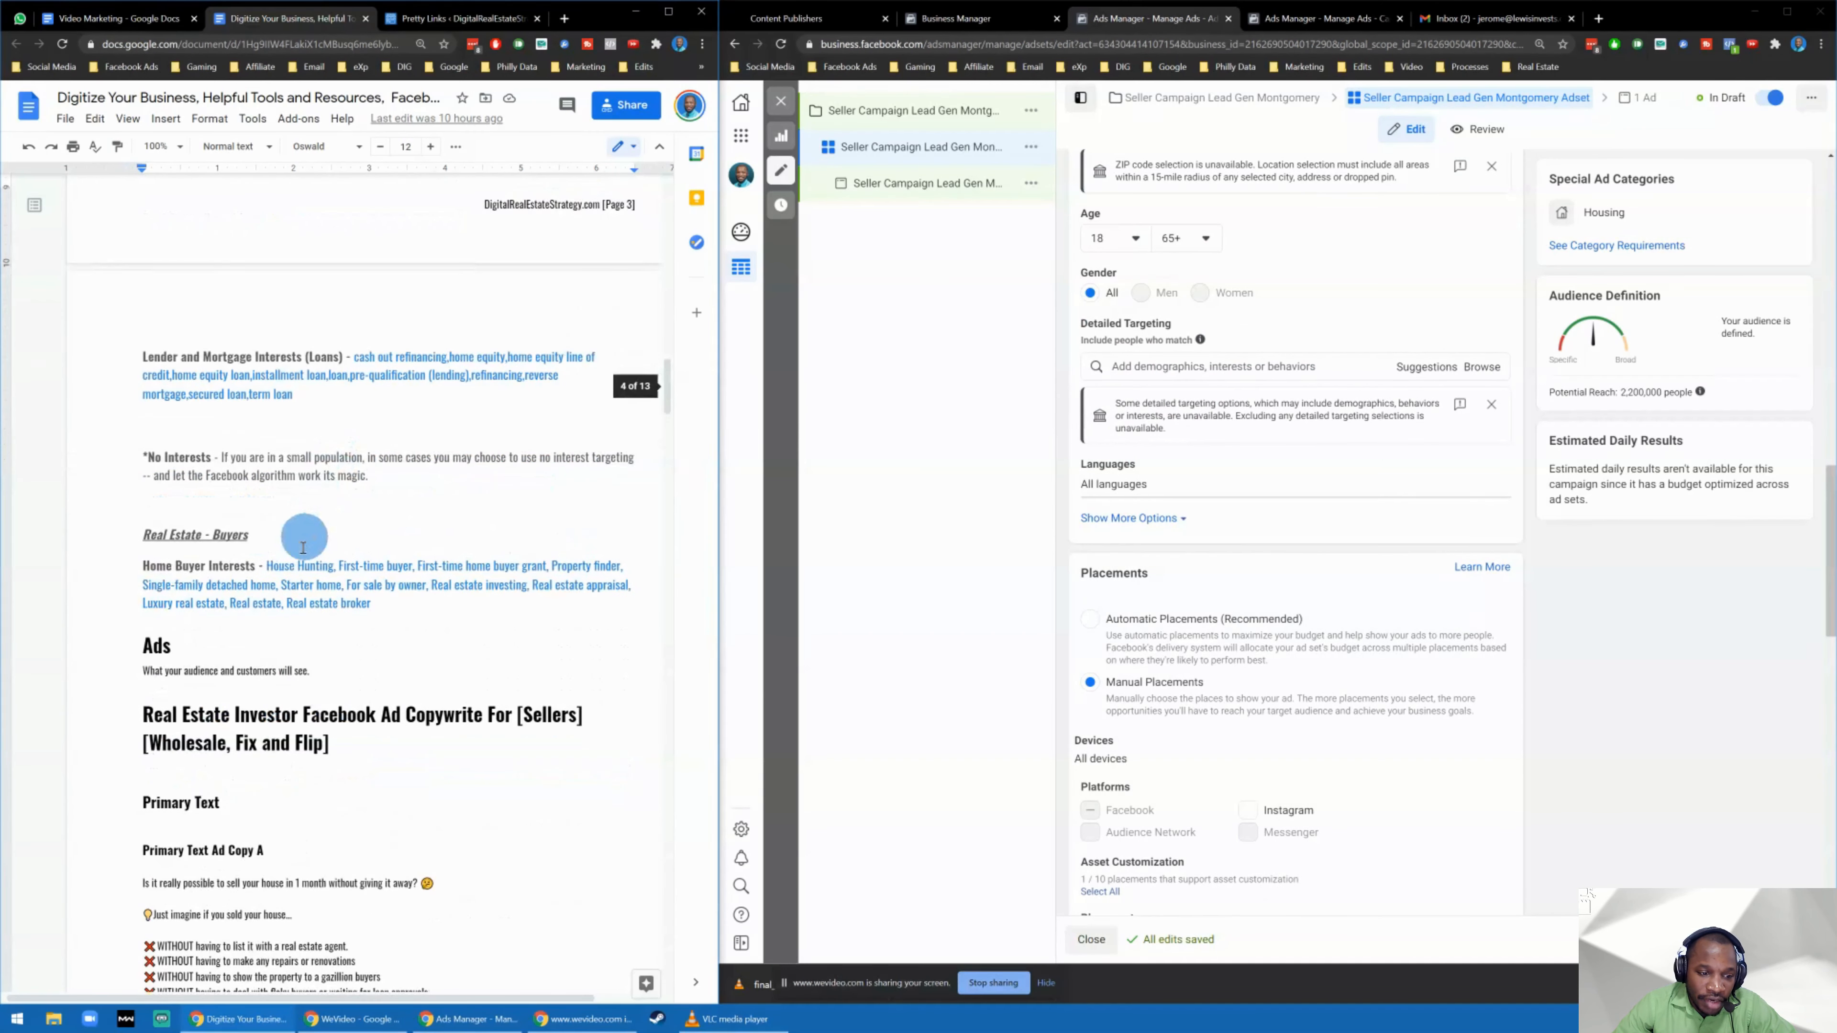
{"action": "left_click_drag", "start_coordinate": [268, 565], "coordinate": [390, 606]}
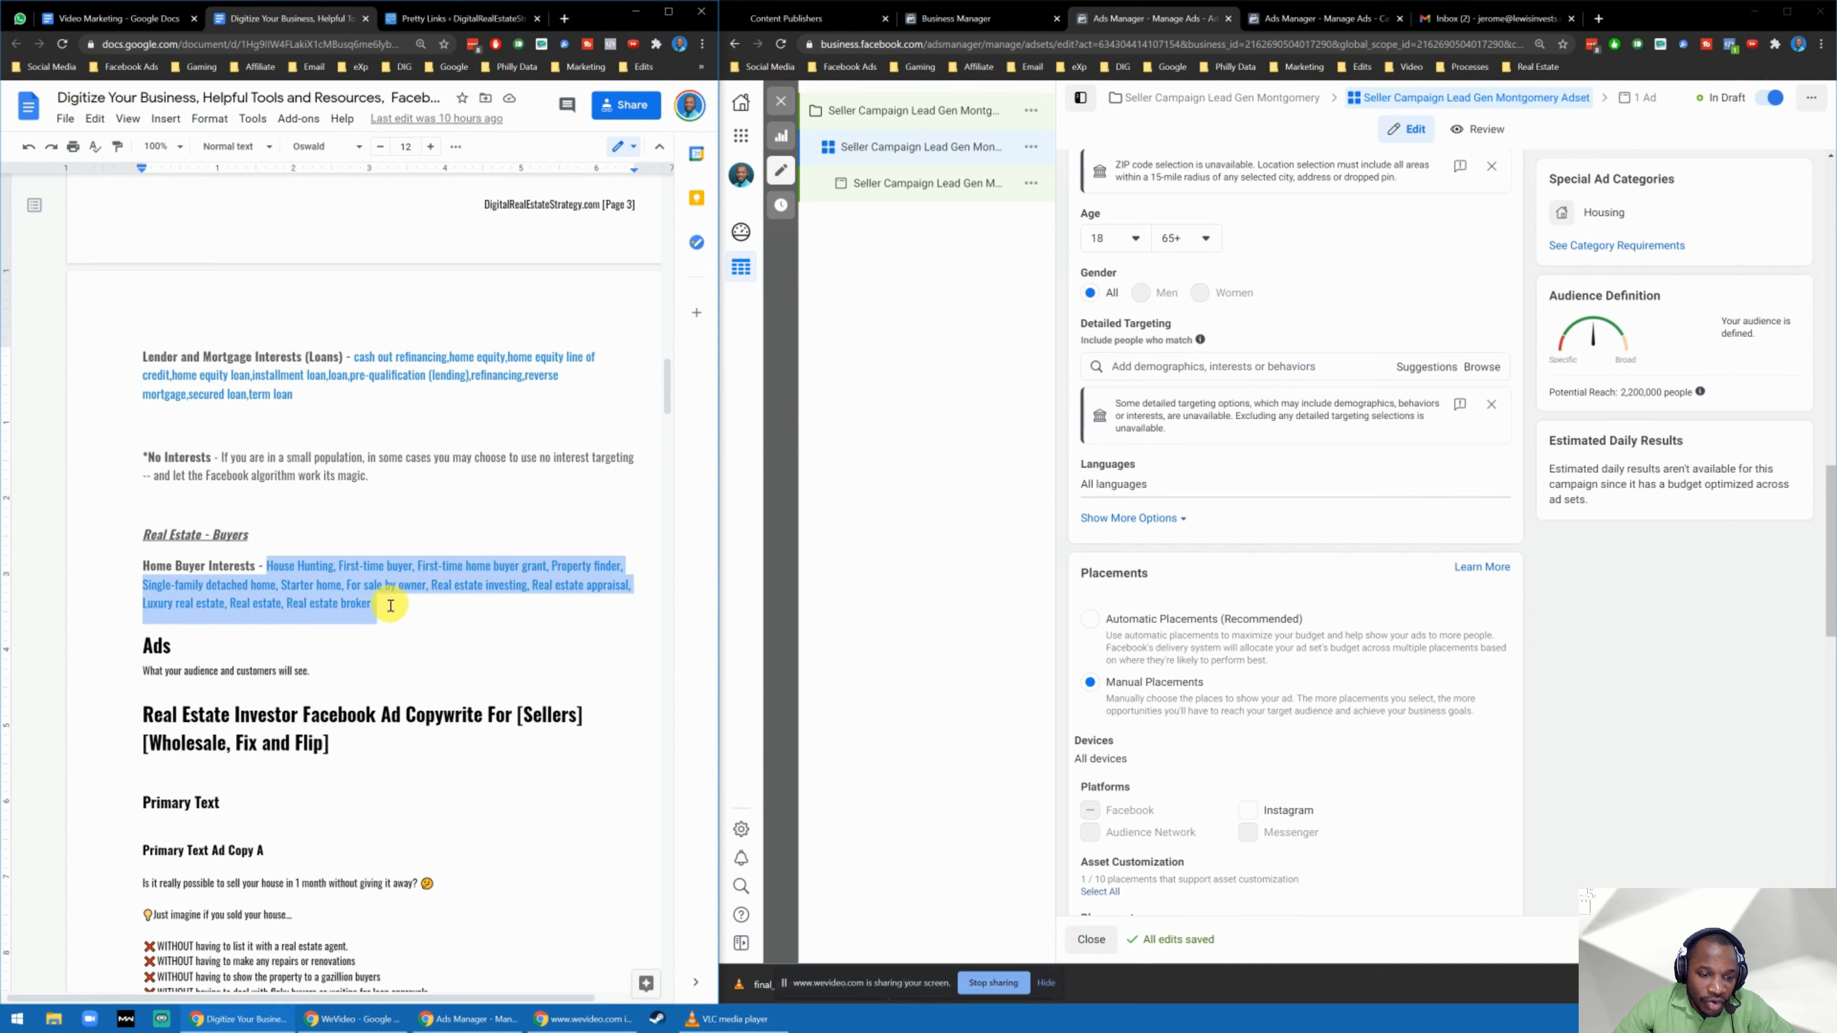
{"action": "right_click", "coordinate": [369, 593]}
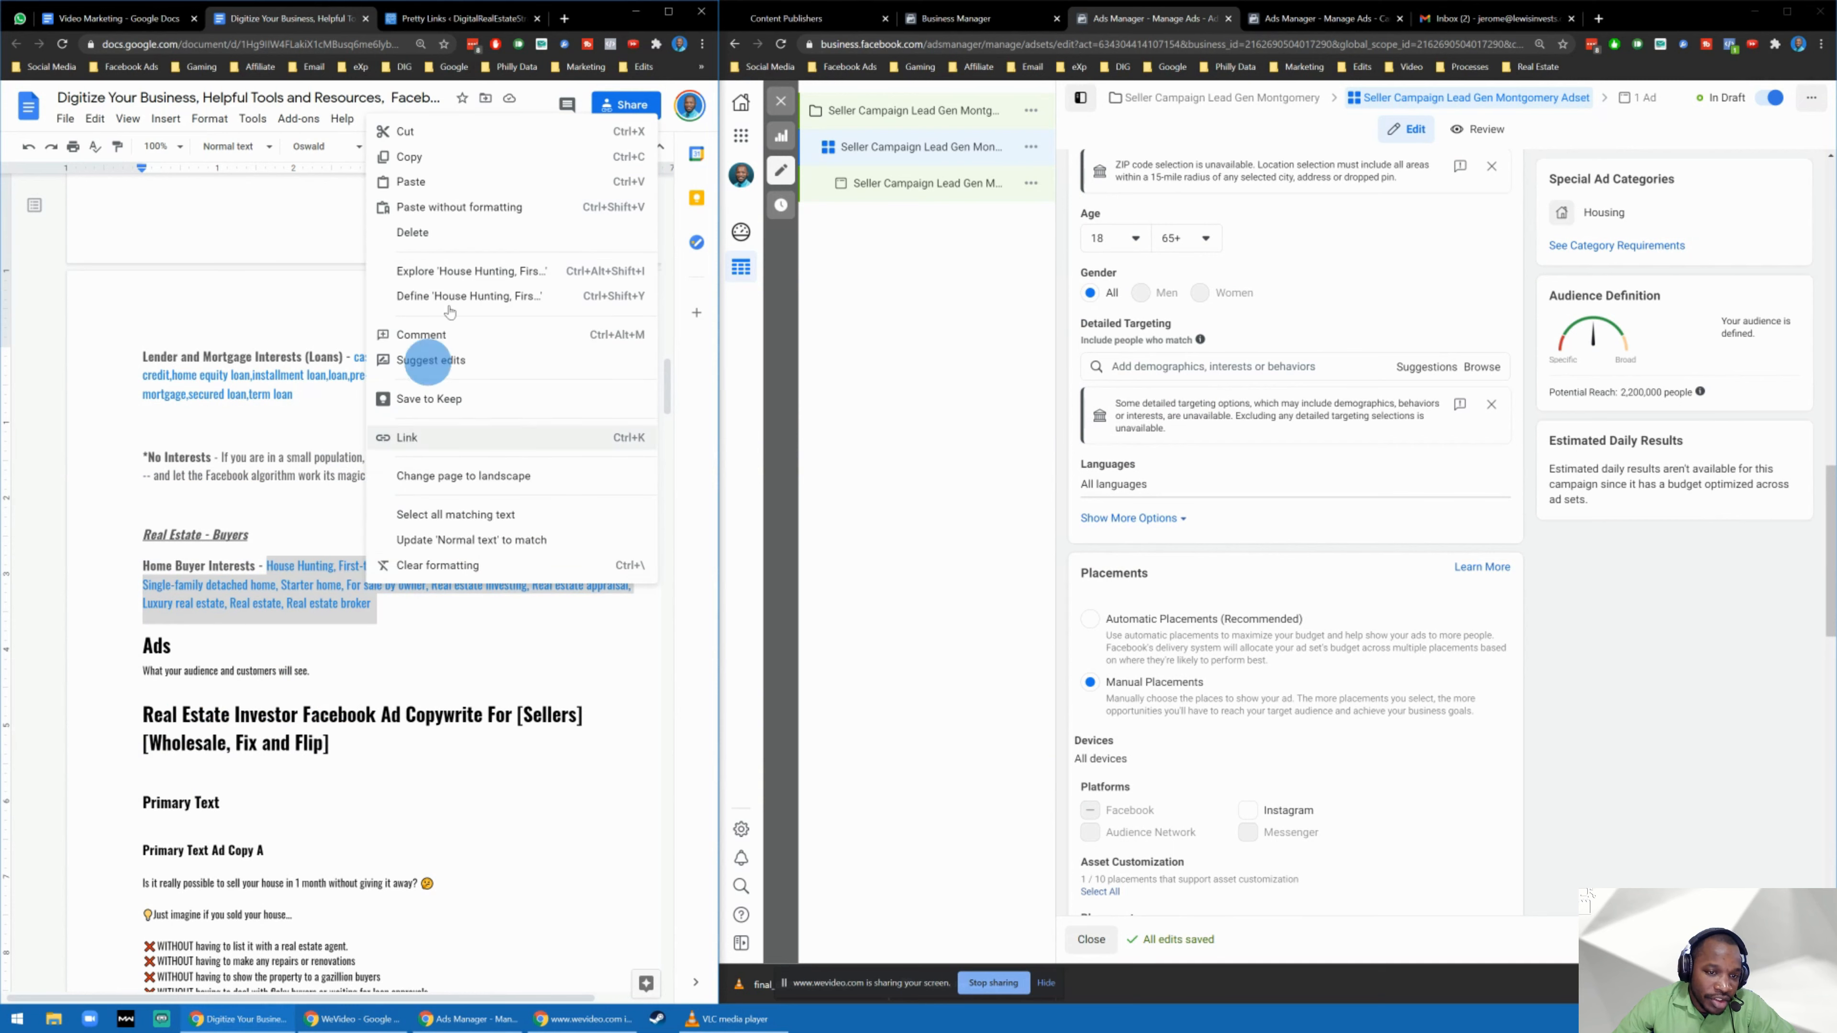
{"action": "left_click", "coordinate": [439, 165]}
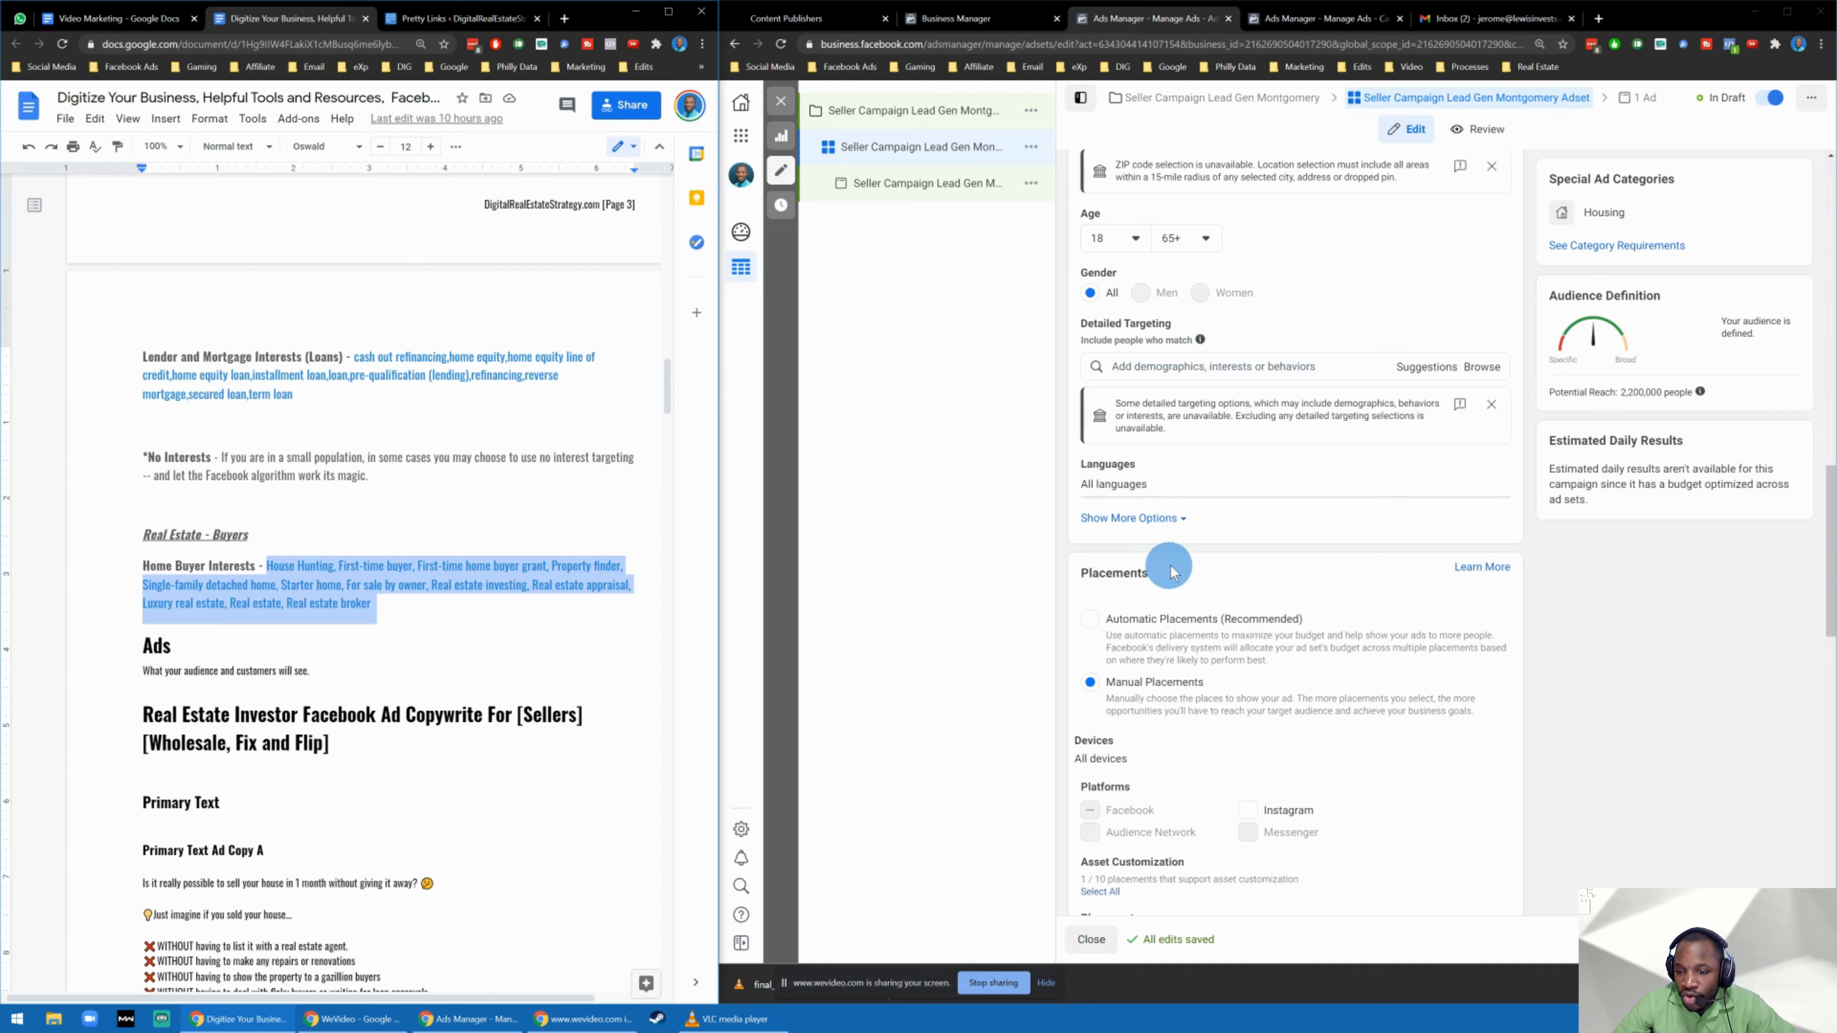
Switch to Ads Manager and paste the copied home buyer interests into the ad set's detailed targeting, closing the search results.
{"action": "scroll", "coordinate": [1169, 572], "scroll_direction": "up", "scroll_amount": 3}
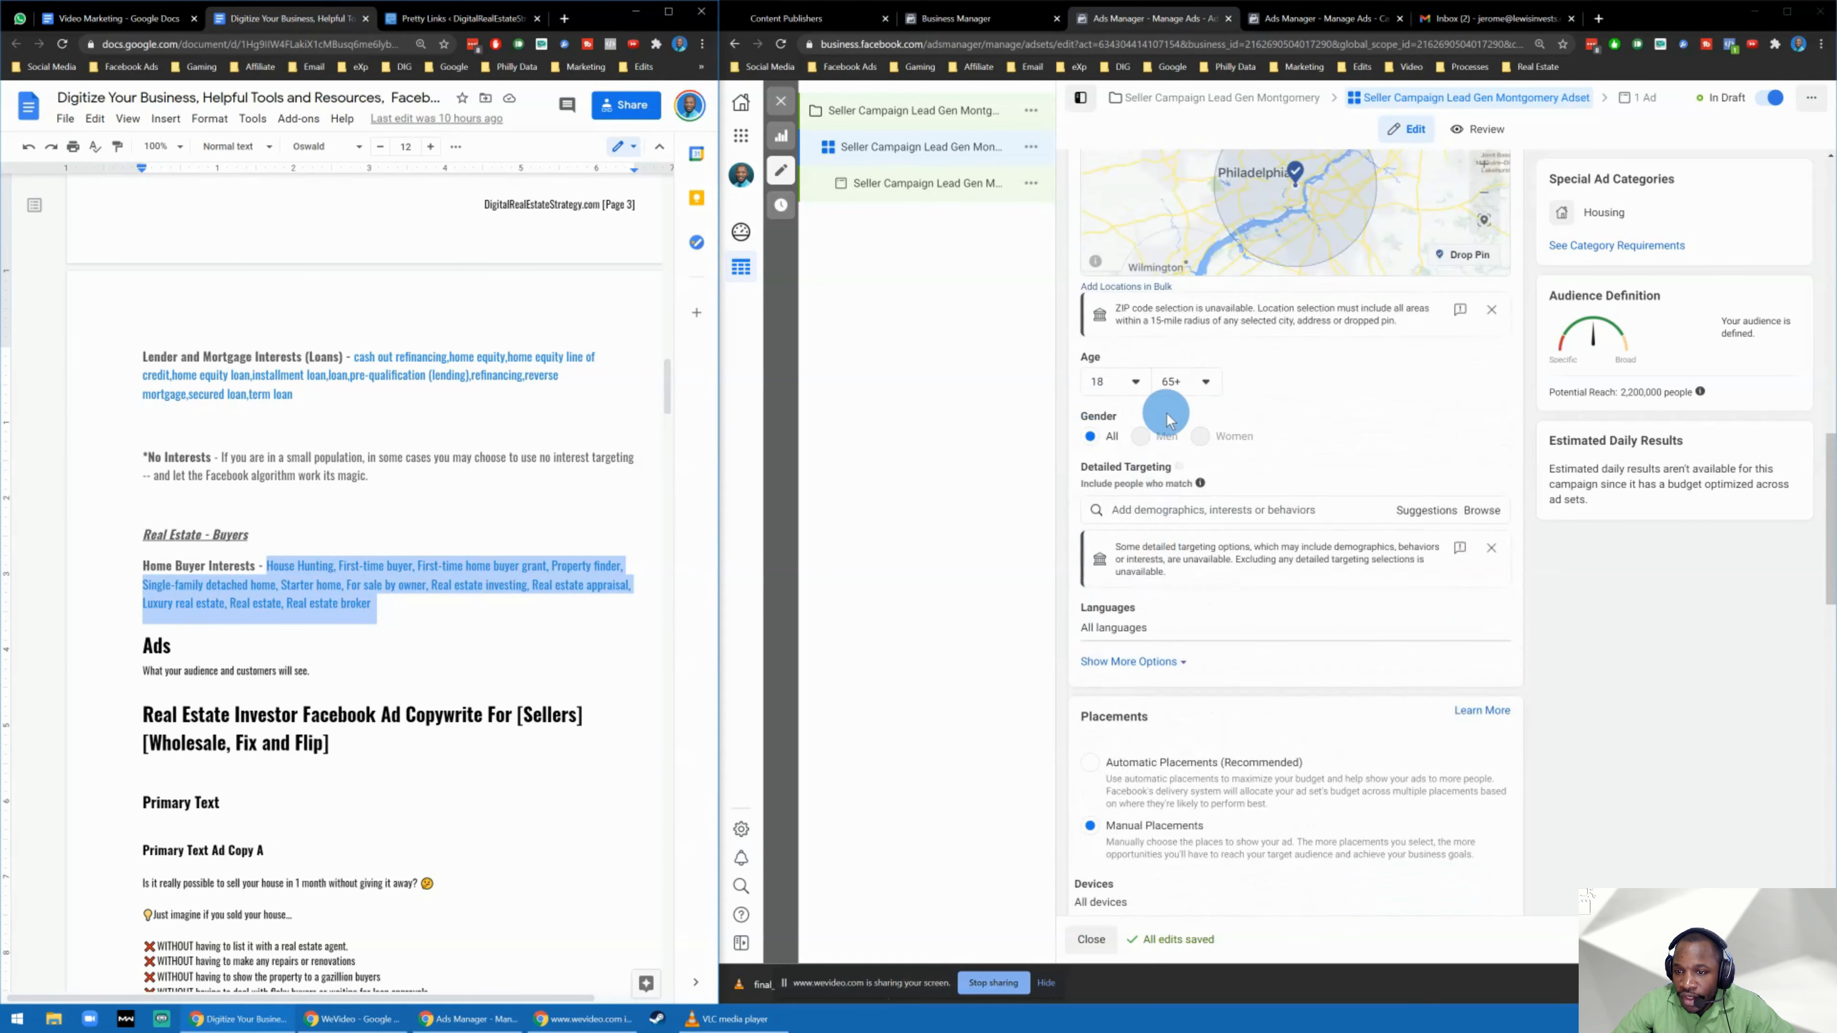
{"action": "scroll", "coordinate": [1169, 419], "scroll_direction": "up", "scroll_amount": 3}
{"action": "left_click", "coordinate": [1212, 654]}
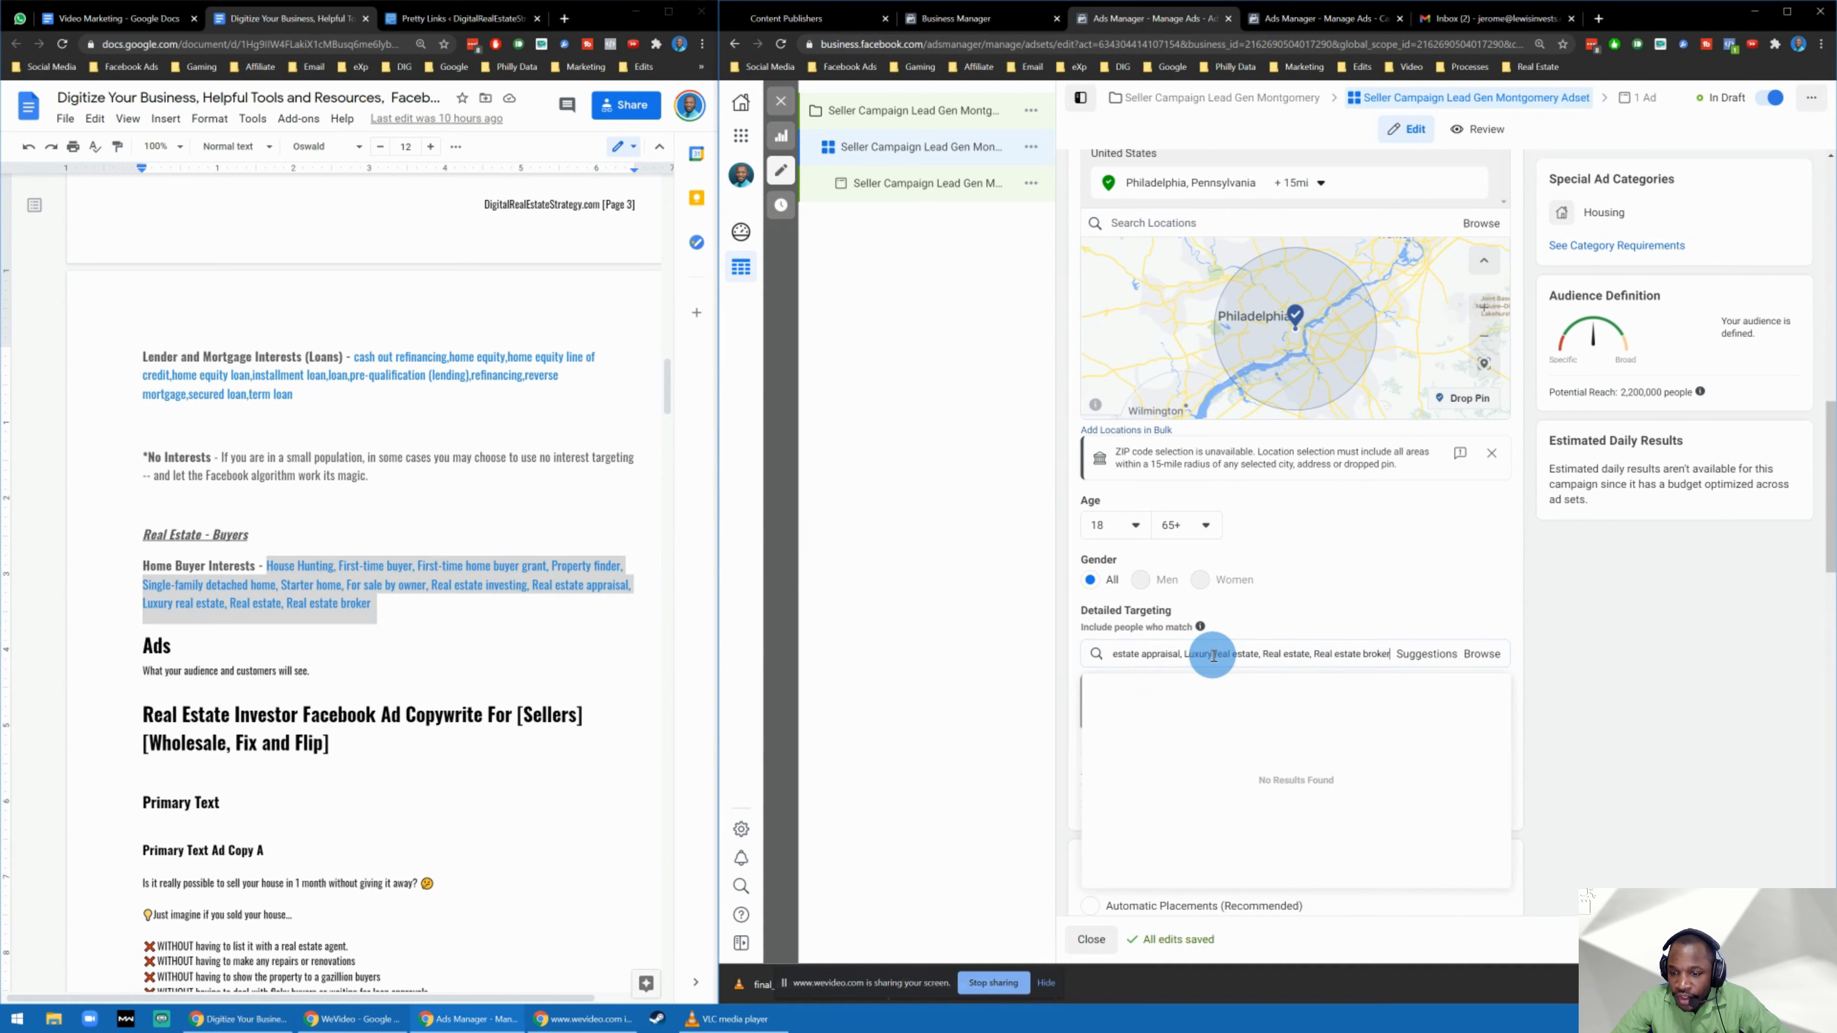
{"action": "key", "text": "ctrl+v"}
{"action": "scroll", "coordinate": [1360, 576], "scroll_direction": "down", "scroll_amount": 8}
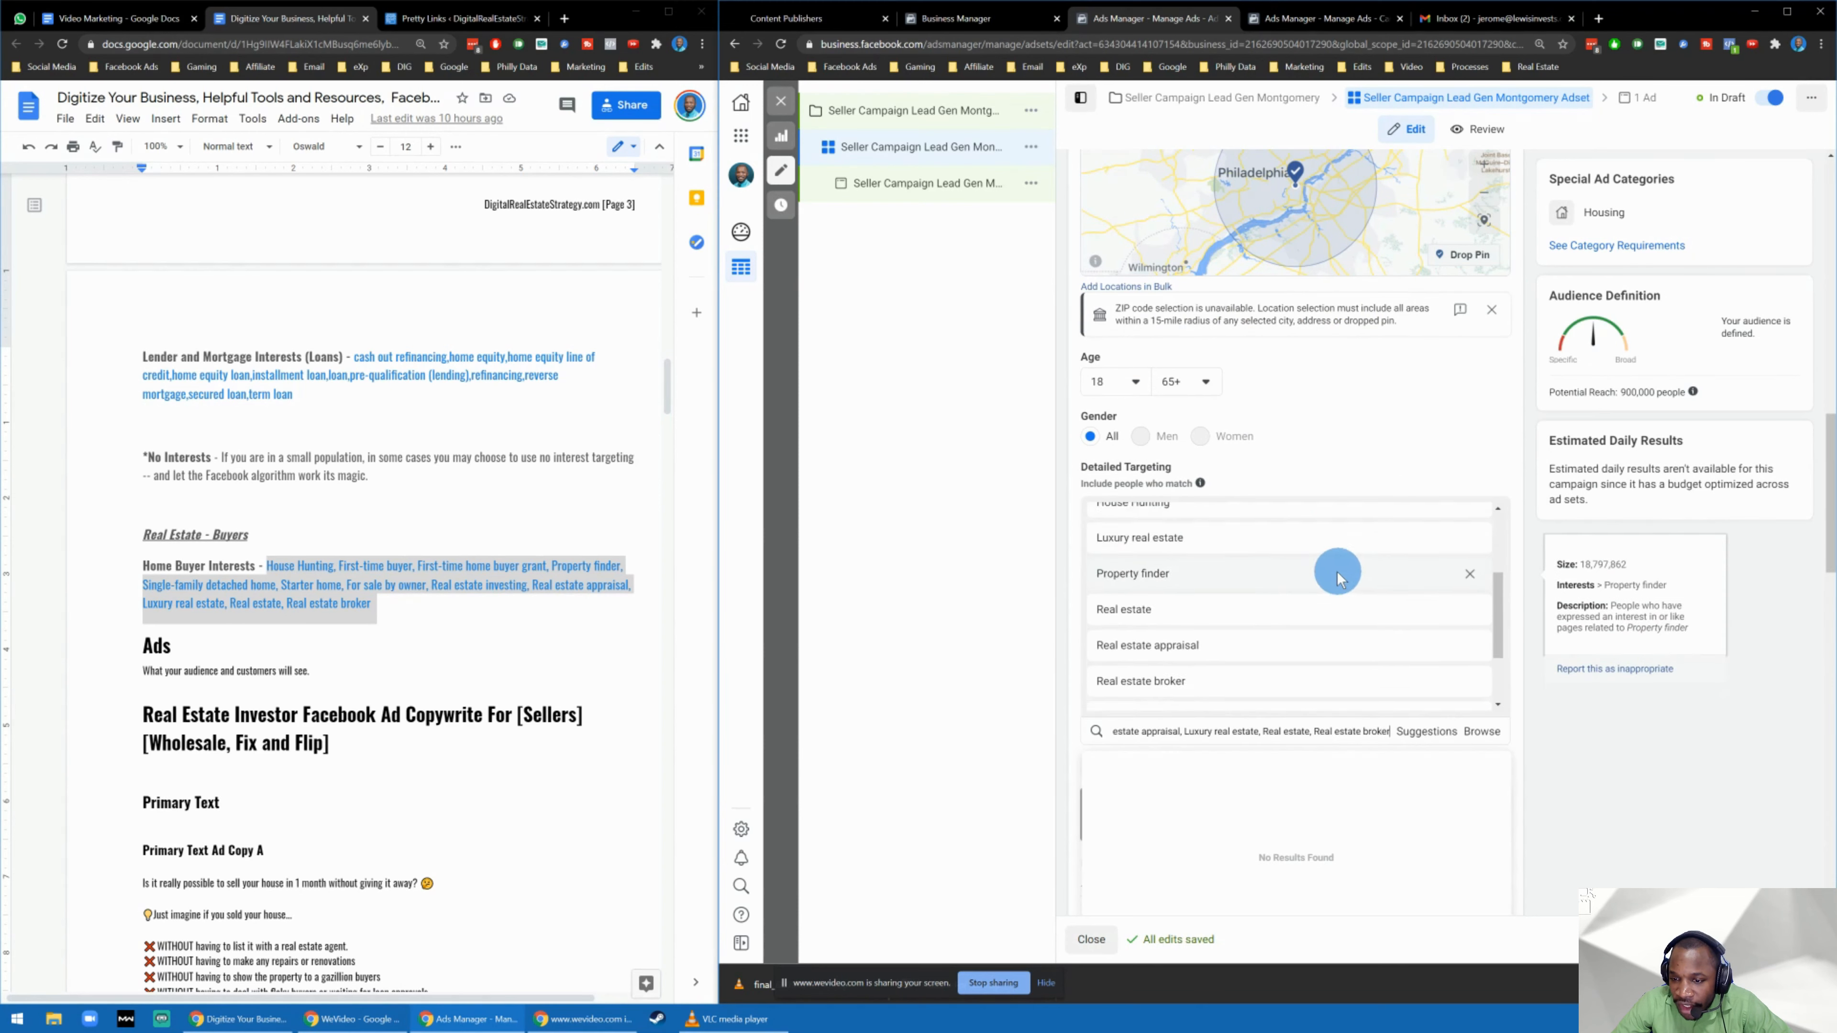
{"action": "scroll", "coordinate": [1271, 452], "scroll_direction": "up", "scroll_amount": 3}
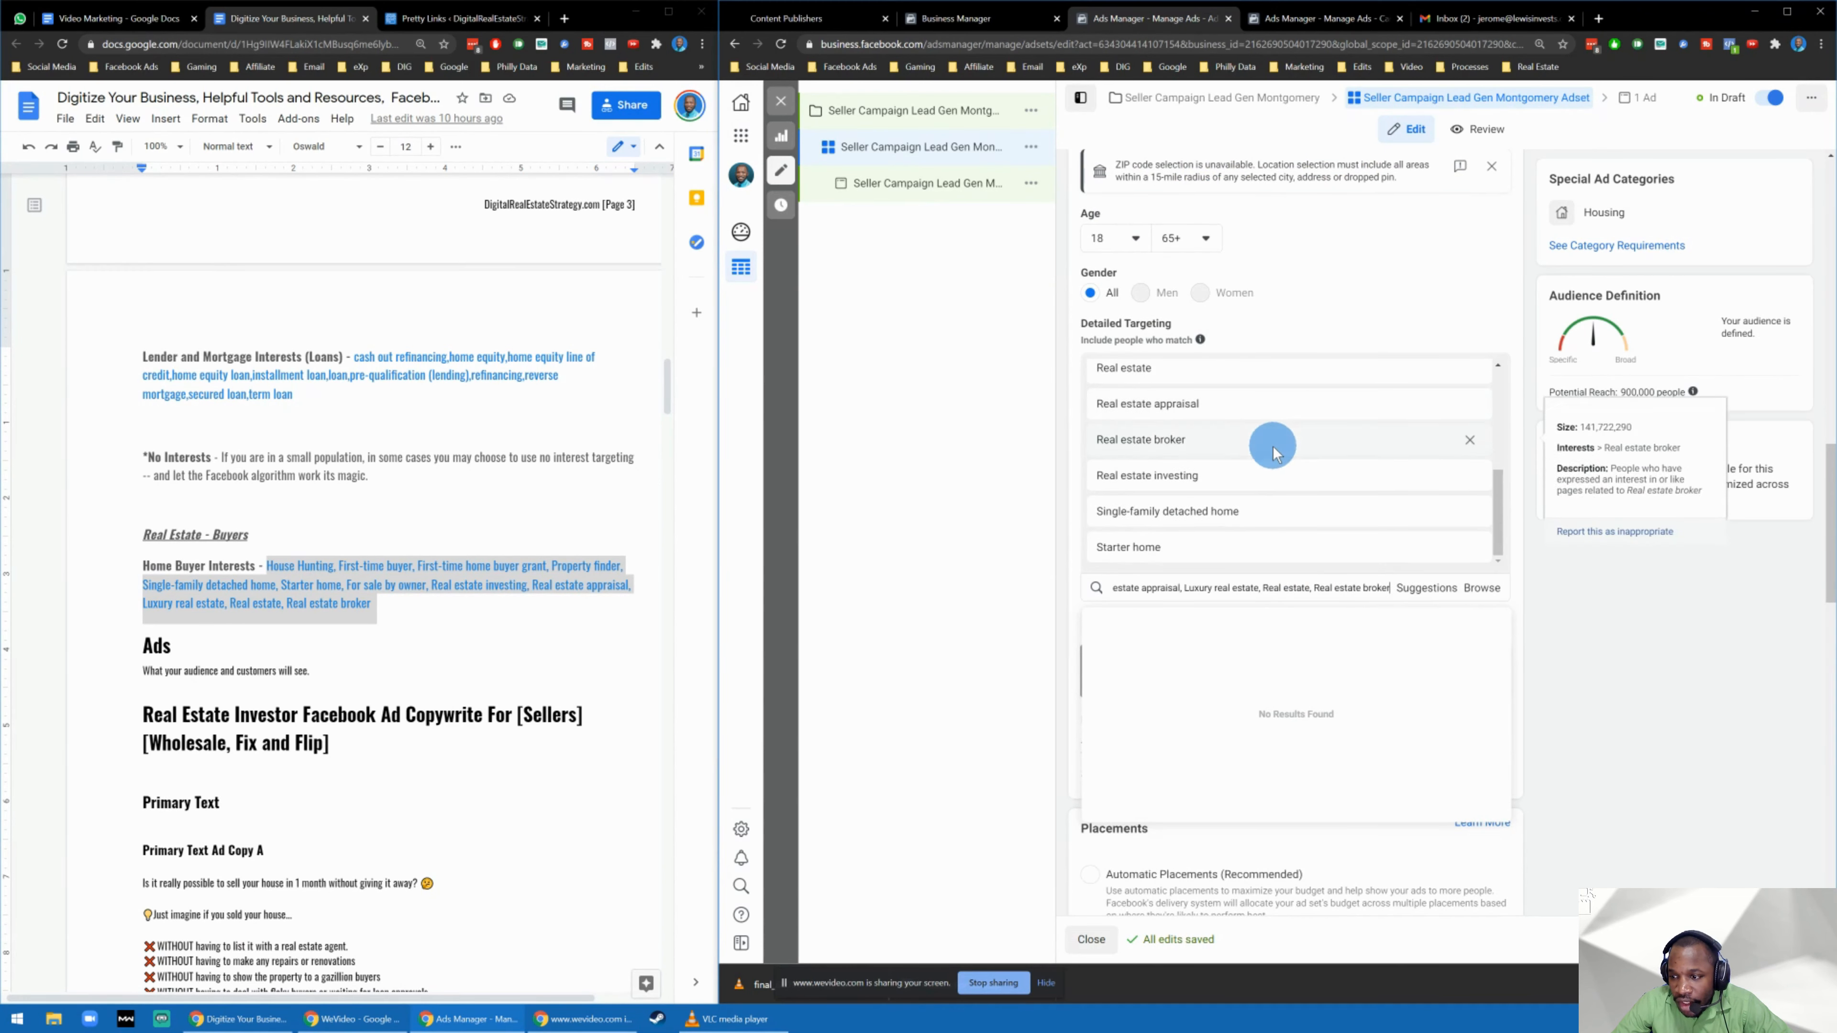
{"action": "left_click", "coordinate": [1641, 749]}
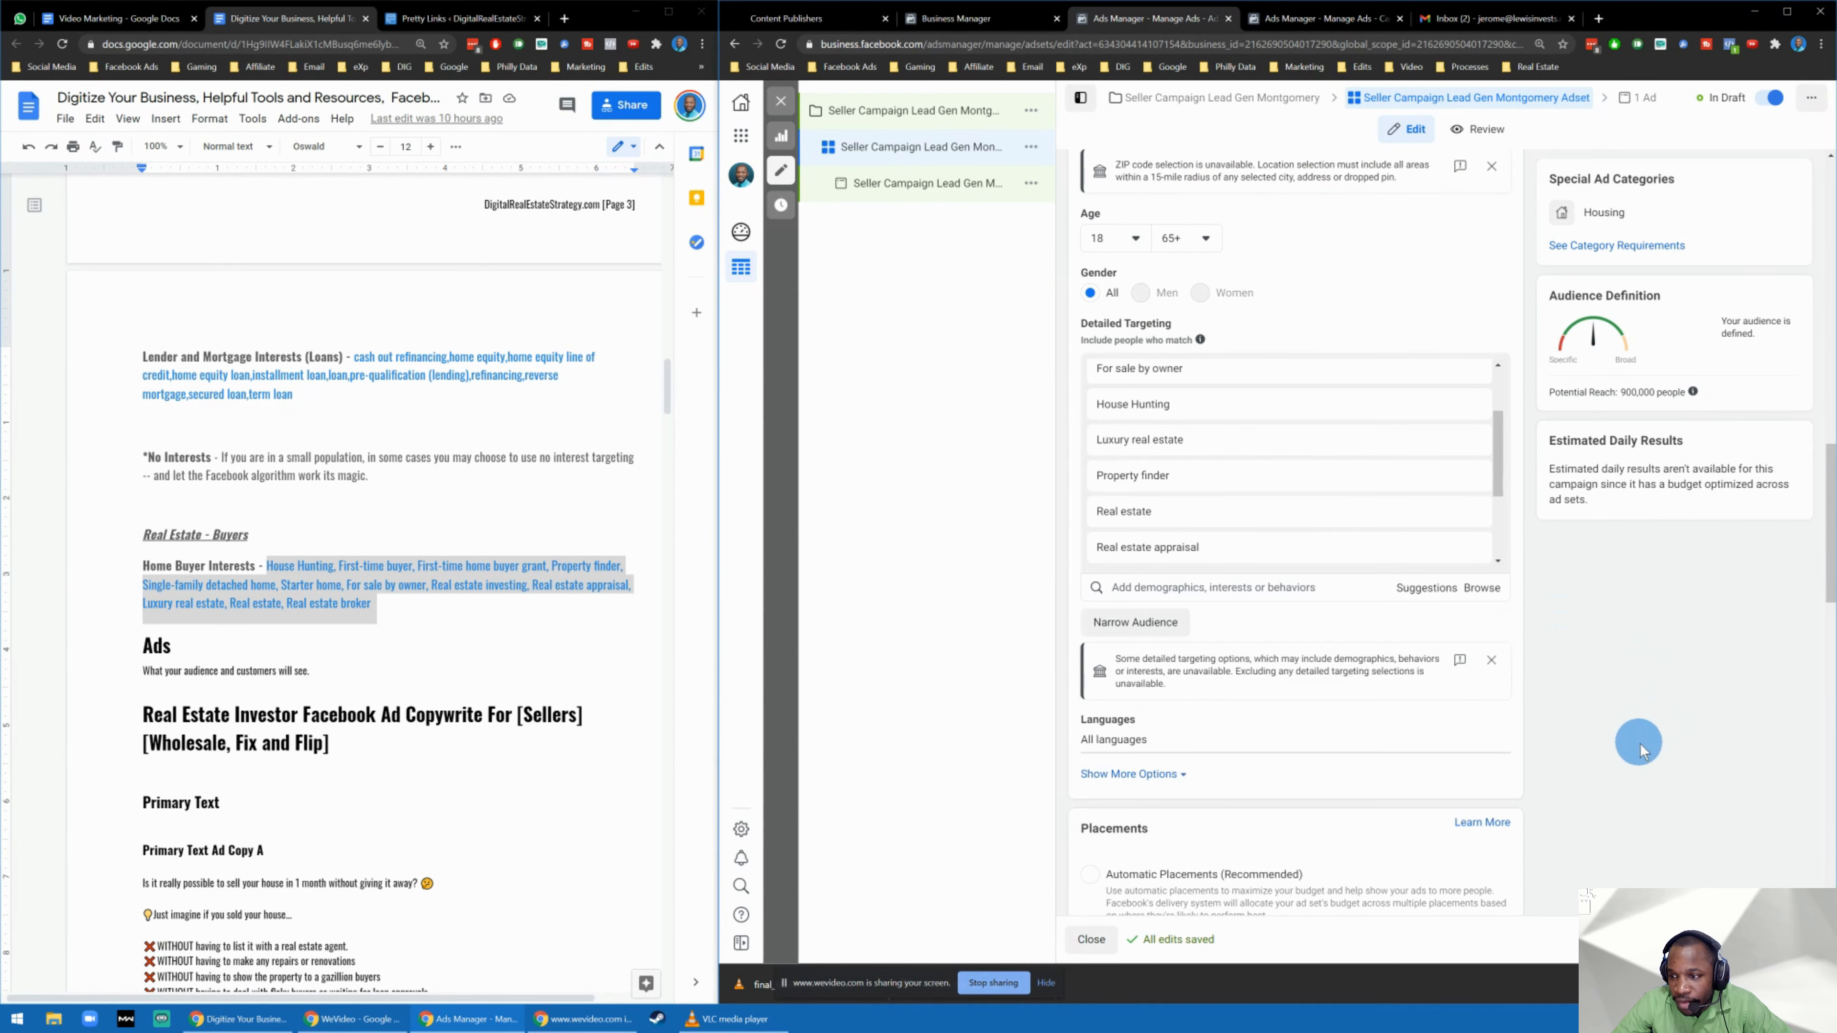
Examine the ad set's audience definition, manual placements and optimization settings, and dismiss the Malwarebytes notification.
{"action": "scroll", "coordinate": [1634, 745], "scroll_direction": "up", "scroll_amount": 2}
{"action": "scroll", "coordinate": [1555, 467], "scroll_direction": "up", "scroll_amount": 2}
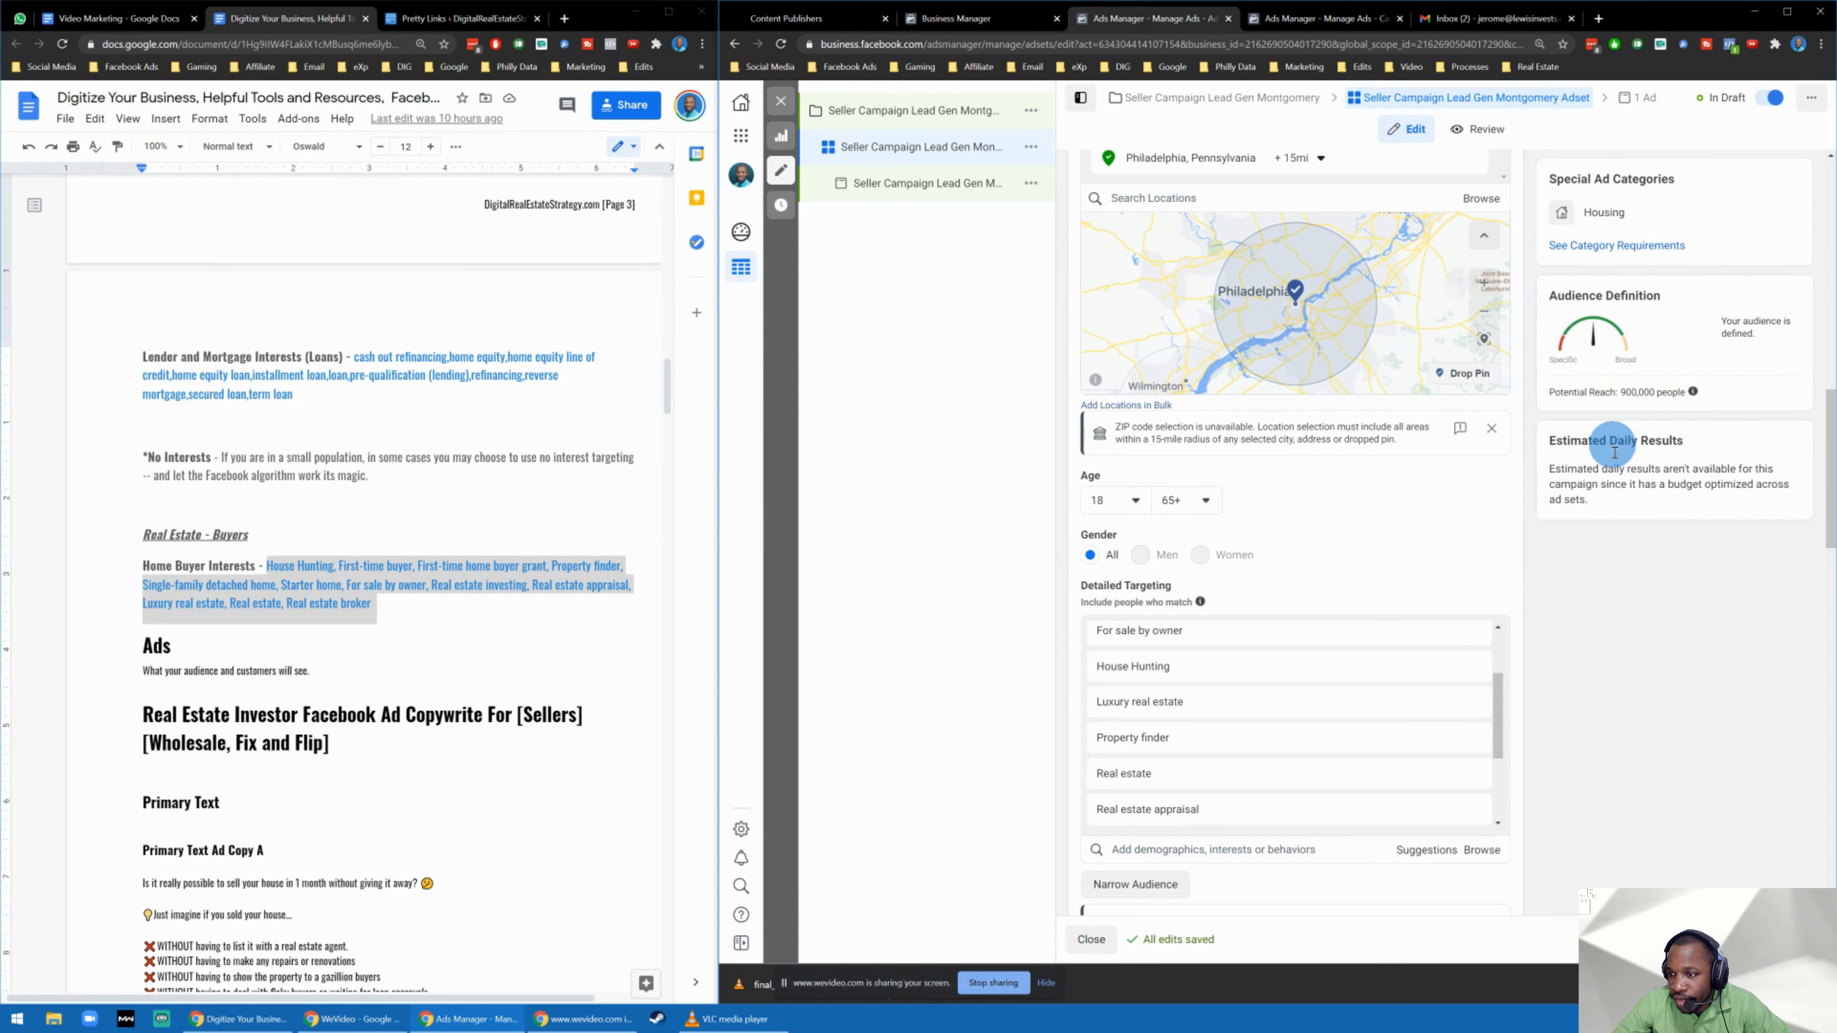
{"action": "scroll", "coordinate": [1620, 443], "scroll_direction": "down", "scroll_amount": 10}
{"action": "scroll", "coordinate": [1550, 526], "scroll_direction": "up", "scroll_amount": 1}
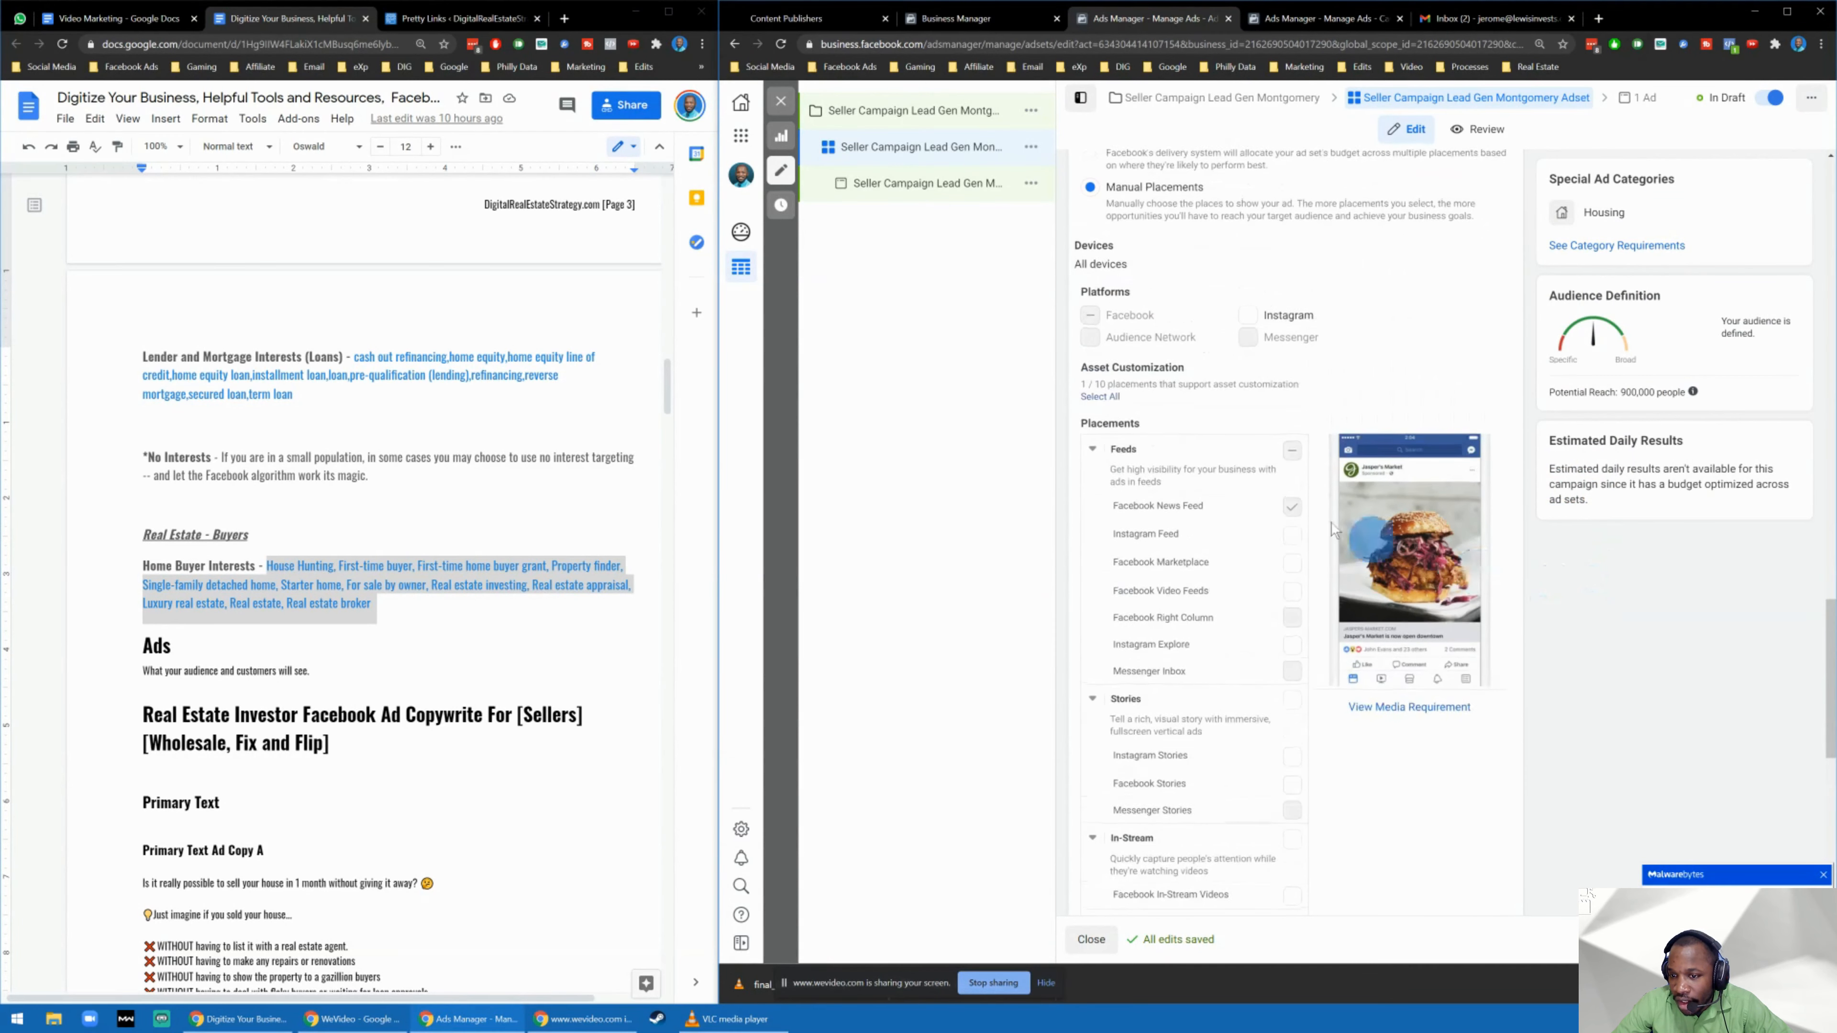
{"action": "scroll", "coordinate": [1218, 443], "scroll_direction": "up", "scroll_amount": 1}
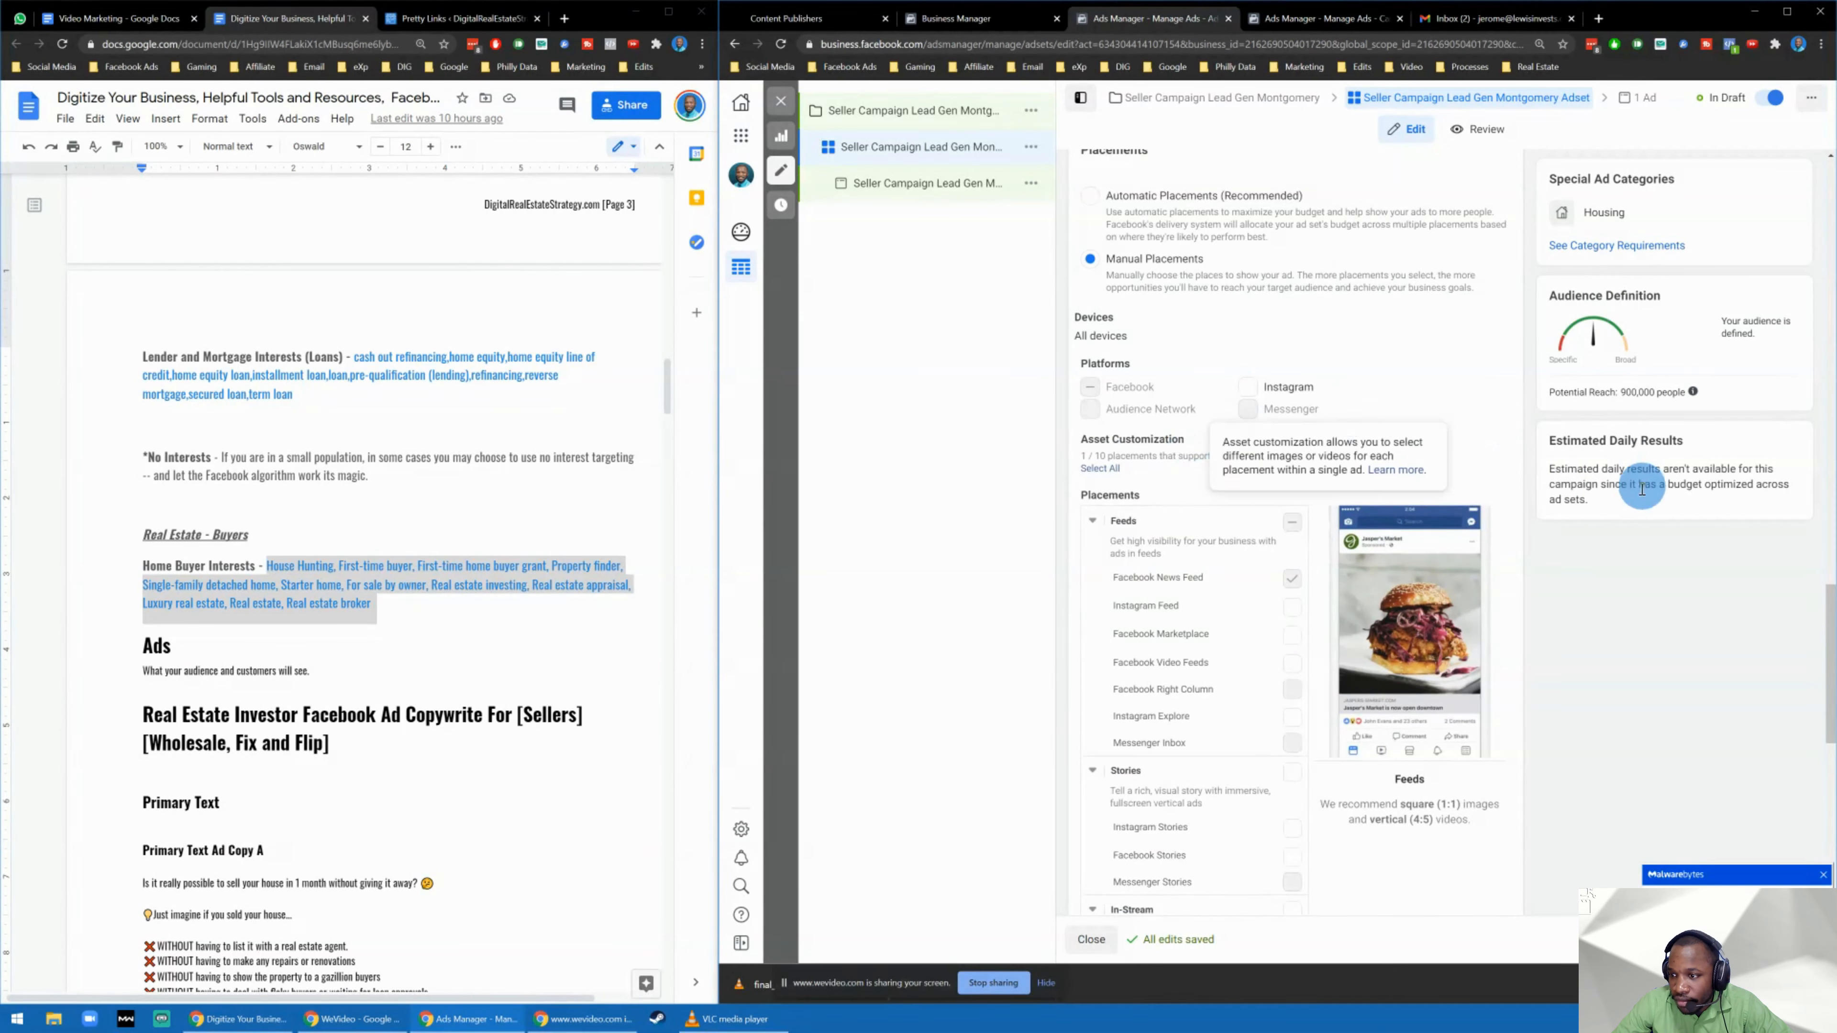
{"action": "scroll", "coordinate": [1395, 521], "scroll_direction": "up", "scroll_amount": 3}
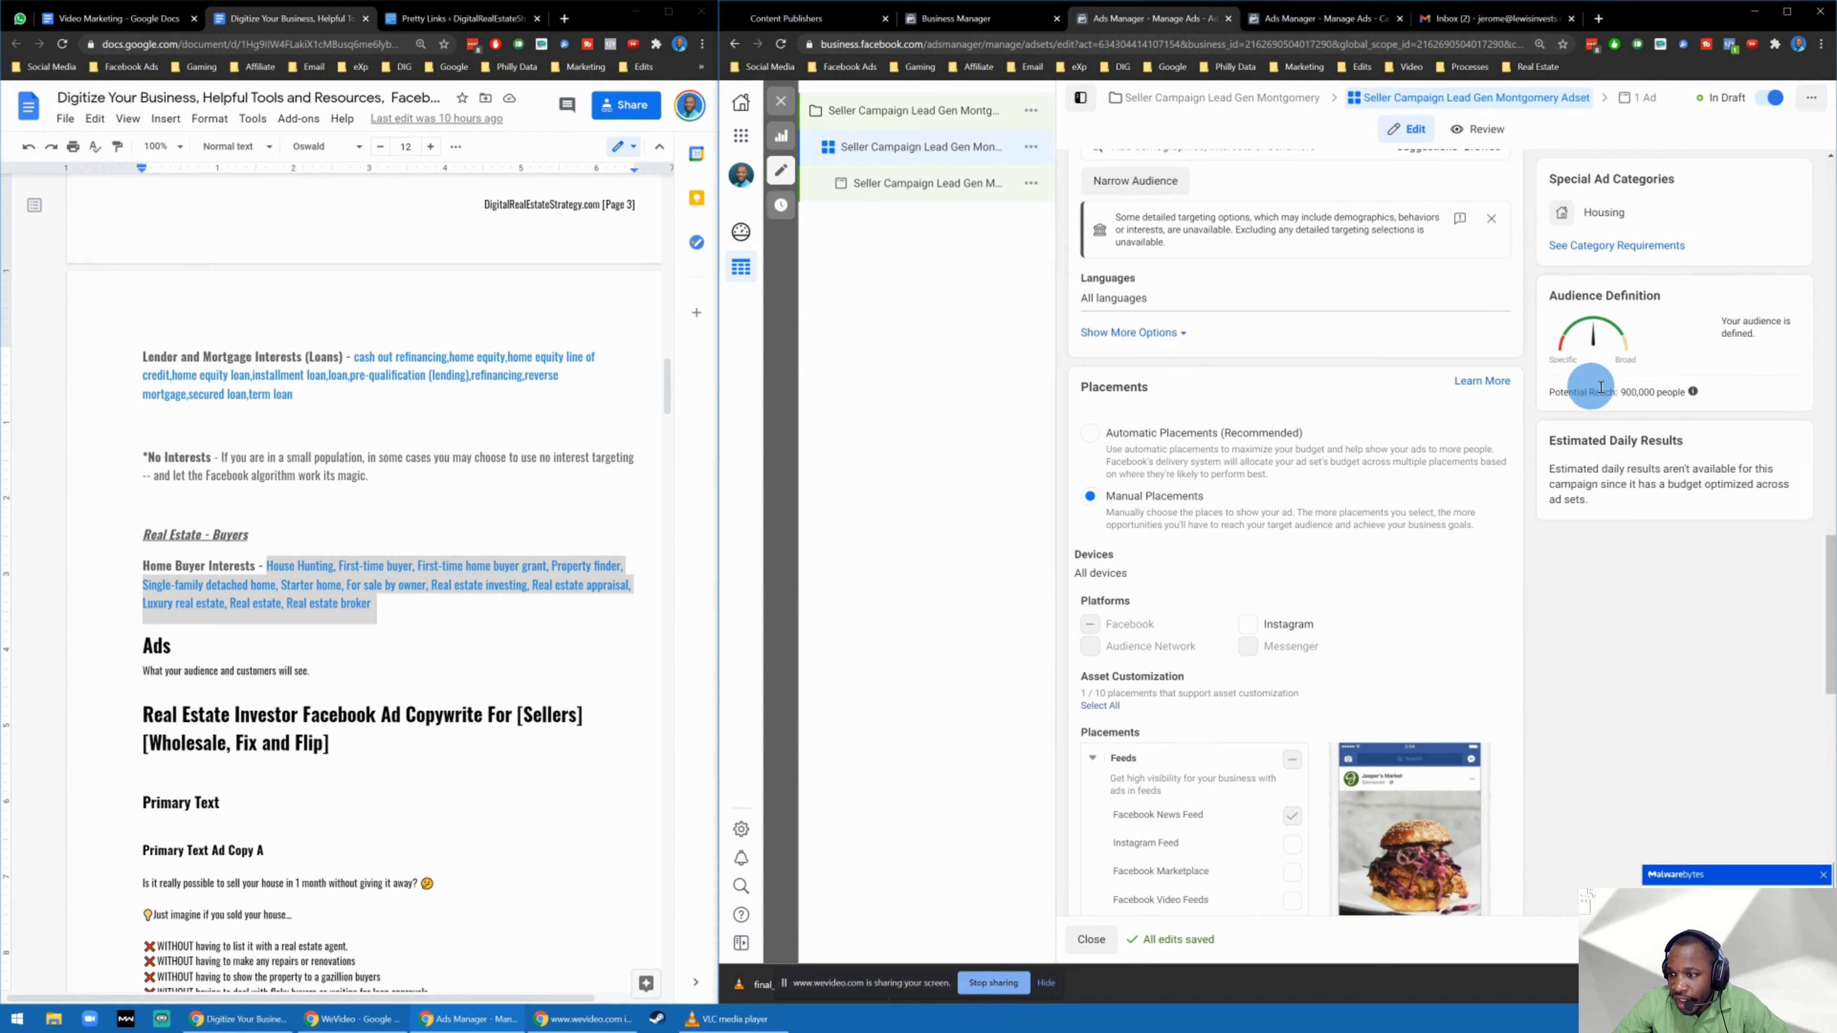
{"action": "scroll", "coordinate": [1180, 430], "scroll_direction": "down", "scroll_amount": 1}
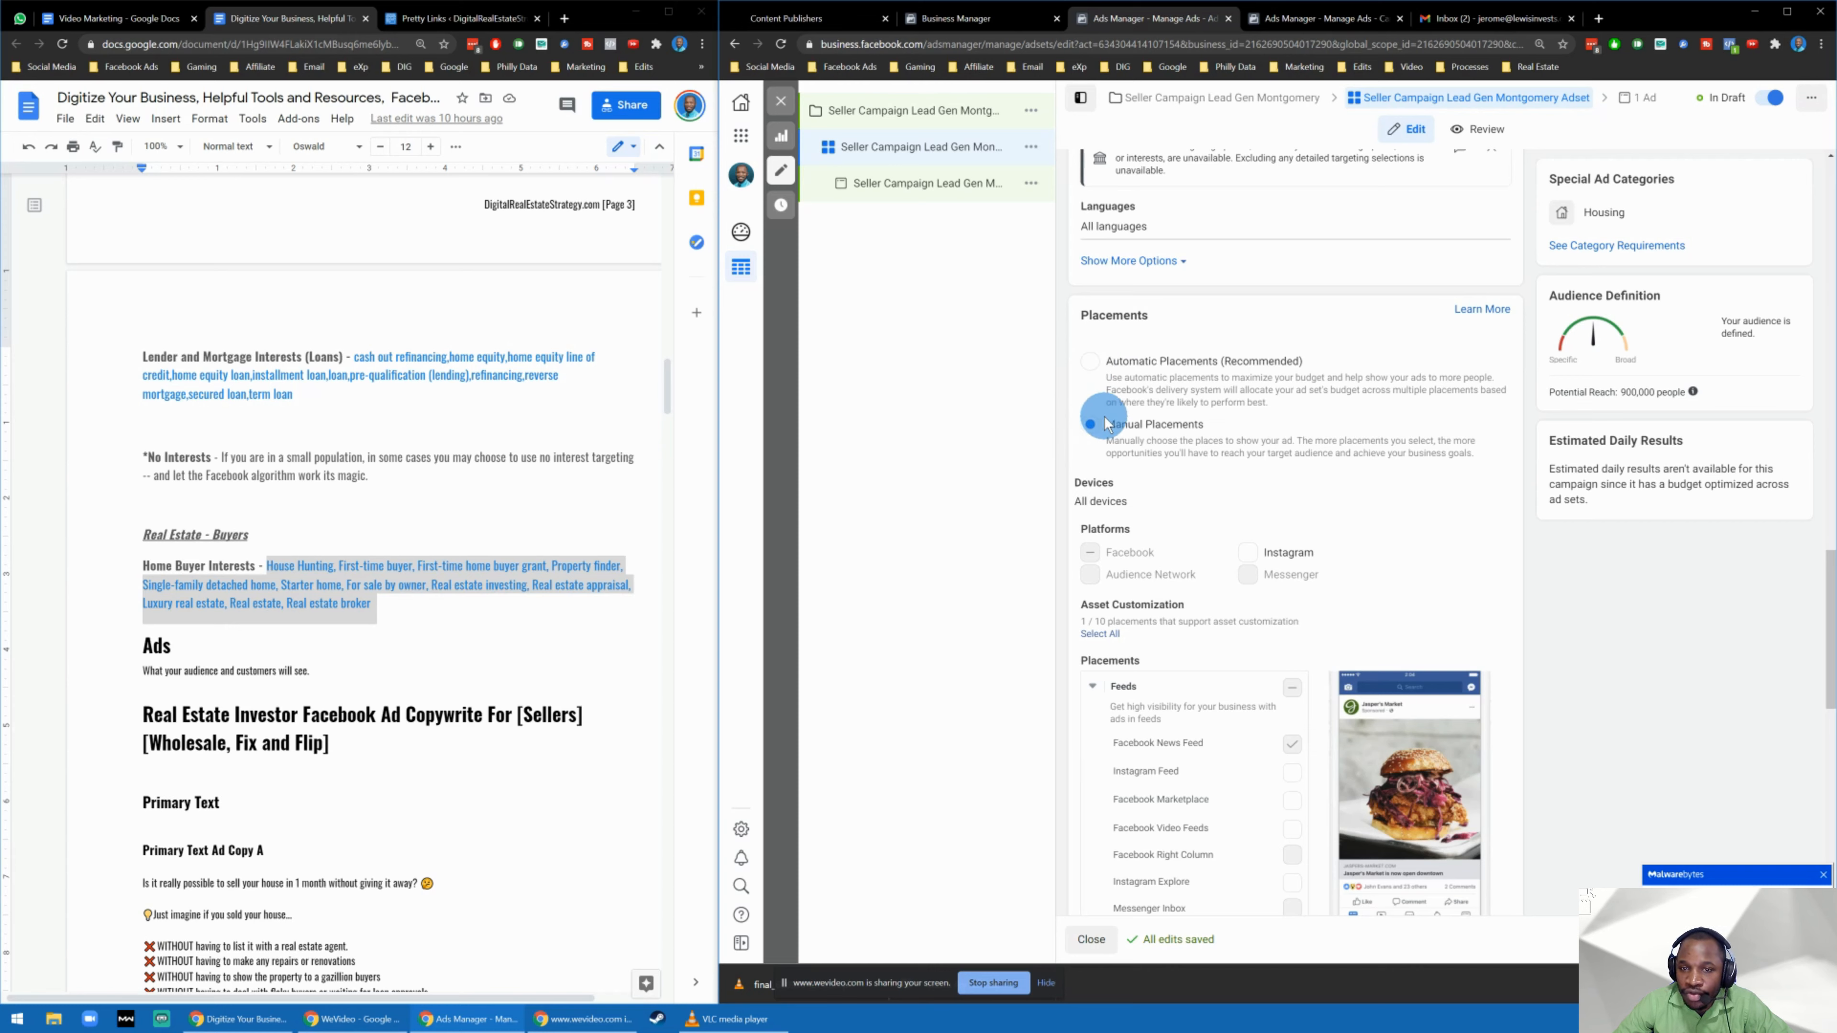
{"action": "scroll", "coordinate": [1142, 411], "scroll_direction": "down", "scroll_amount": 1}
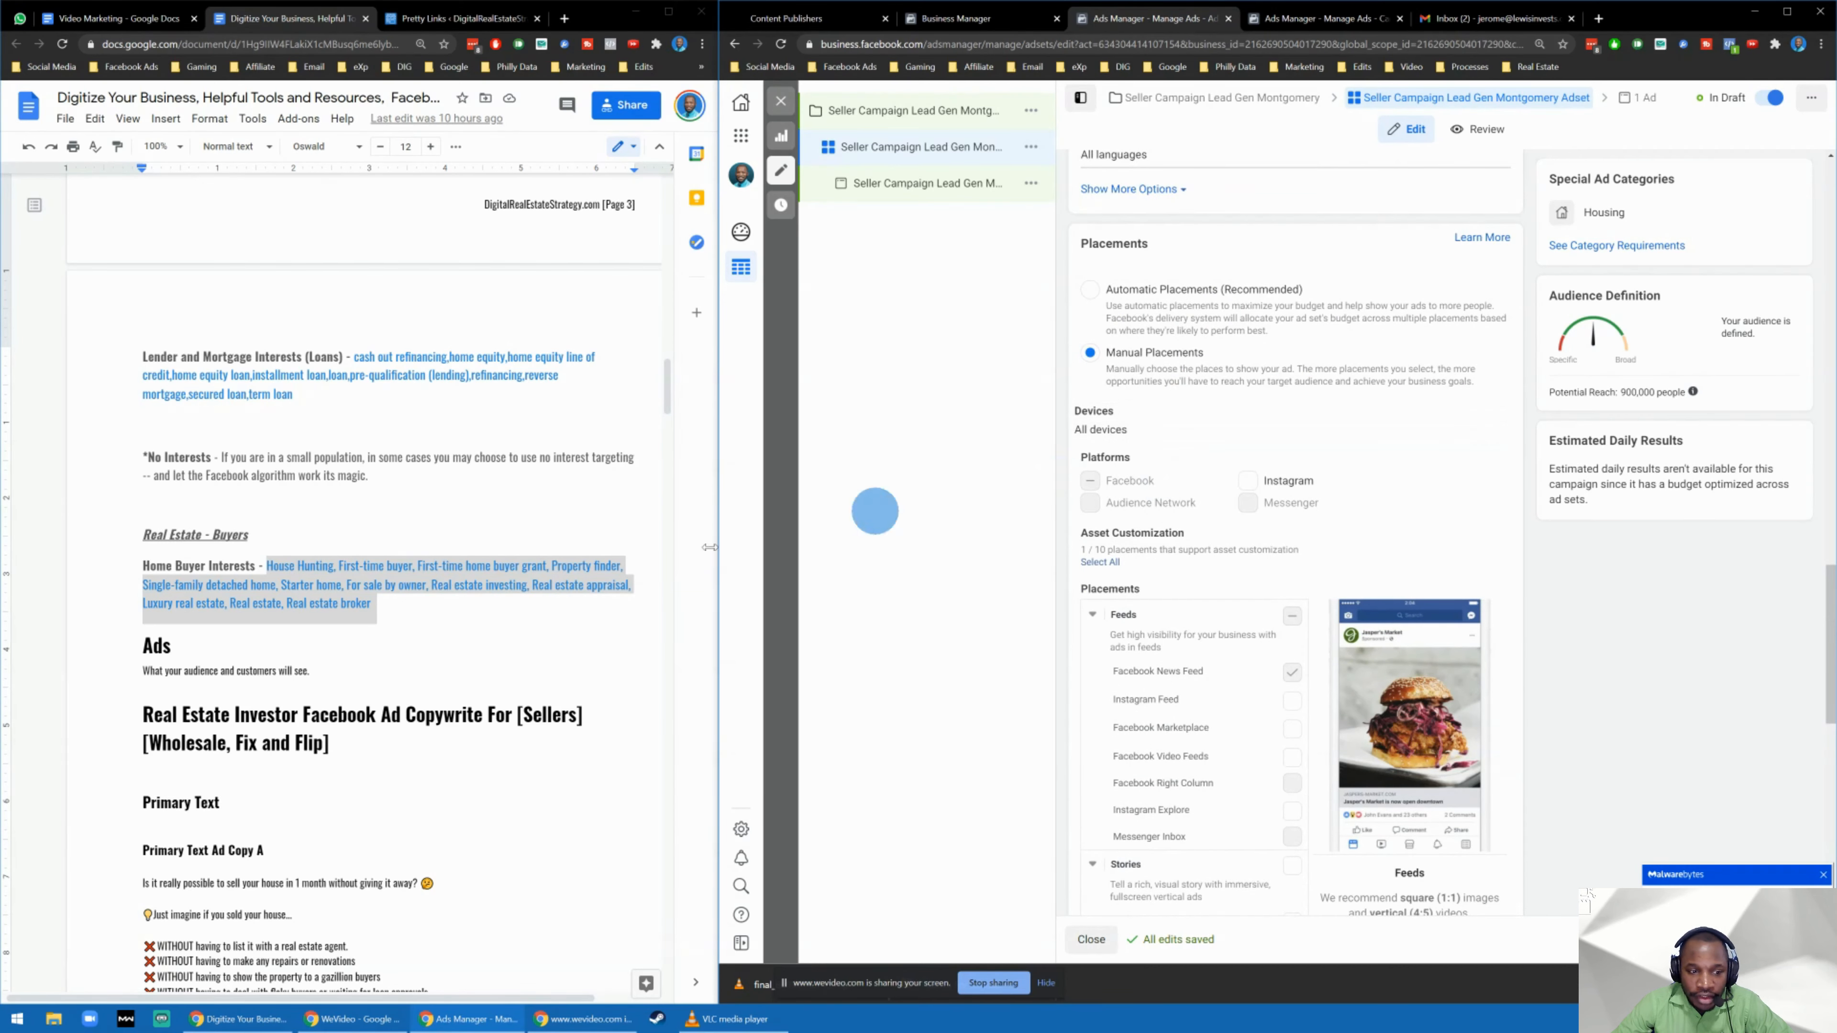
{"action": "scroll", "coordinate": [1189, 492], "scroll_direction": "down", "scroll_amount": 6}
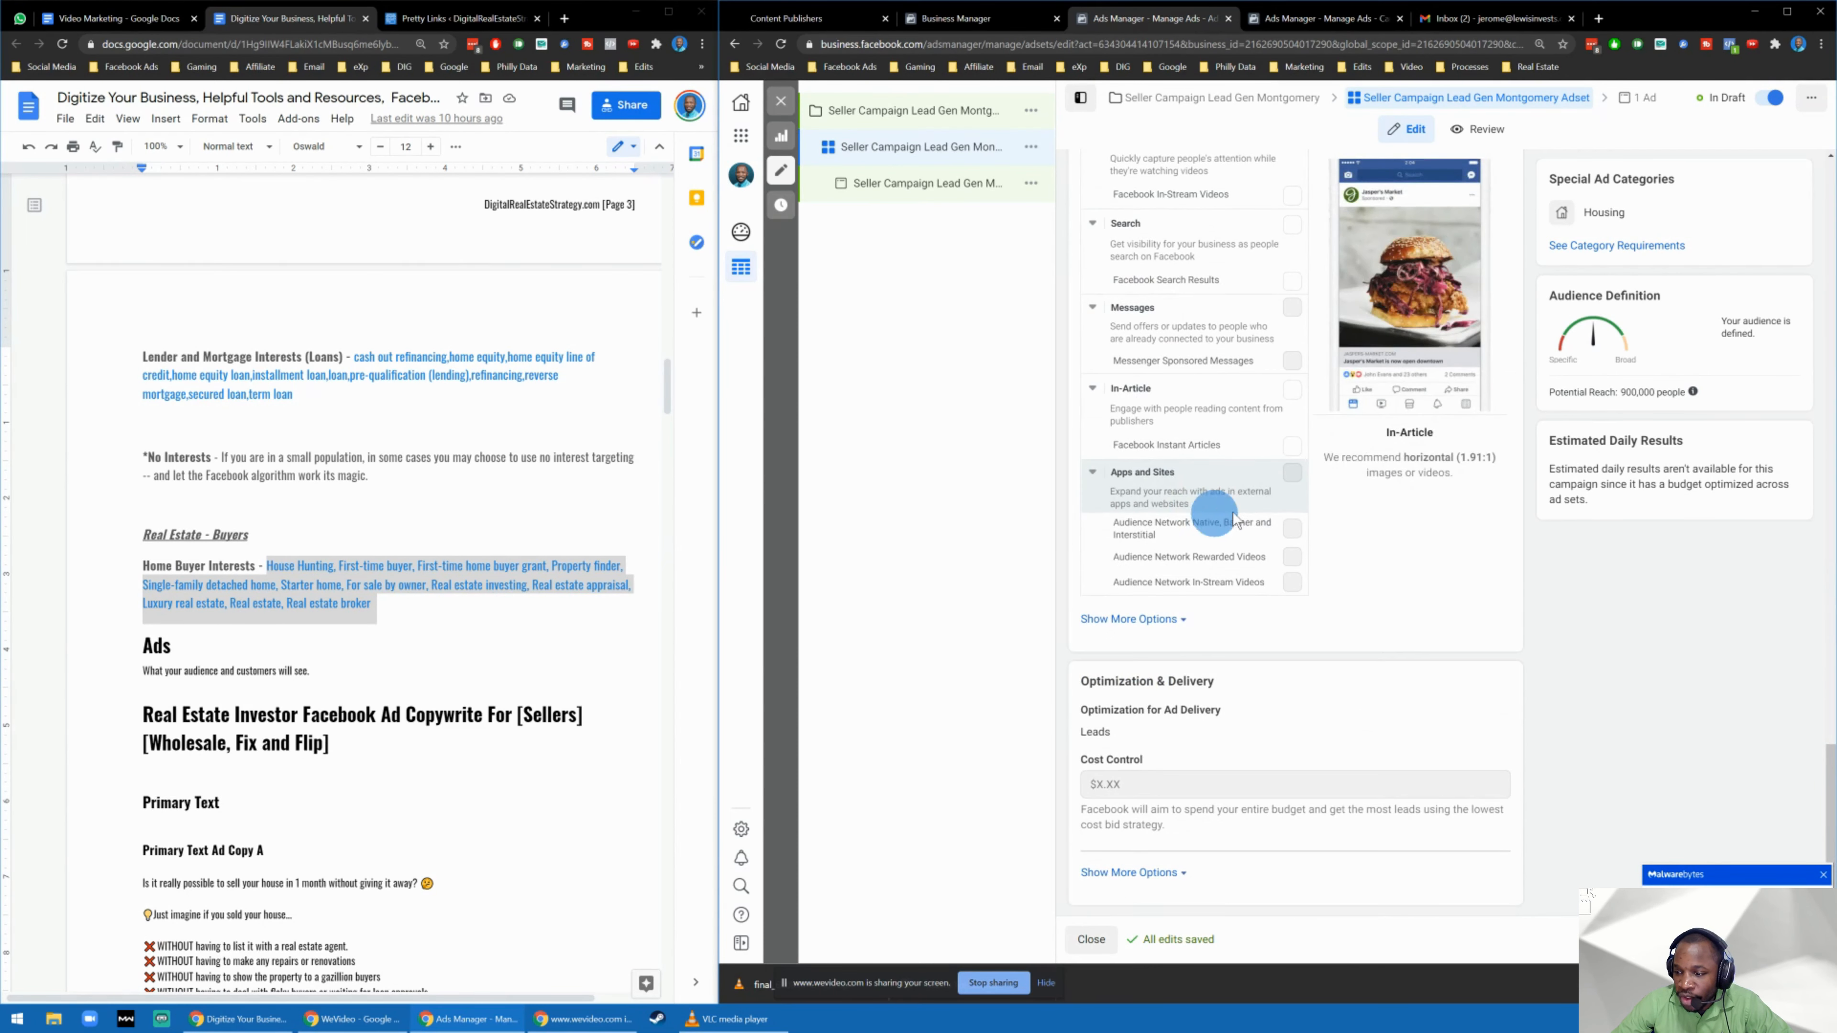
{"action": "left_click", "coordinate": [1822, 876]}
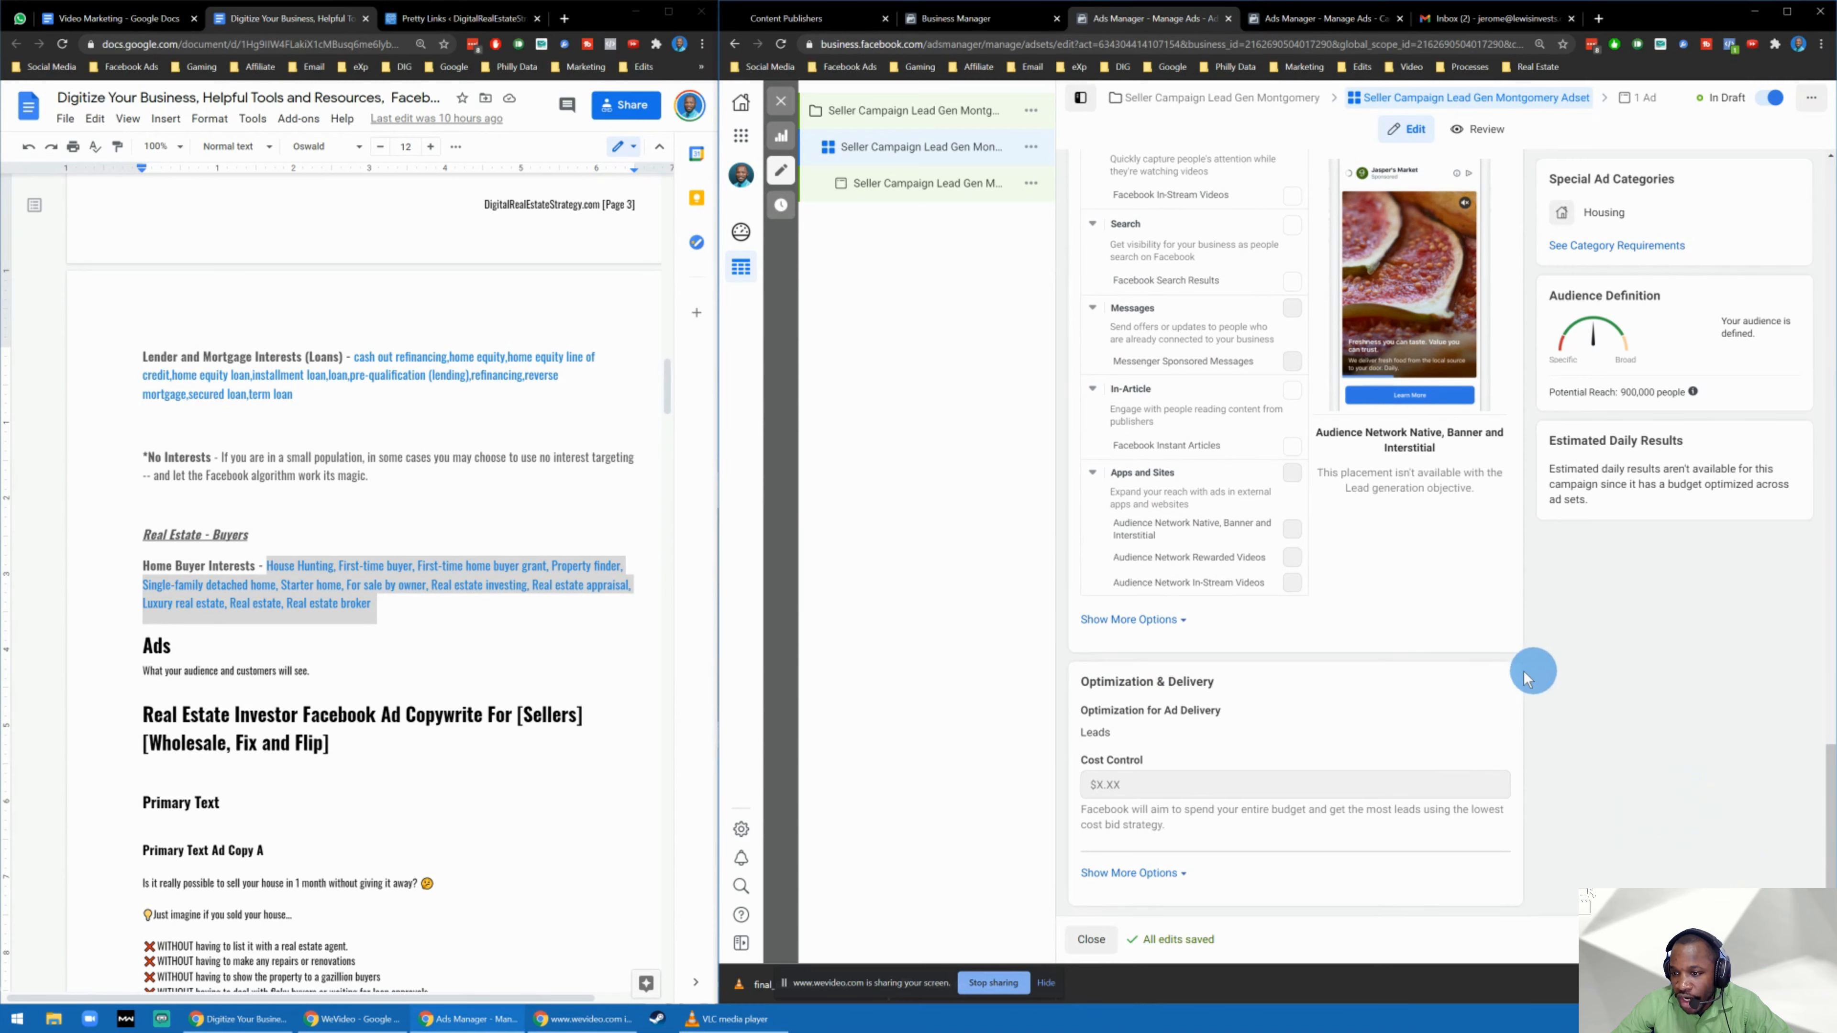
Open the campaign's ad and examine its Facebook feed preview, lead form preview, primary texts and headlines.
{"action": "left_click", "coordinate": [913, 189]}
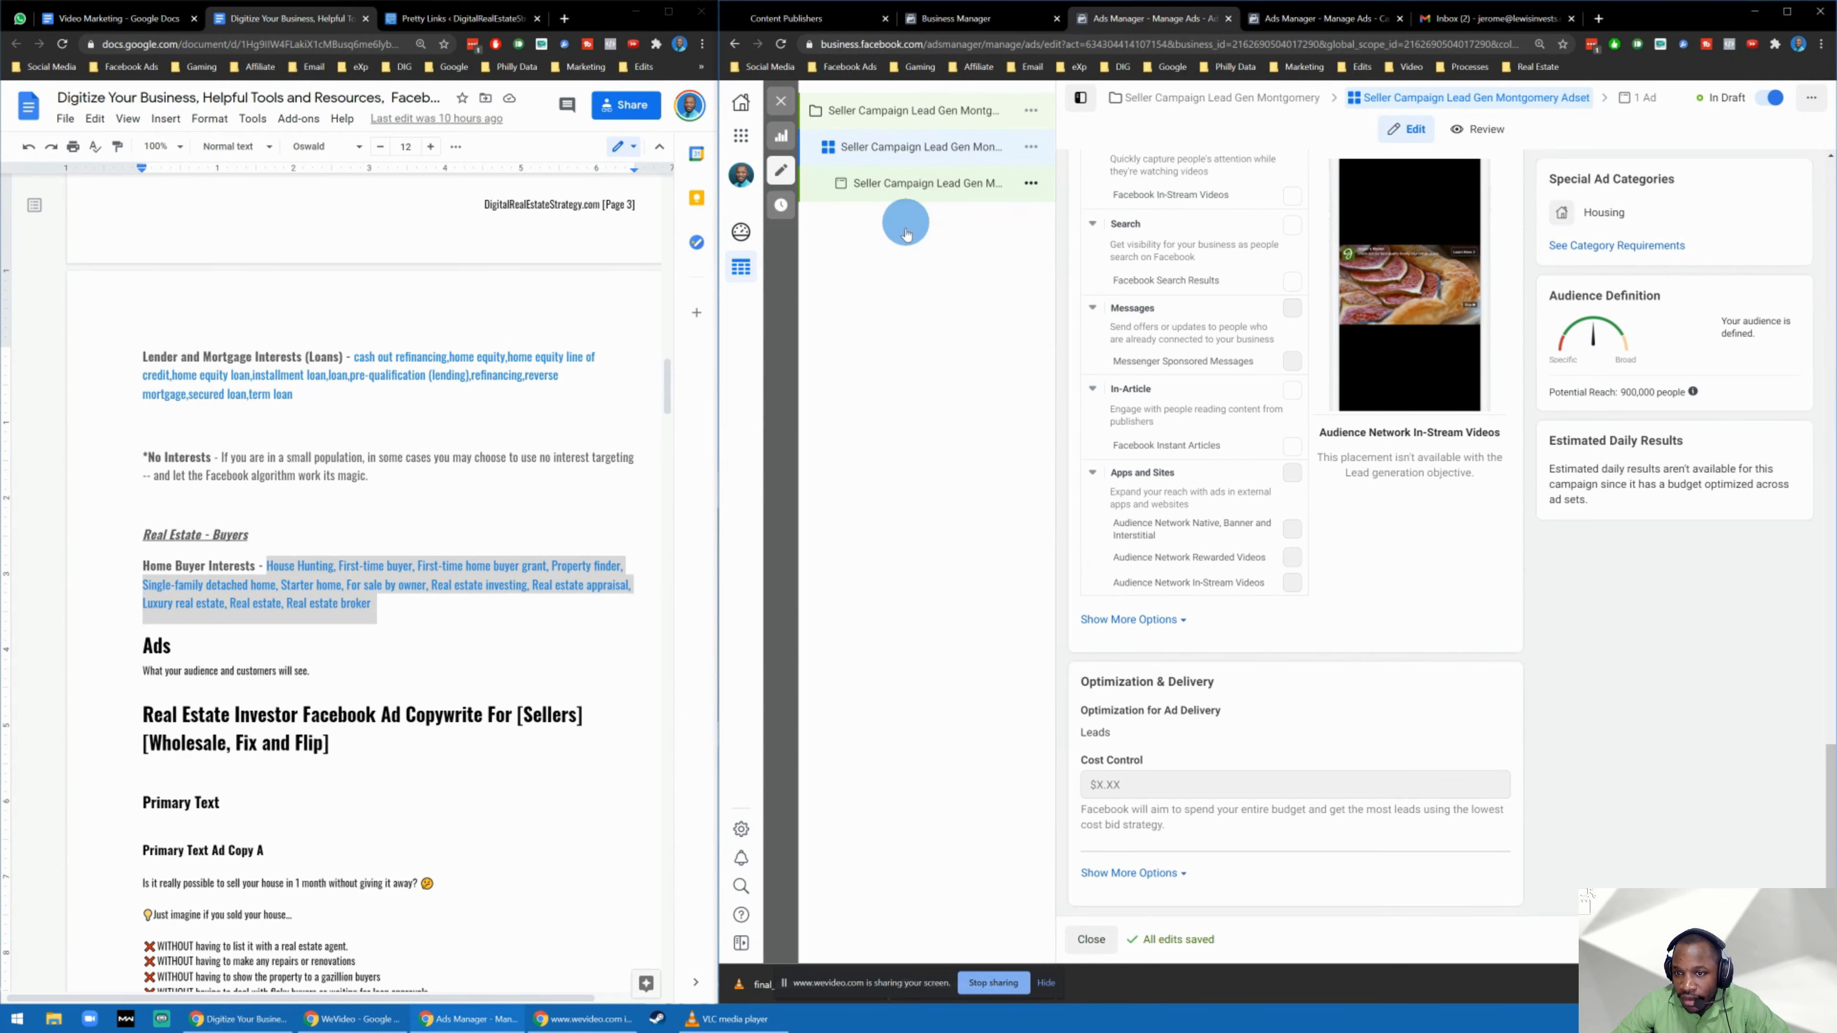
{"action": "scroll", "coordinate": [1262, 465], "scroll_direction": "down", "scroll_amount": 4}
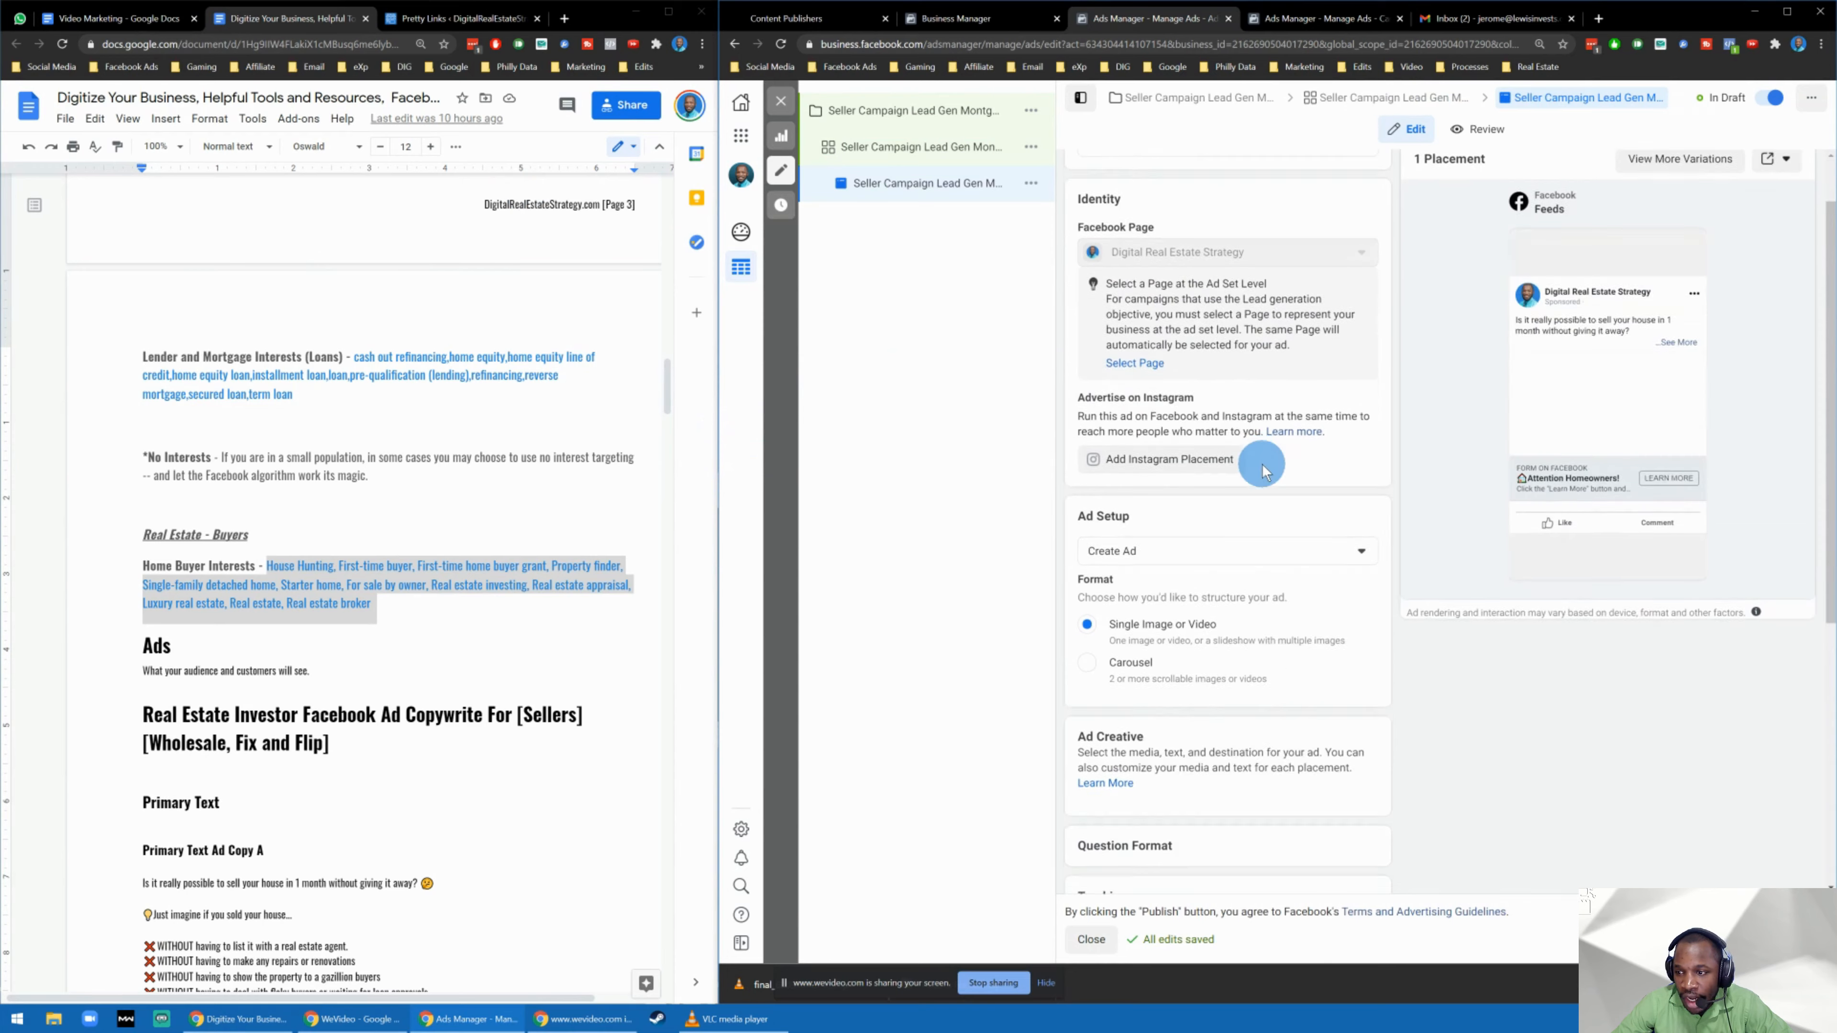
{"action": "scroll", "coordinate": [1266, 476], "scroll_direction": "up", "scroll_amount": 3}
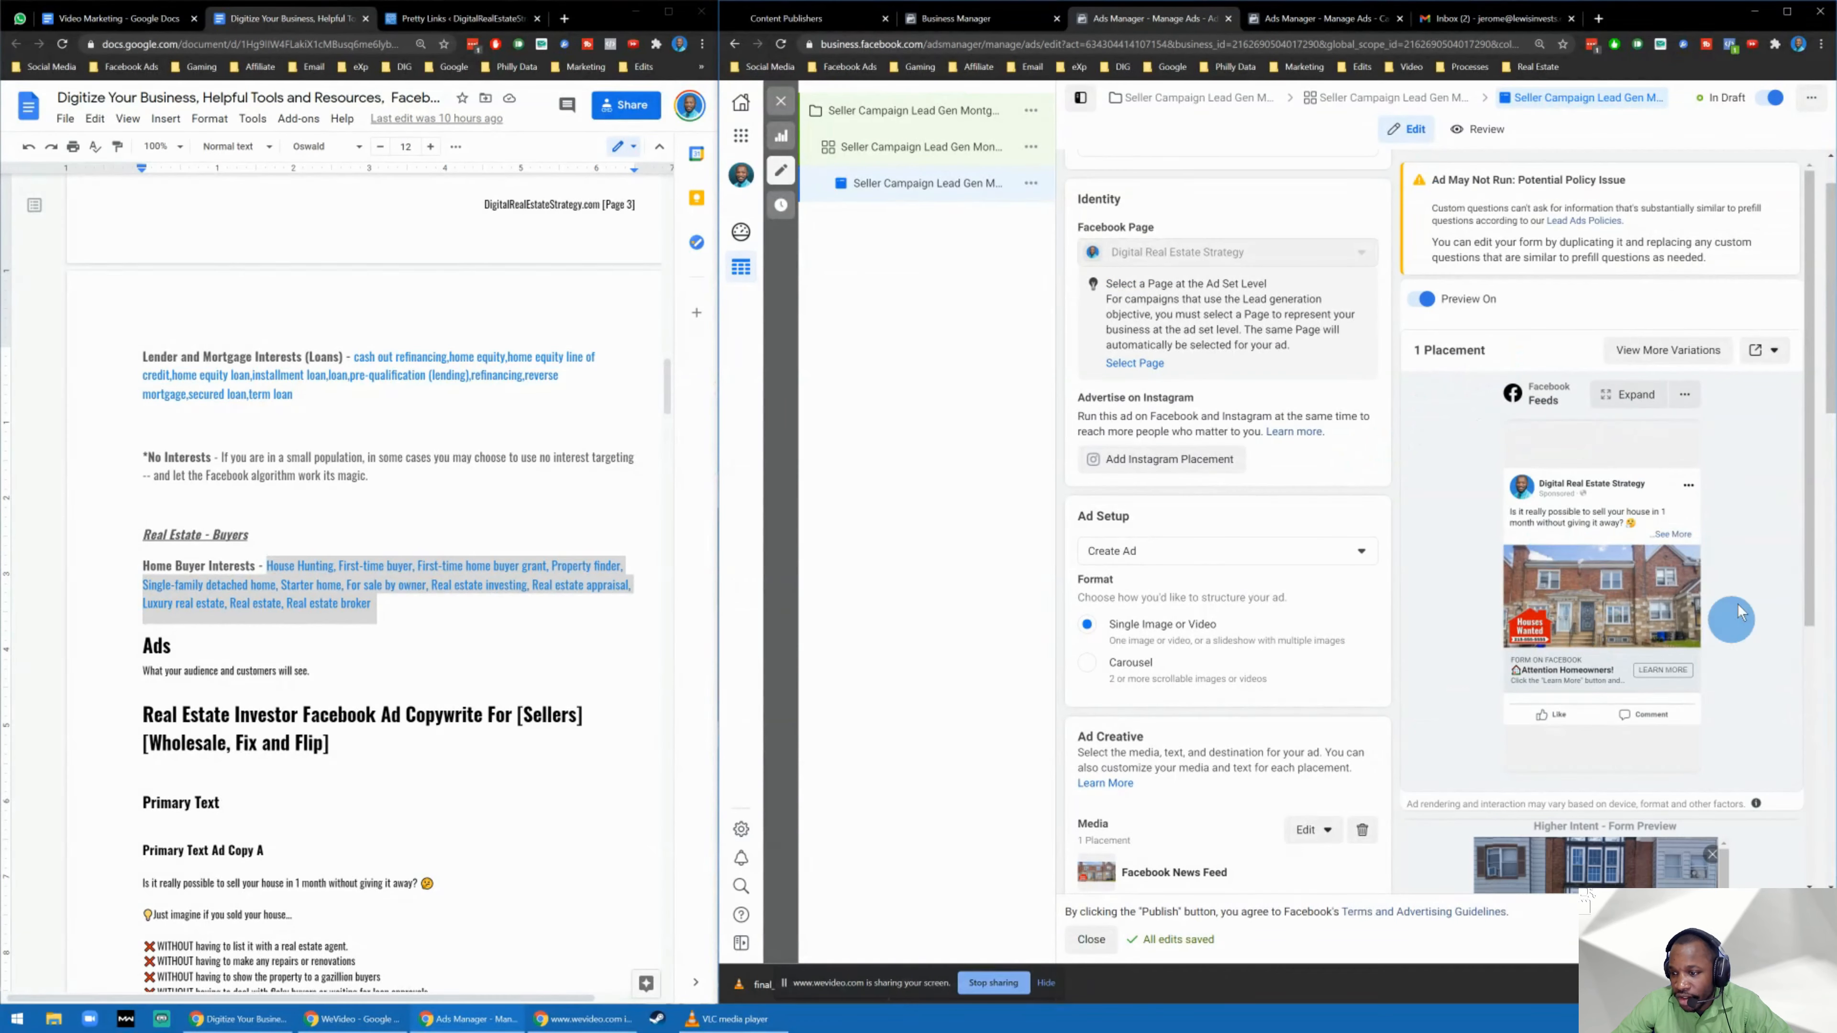
{"action": "scroll", "coordinate": [1602, 506], "scroll_direction": "down", "scroll_amount": 4}
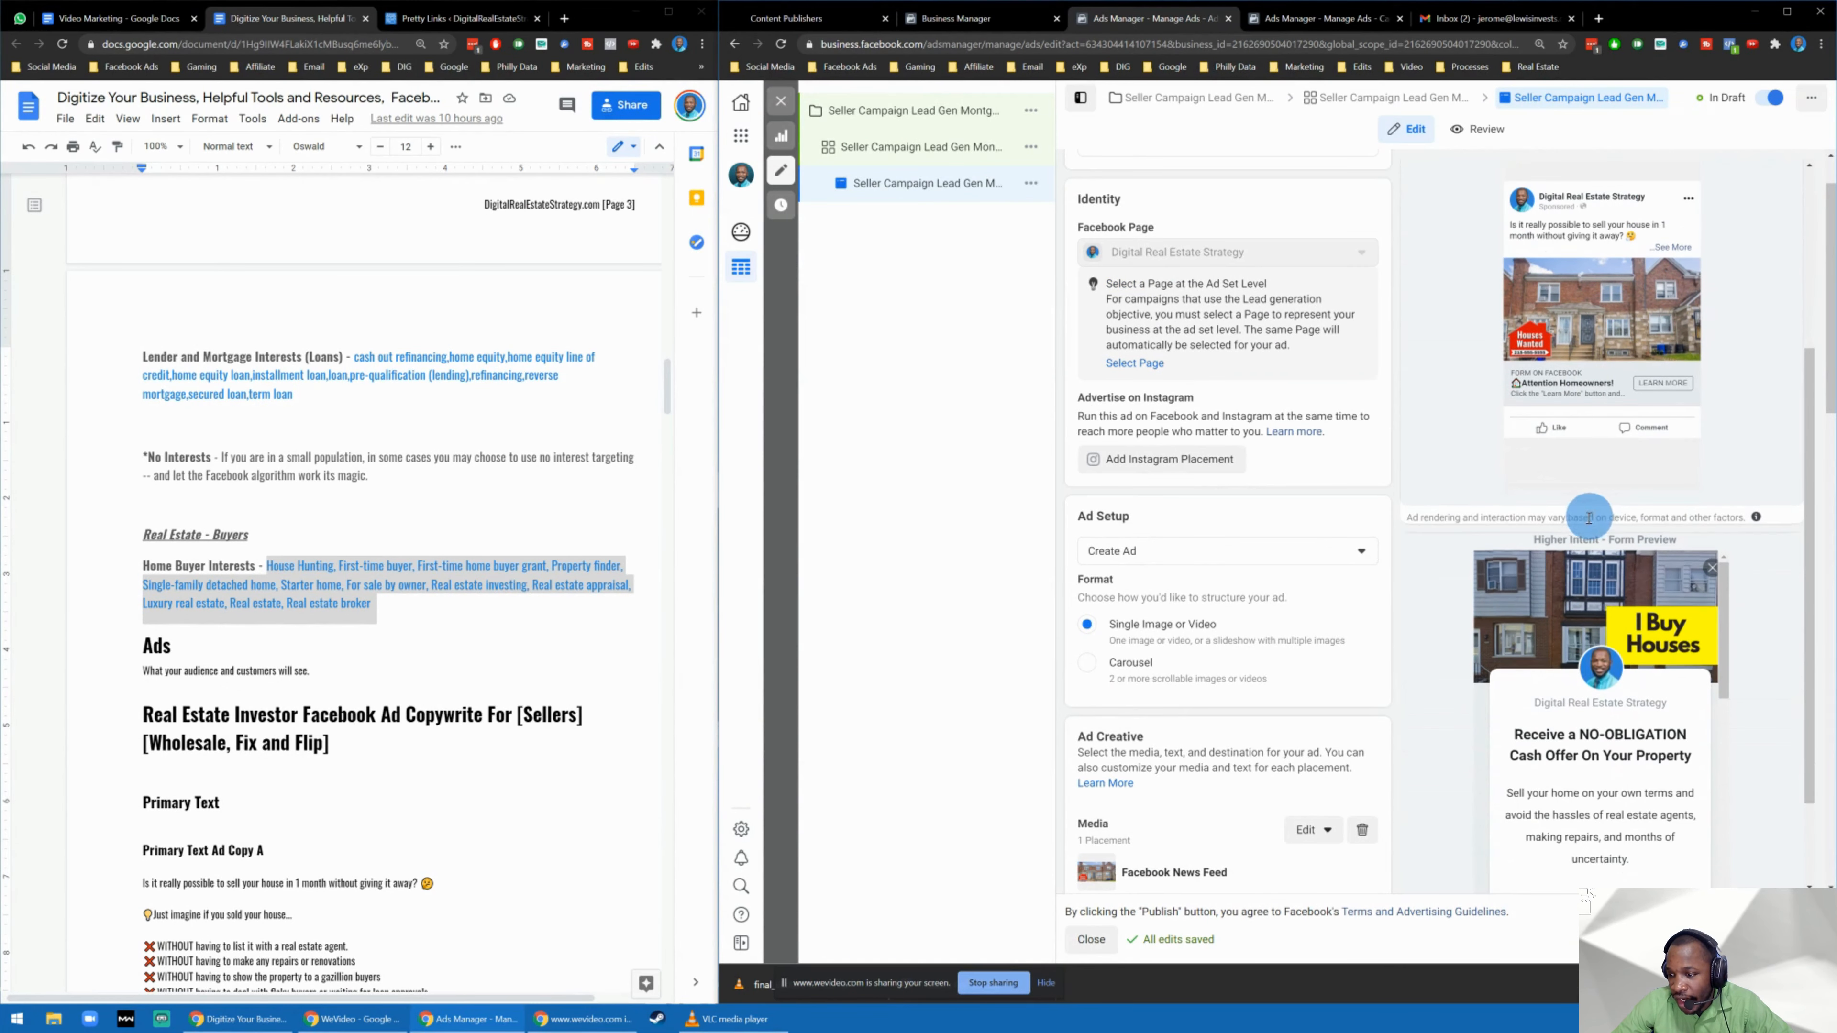
{"action": "scroll", "coordinate": [1560, 384], "scroll_direction": "up", "scroll_amount": 1}
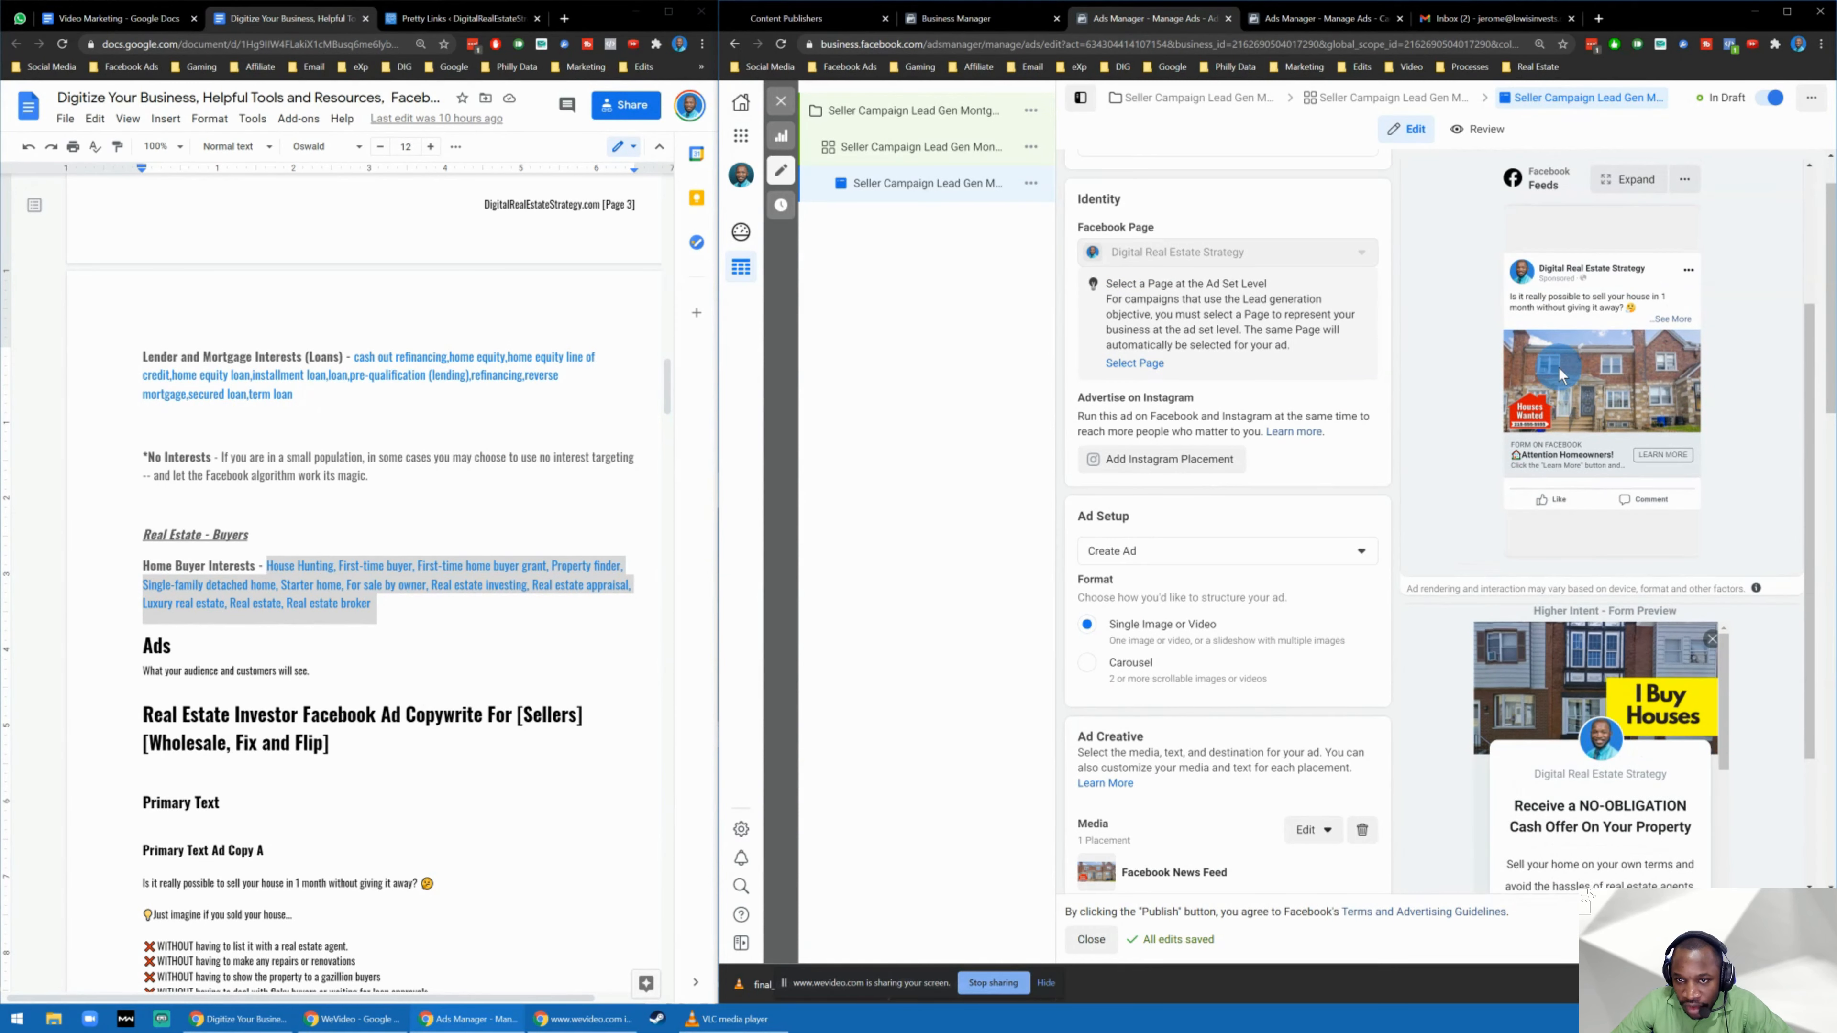
{"action": "scroll", "coordinate": [1558, 374], "scroll_direction": "up", "scroll_amount": 2}
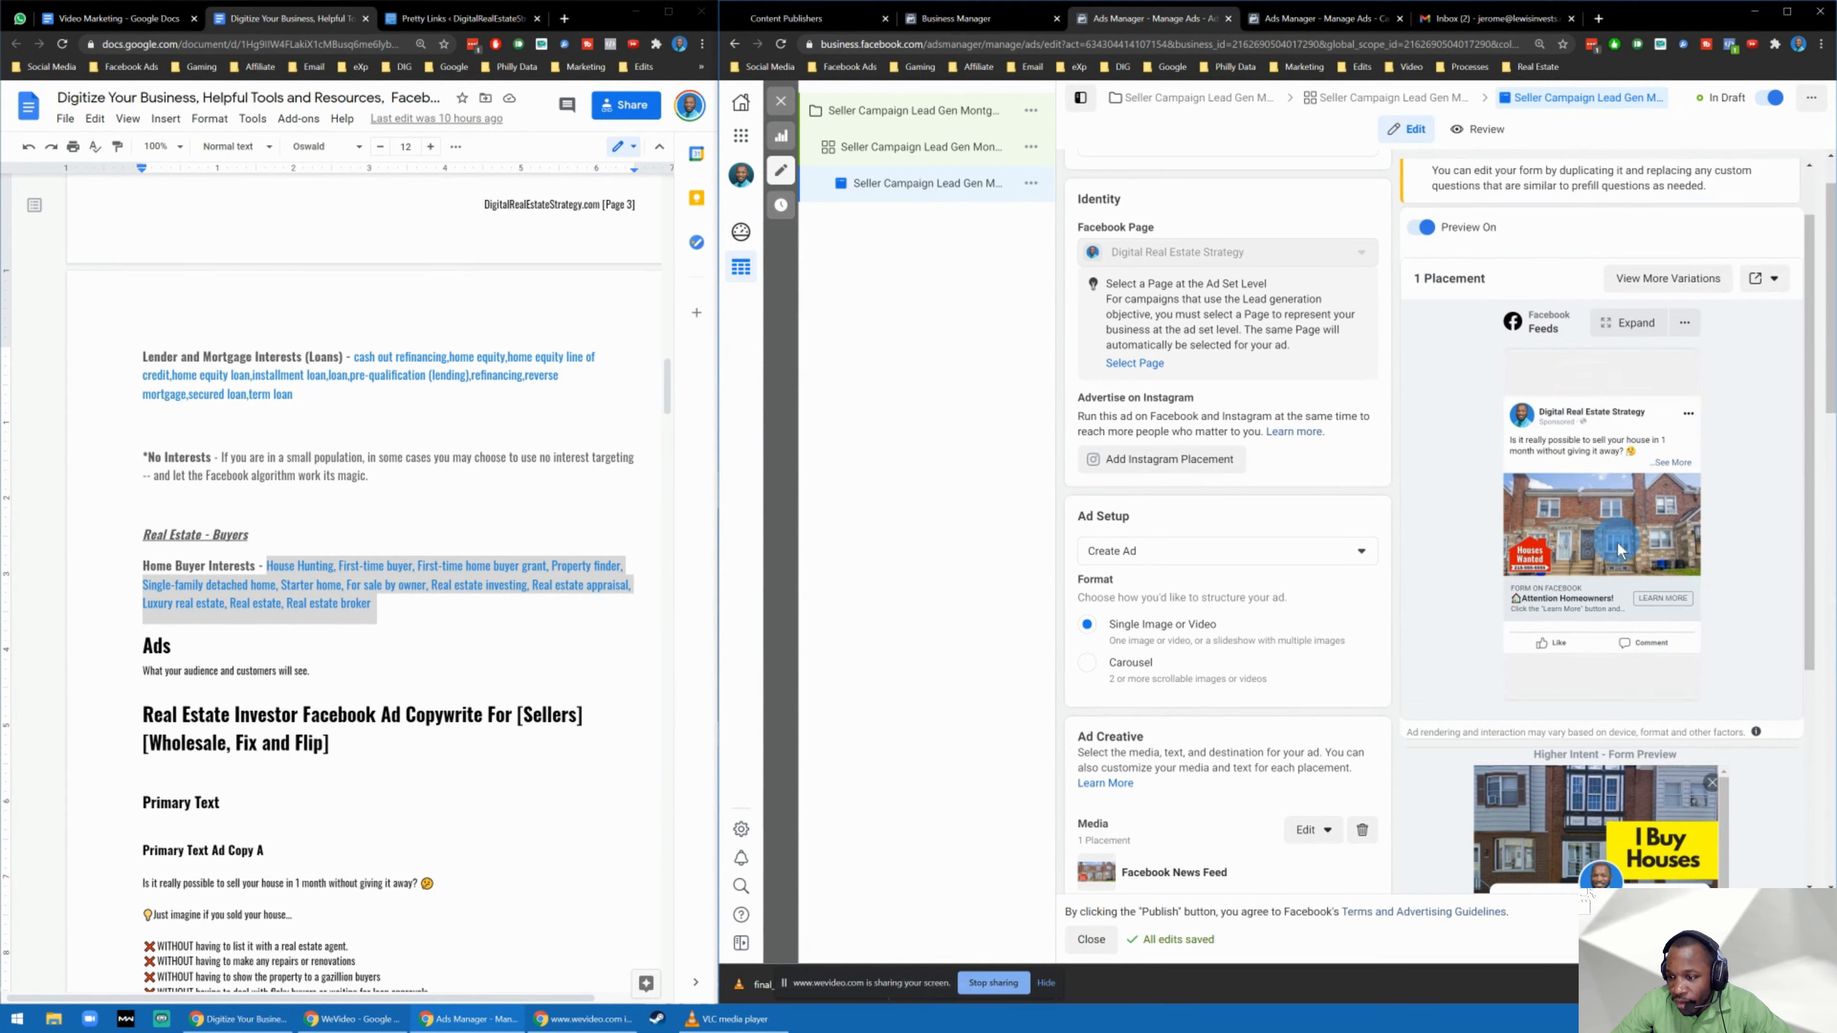
{"action": "scroll", "coordinate": [1680, 504], "scroll_direction": "down", "scroll_amount": 4}
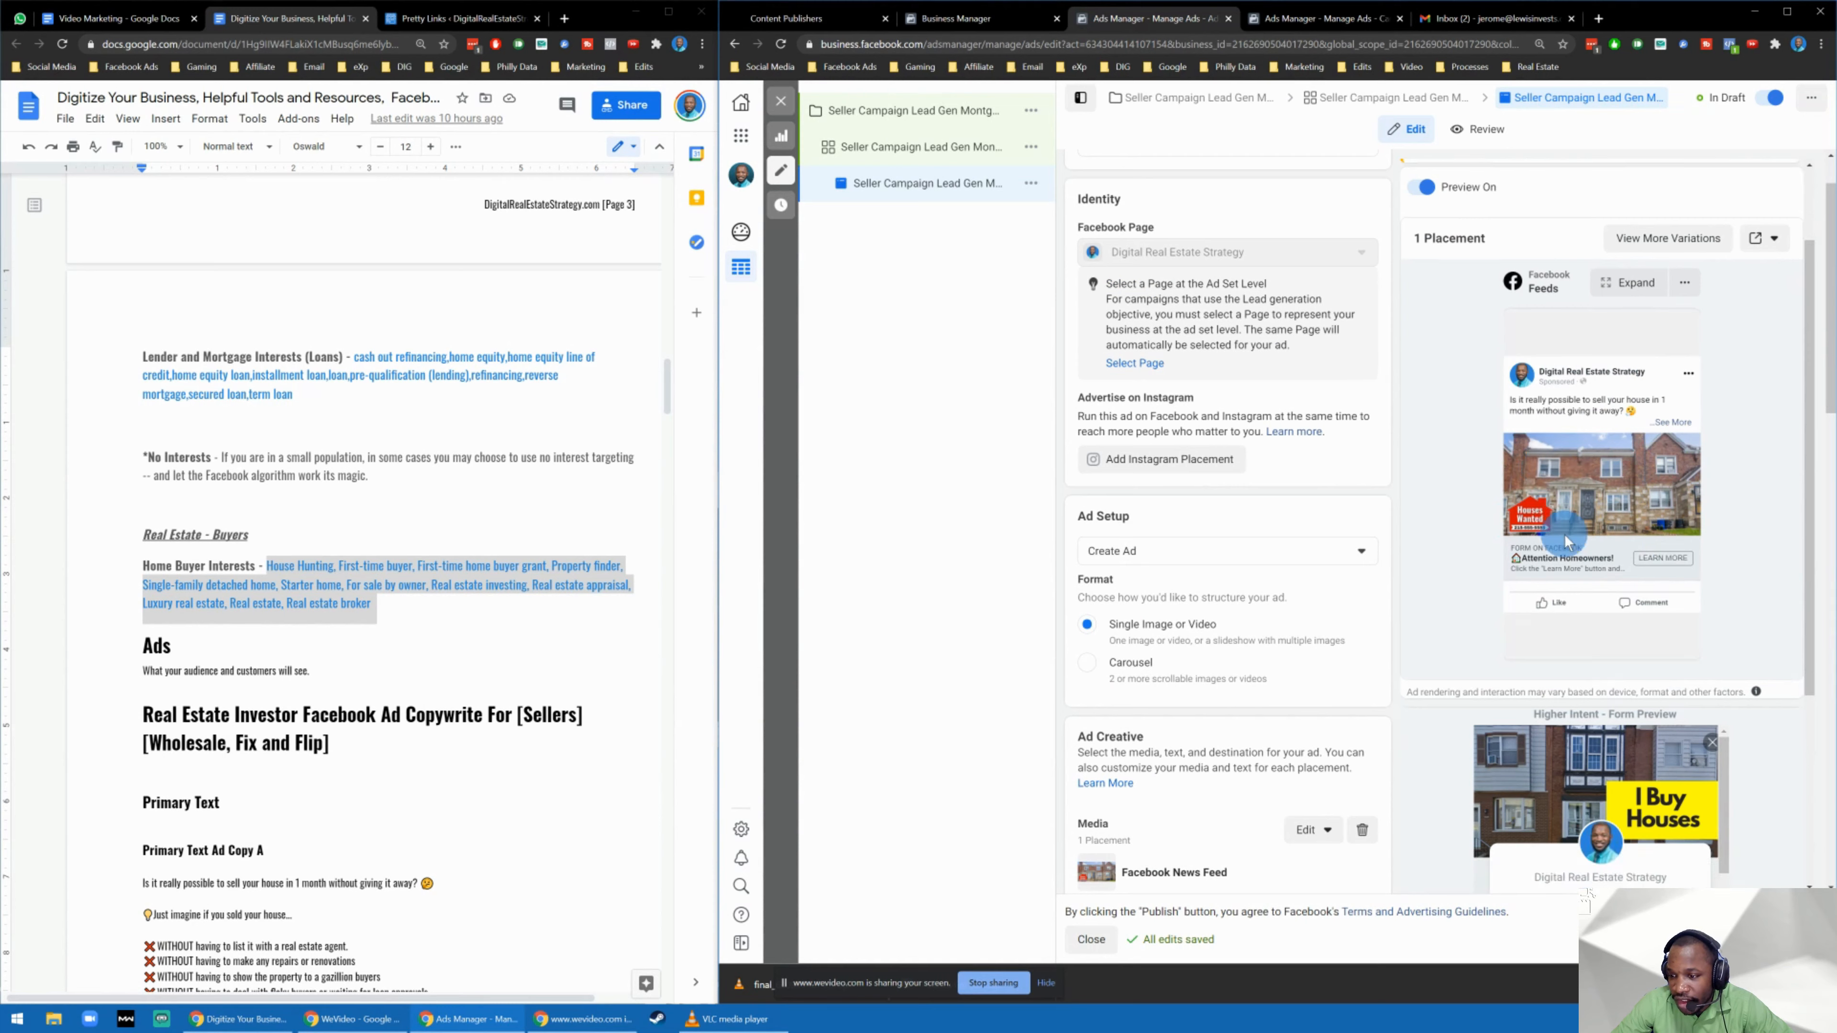
{"action": "scroll", "coordinate": [1379, 565], "scroll_direction": "down", "scroll_amount": 8}
{"action": "scroll", "coordinate": [1377, 561], "scroll_direction": "up", "scroll_amount": 2}
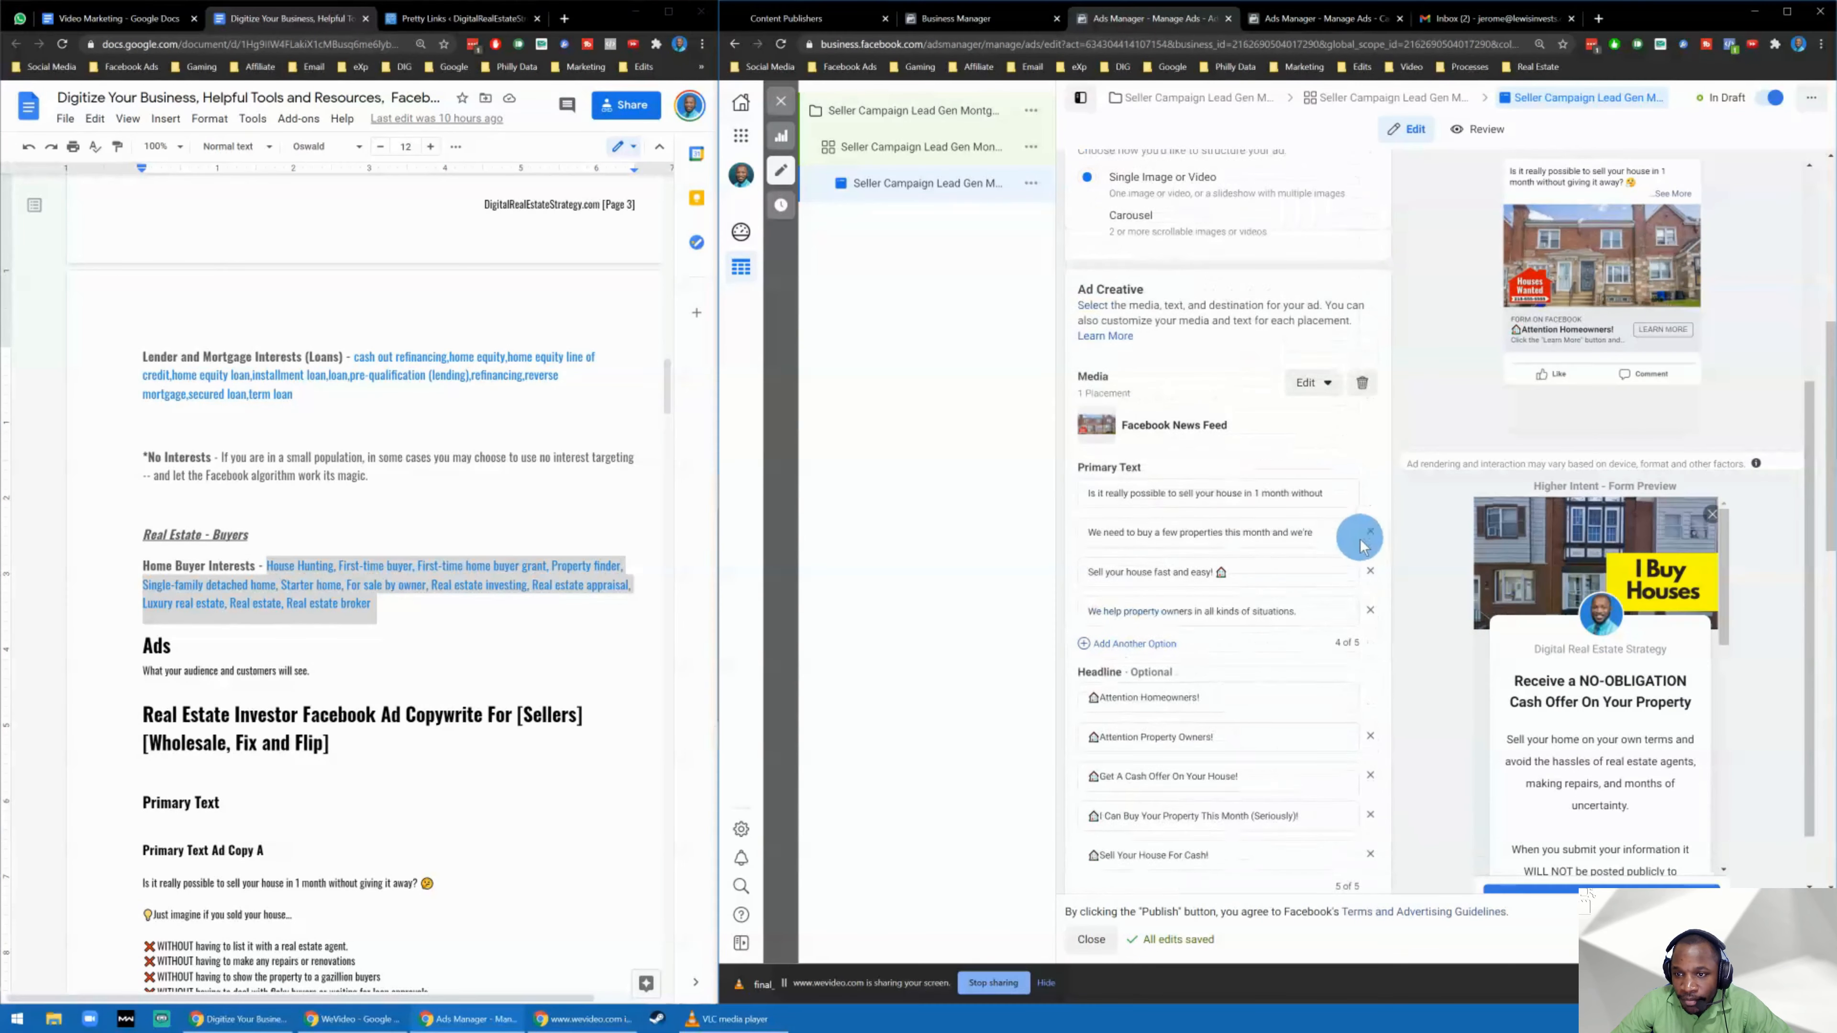
Return to the Montgomery ad set's settings, and highlight the Home Buyer Interests list in the document before clearing the selection.
{"action": "left_click", "coordinate": [929, 154]}
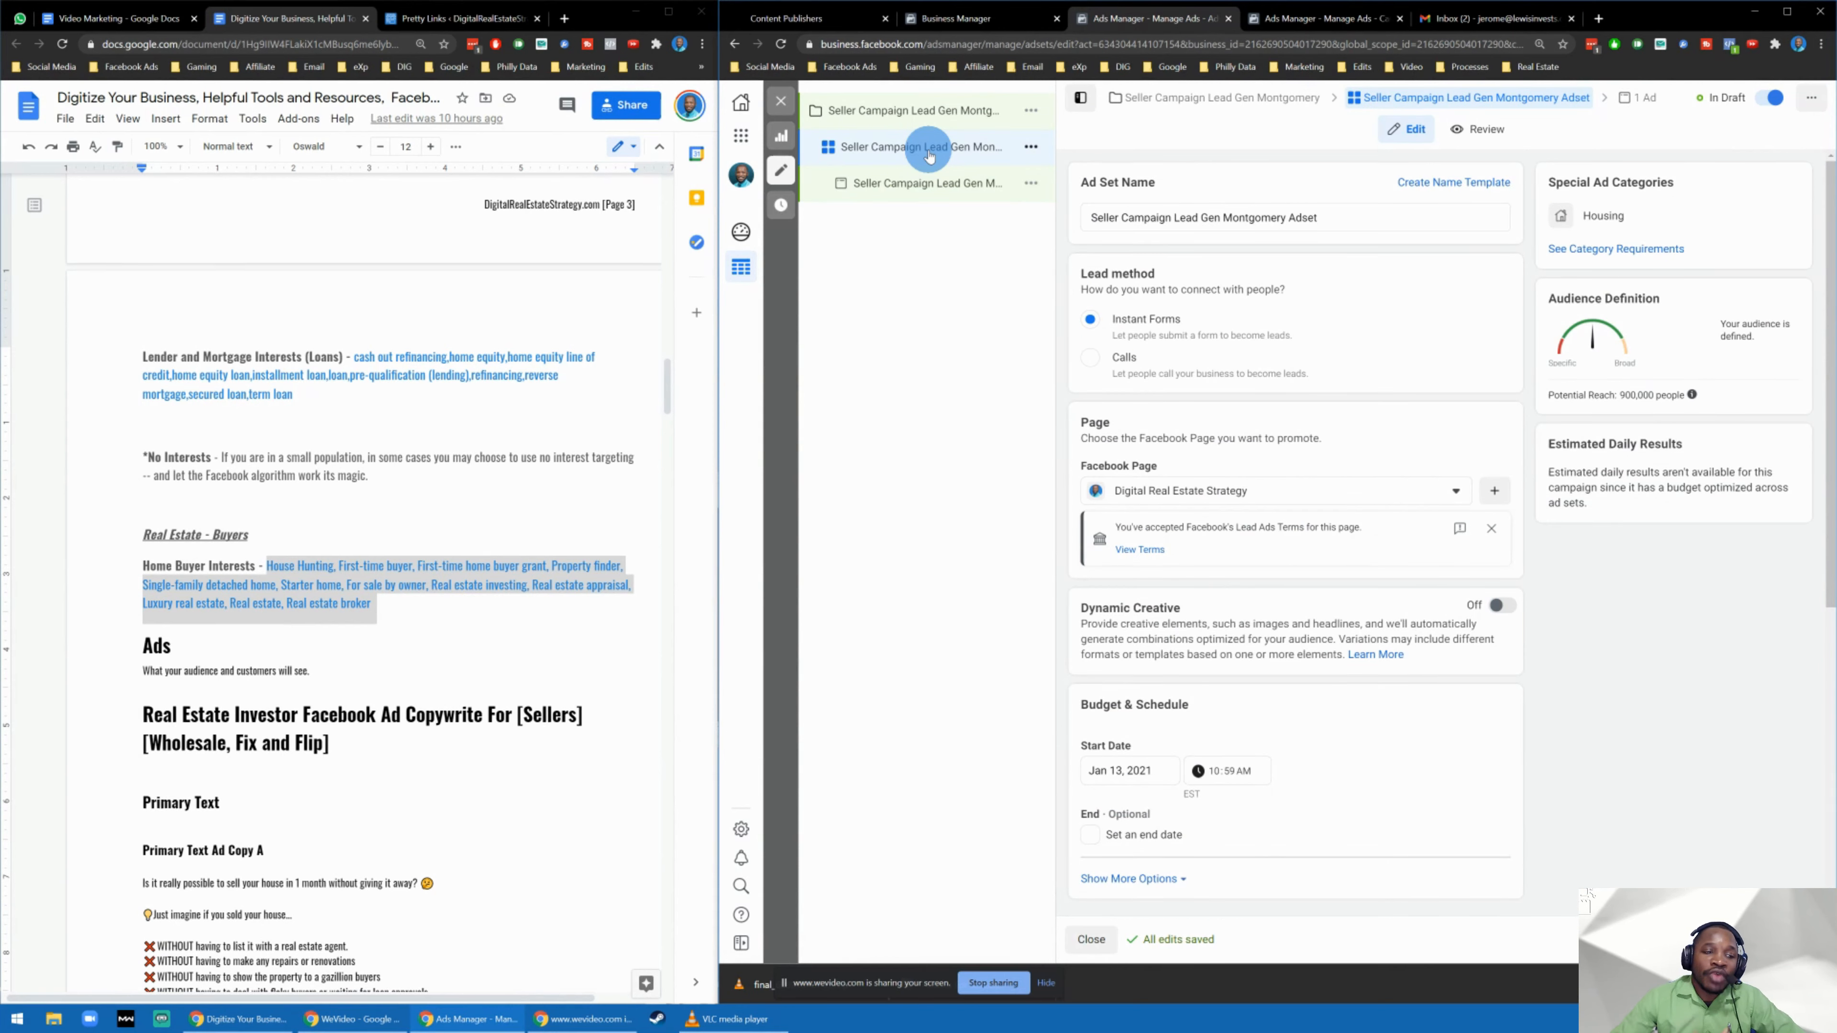
{"action": "scroll", "coordinate": [308, 586], "scroll_direction": "up", "scroll_amount": 4}
{"action": "scroll", "coordinate": [323, 597], "scroll_direction": "down", "scroll_amount": 4}
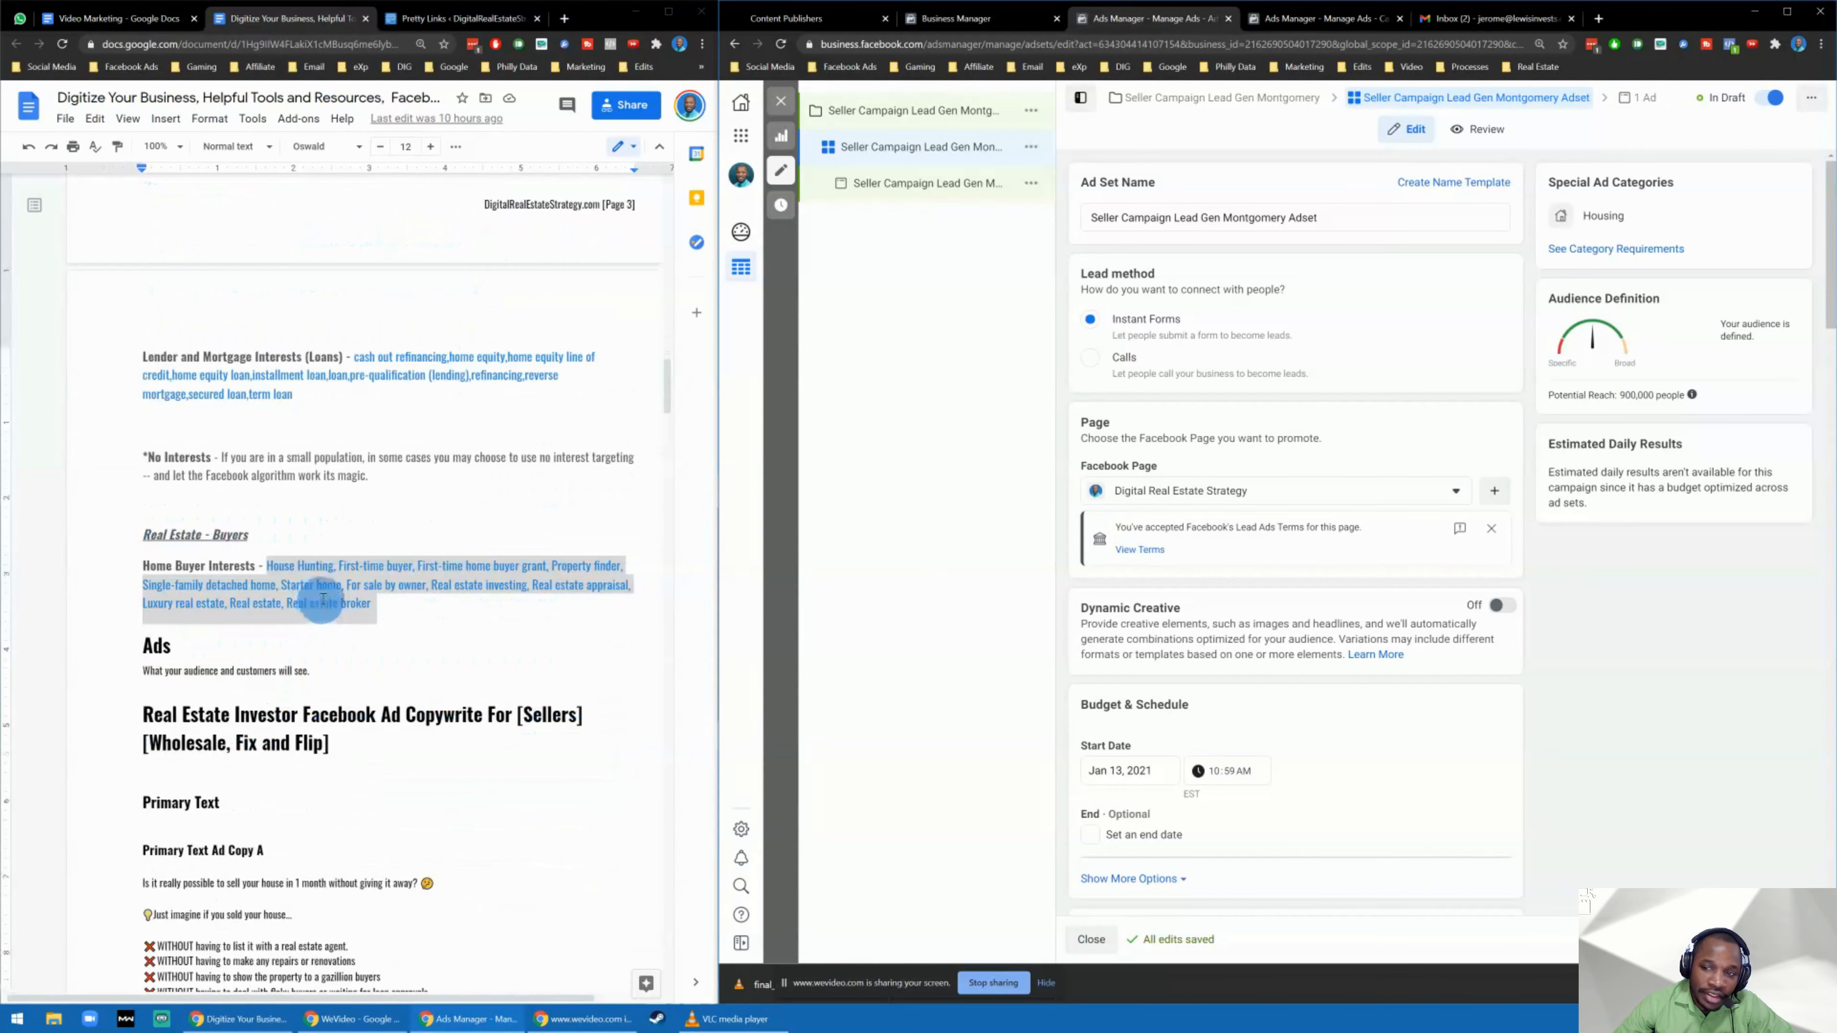
{"action": "left_click_drag", "start_coordinate": [266, 563], "coordinate": [374, 605]}
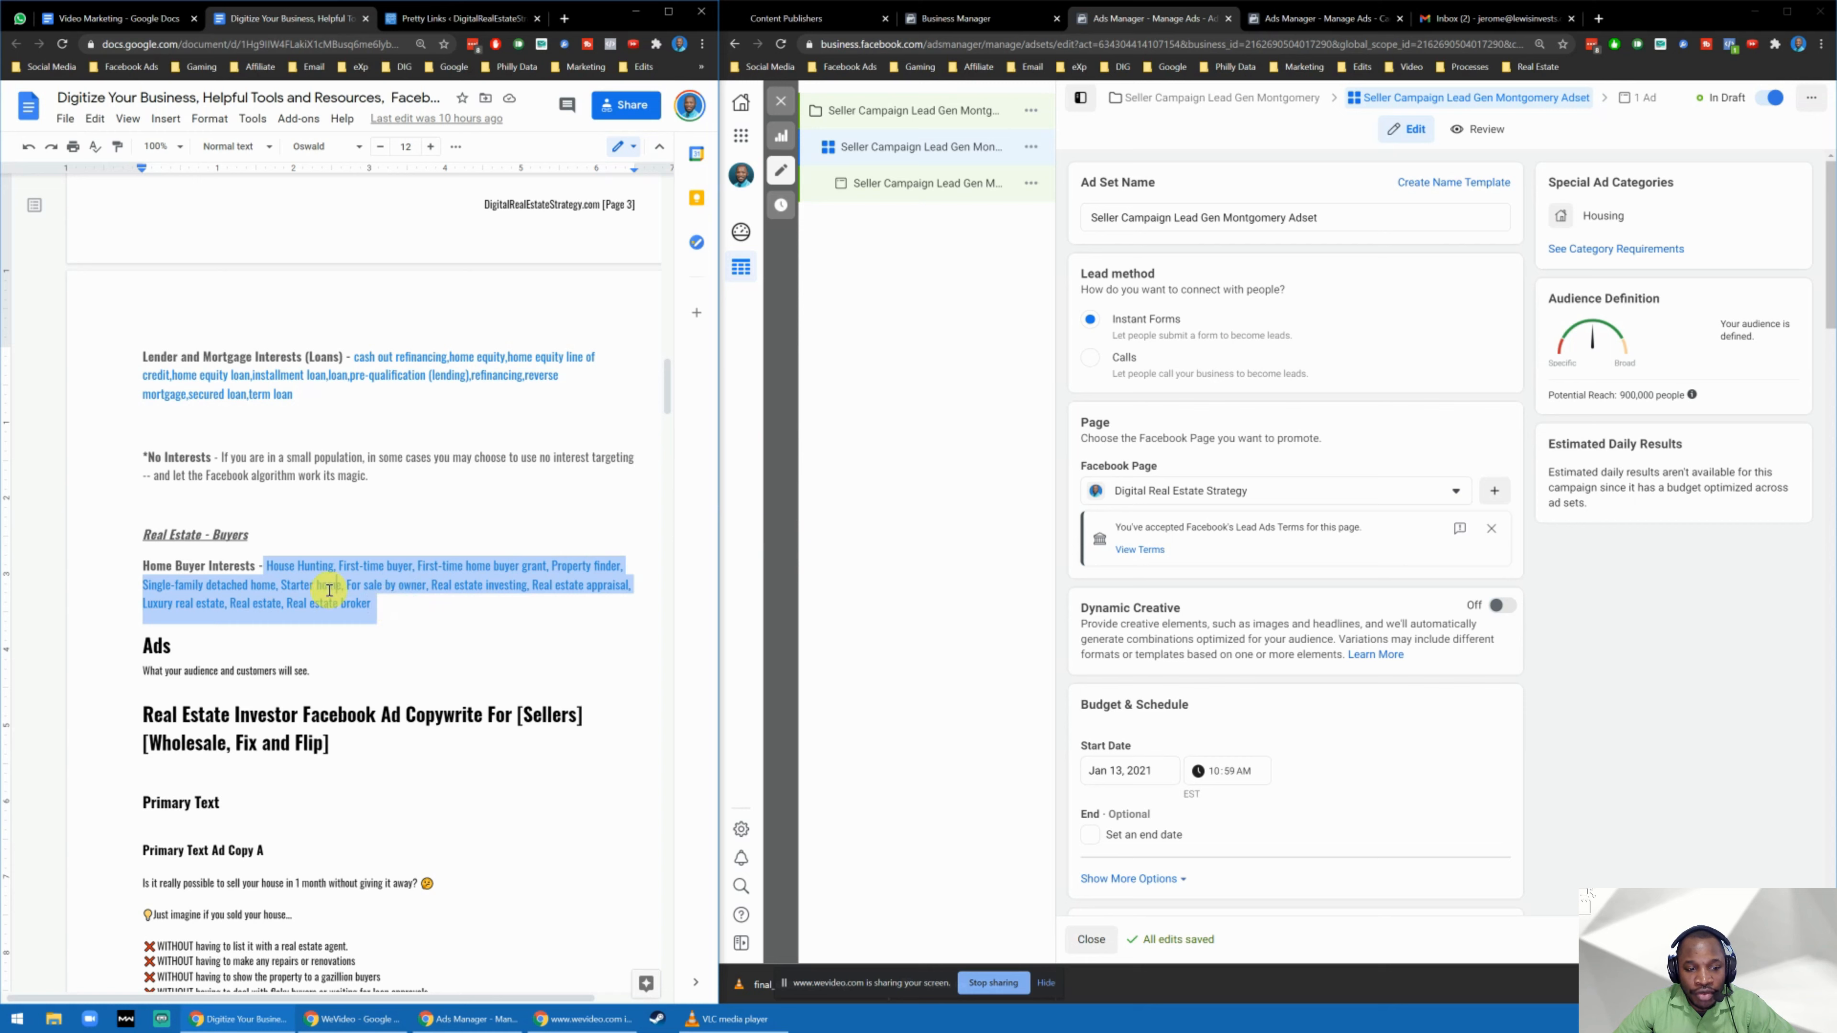
{"action": "left_click", "coordinate": [307, 582]}
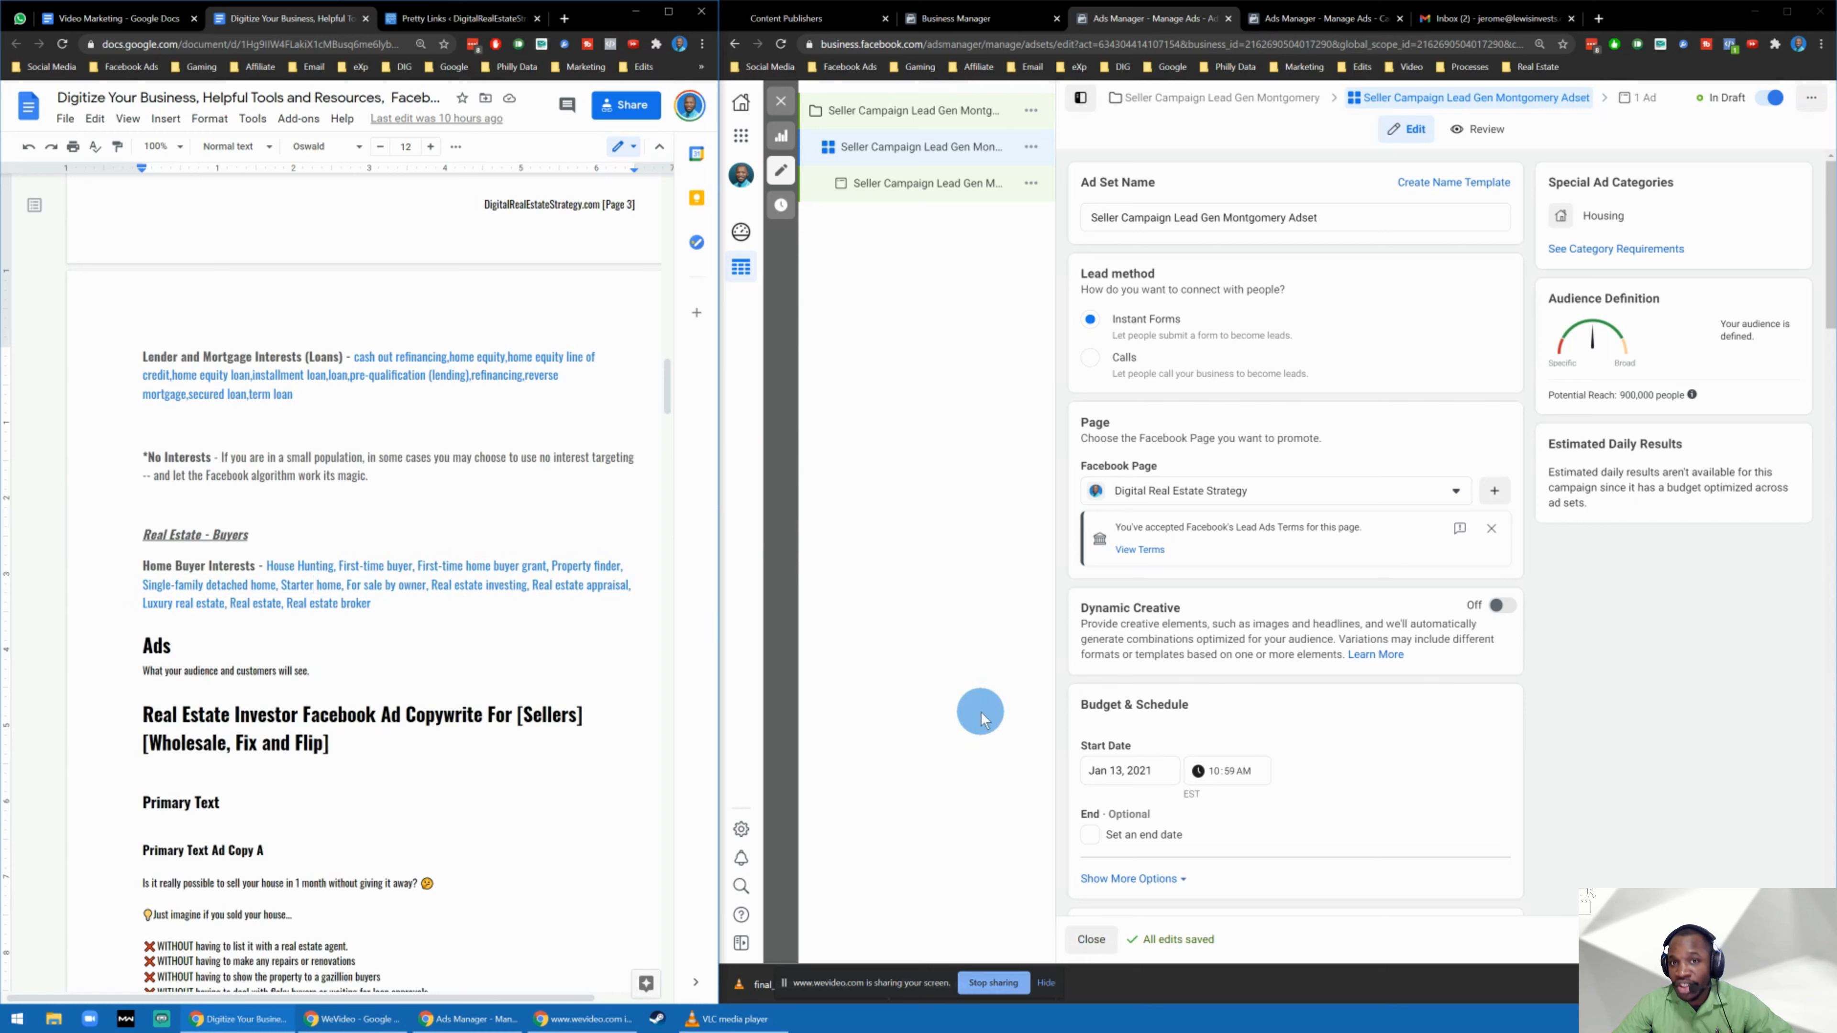